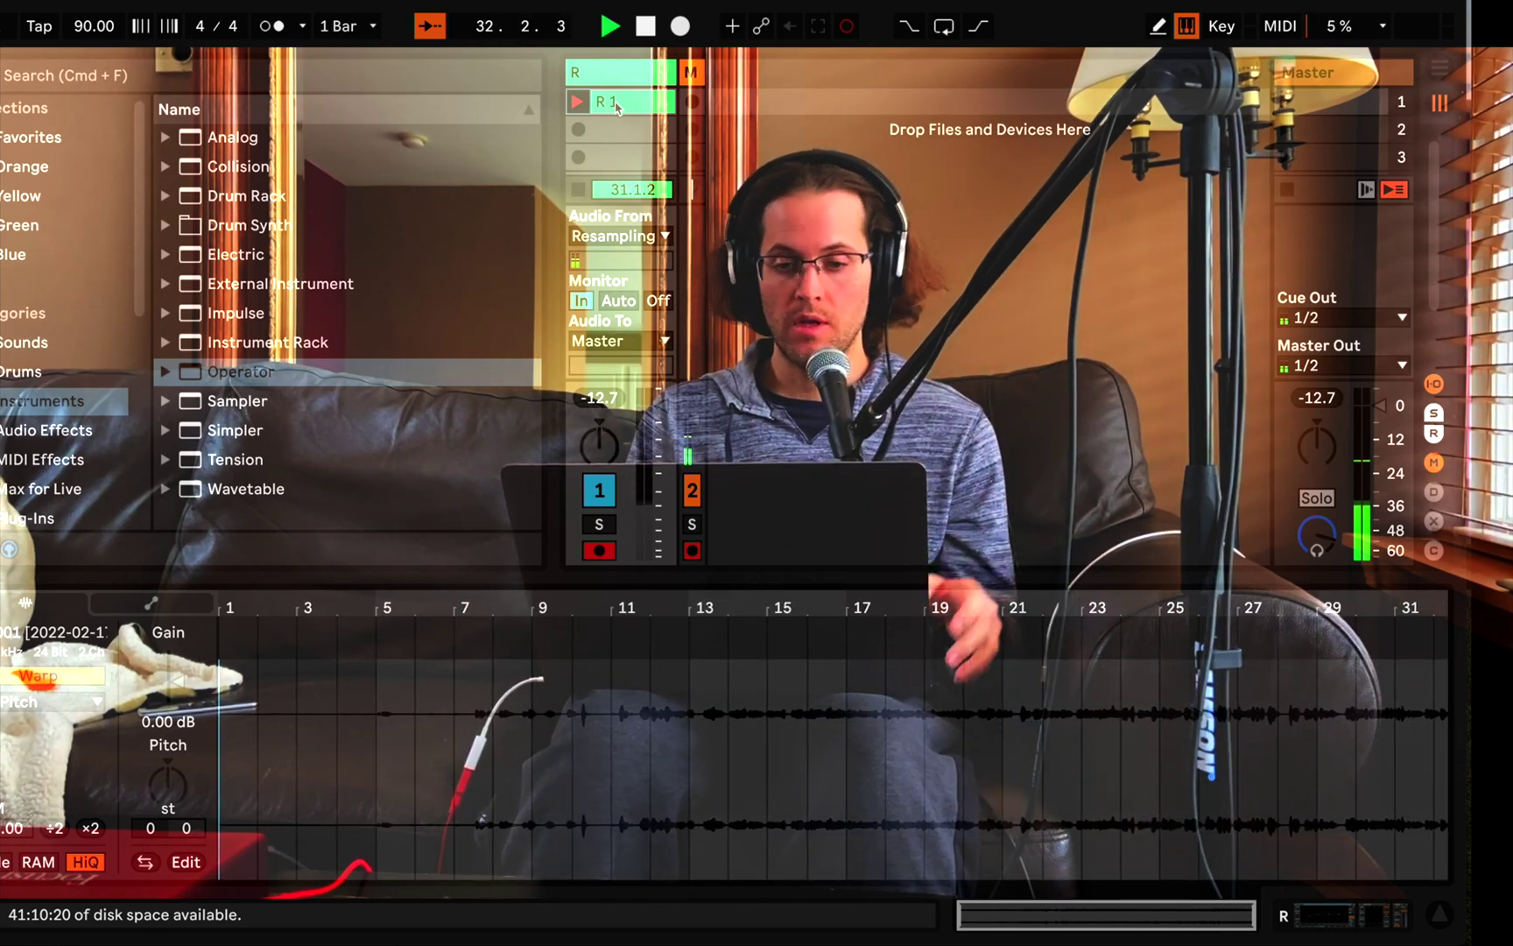
Hide the In/Out routing section in Session View with Cmd+Option+I
{"action": "key", "text": "super+alt+i"}
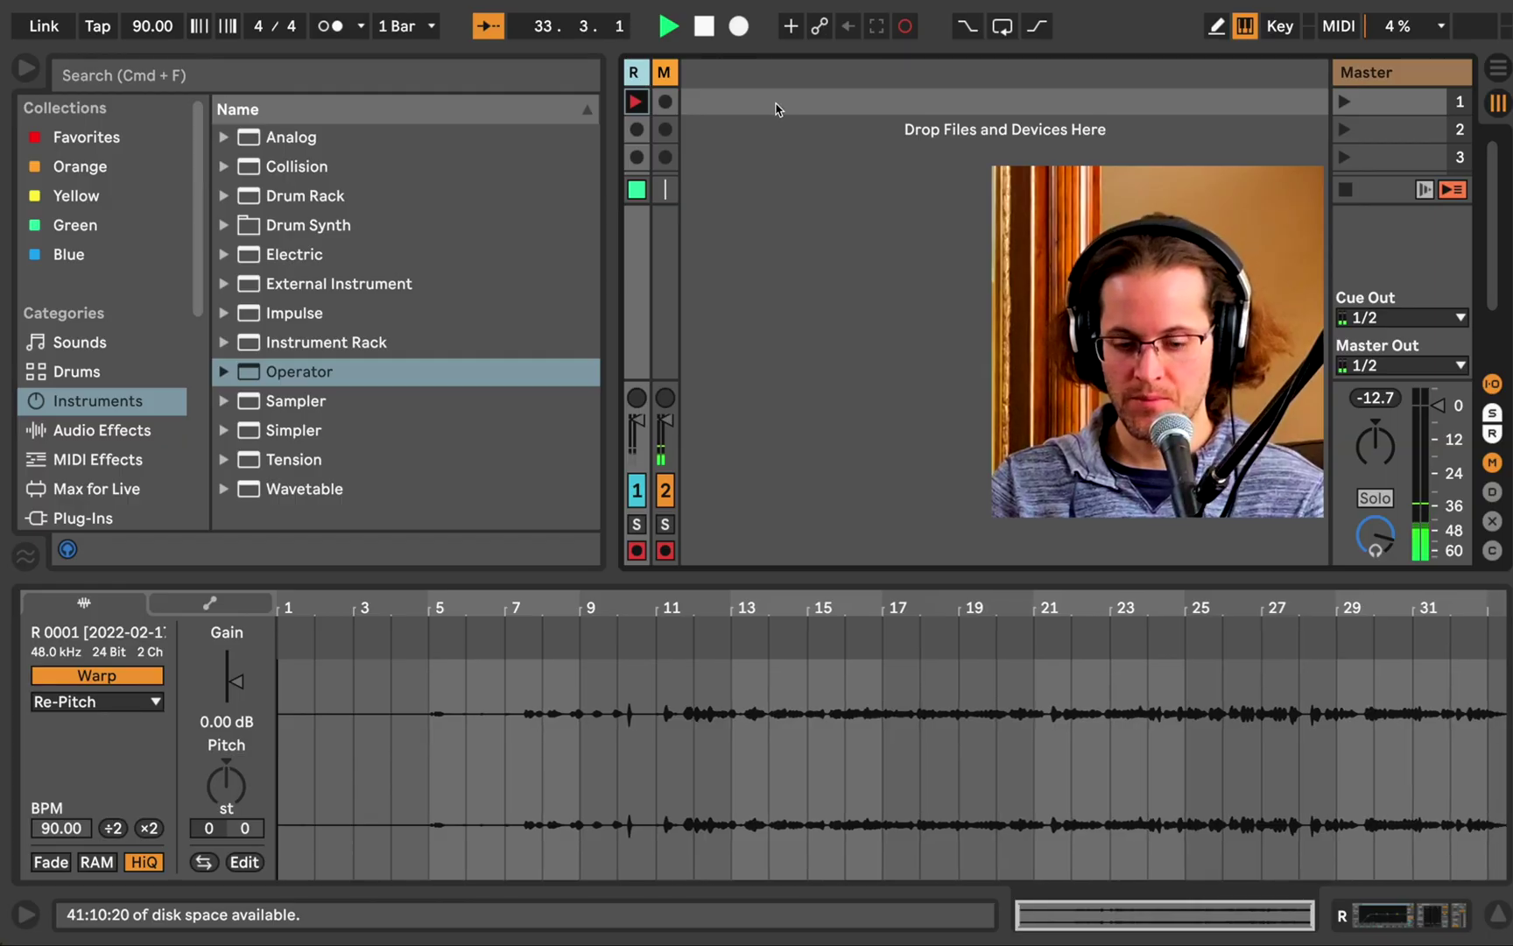
Insert a new MIDI track, 3 MIDI, and widen it to show its routing and mixer
{"action": "left_click", "coordinate": [715, 108]}
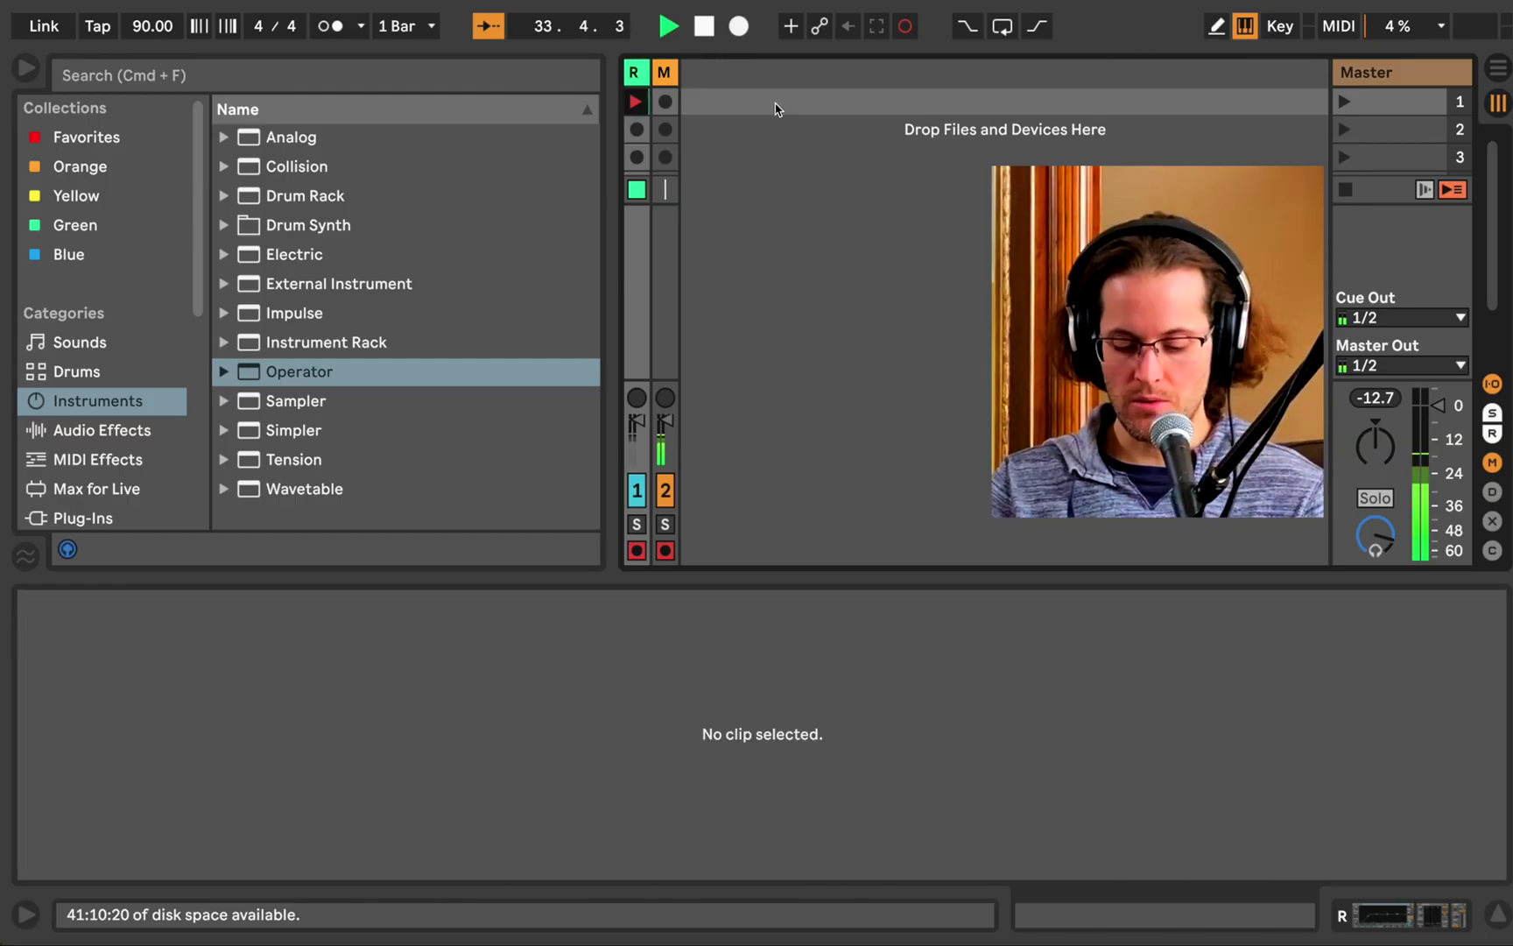
{"action": "right_click", "coordinate": [774, 108]}
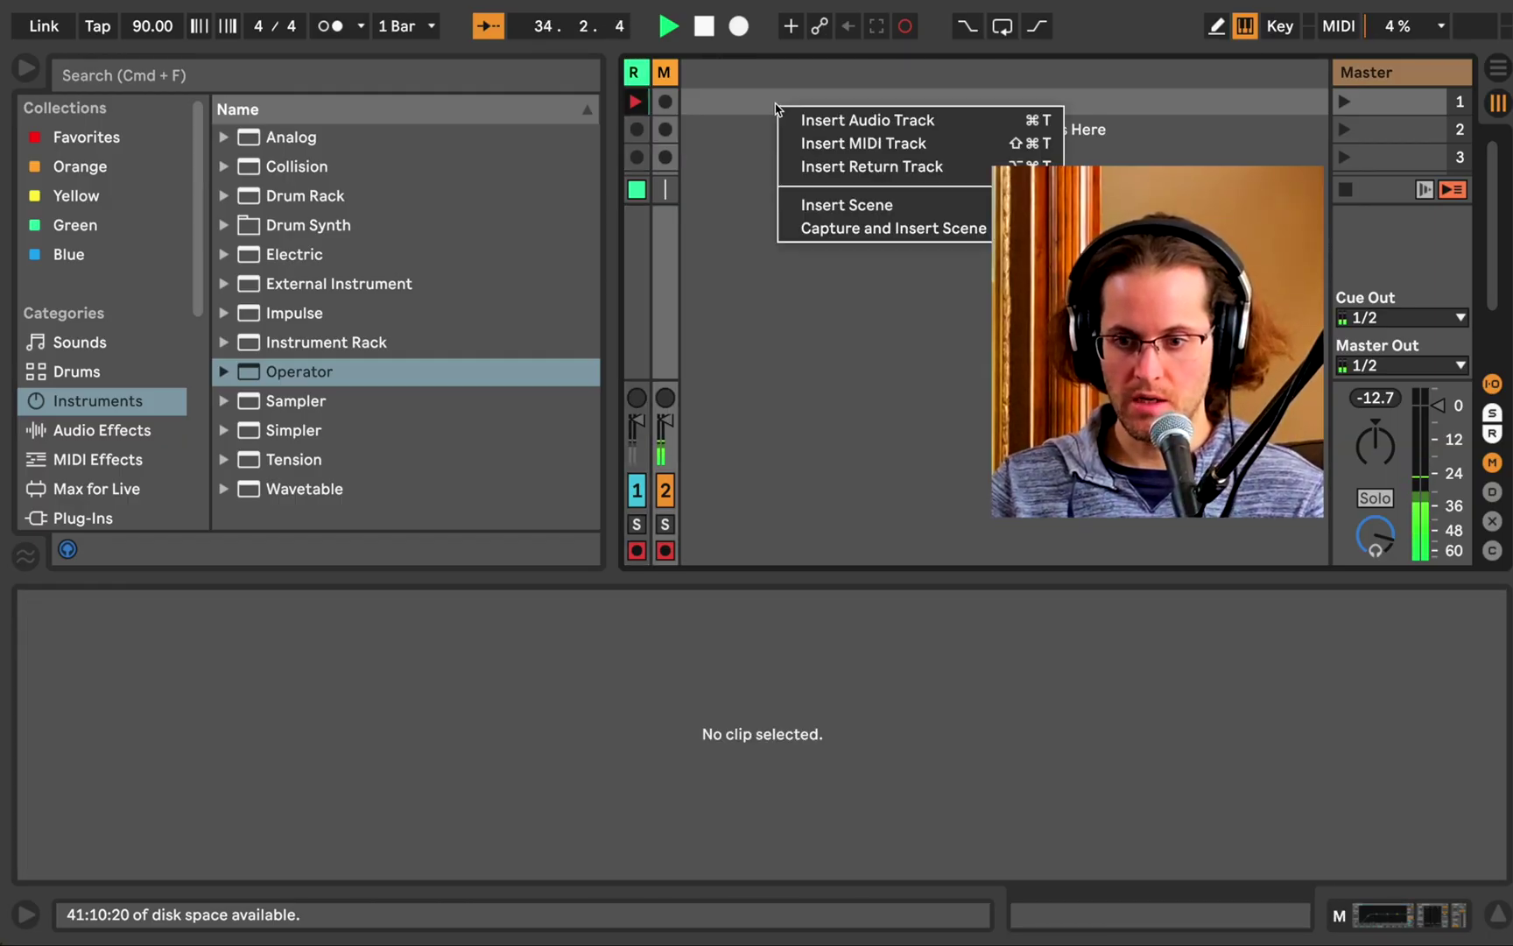
{"action": "left_click", "coordinate": [763, 249]}
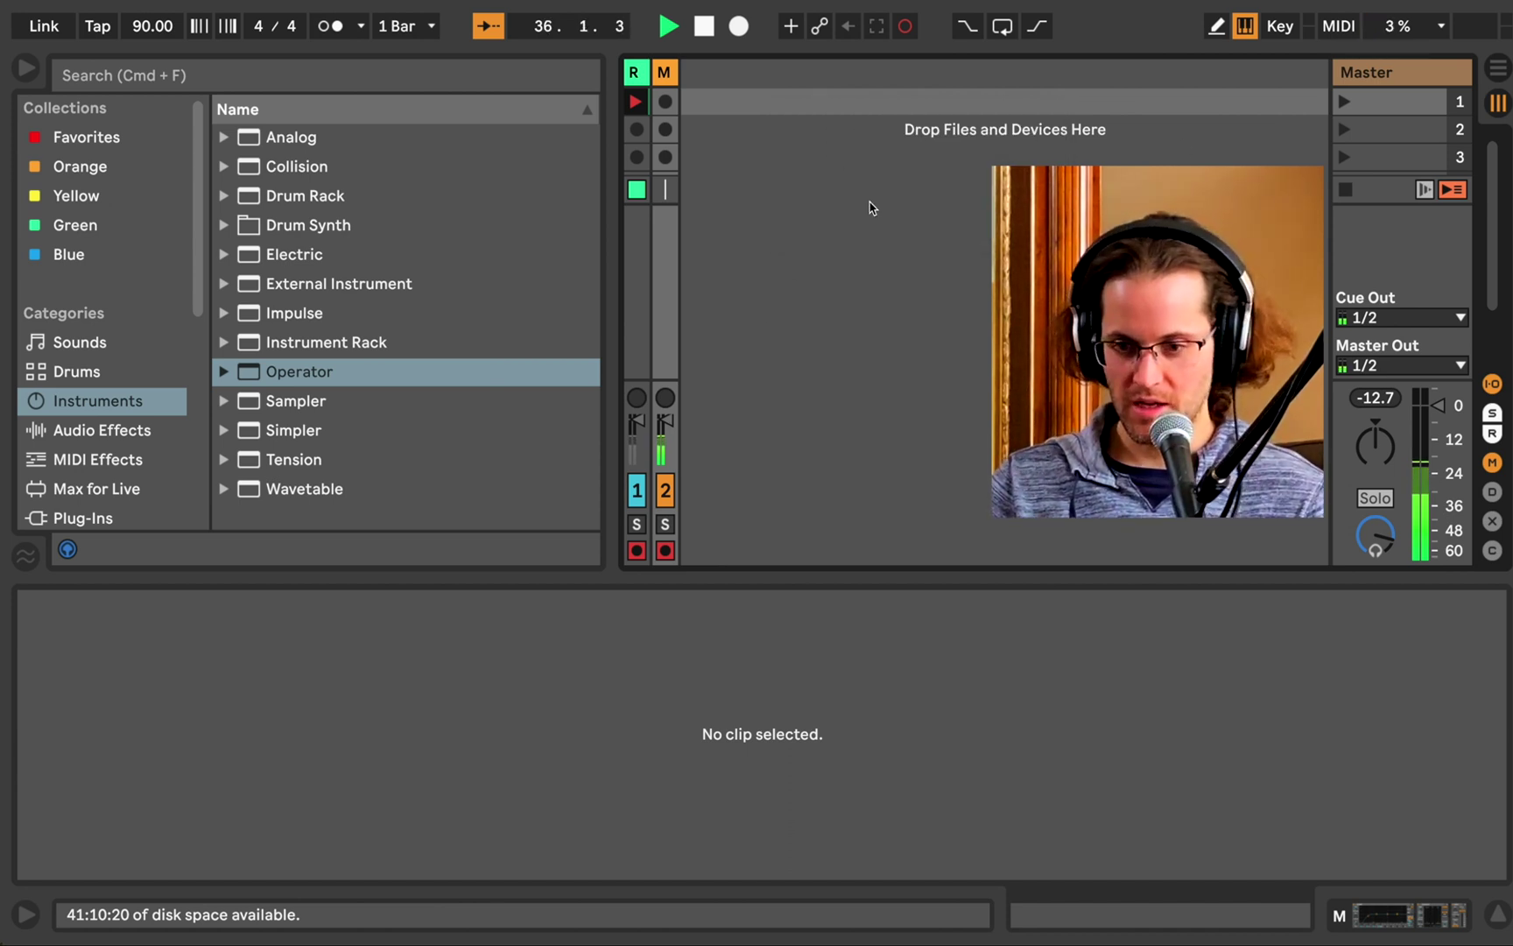
{"action": "right_click", "coordinate": [771, 164]}
{"action": "left_click", "coordinate": [820, 199]}
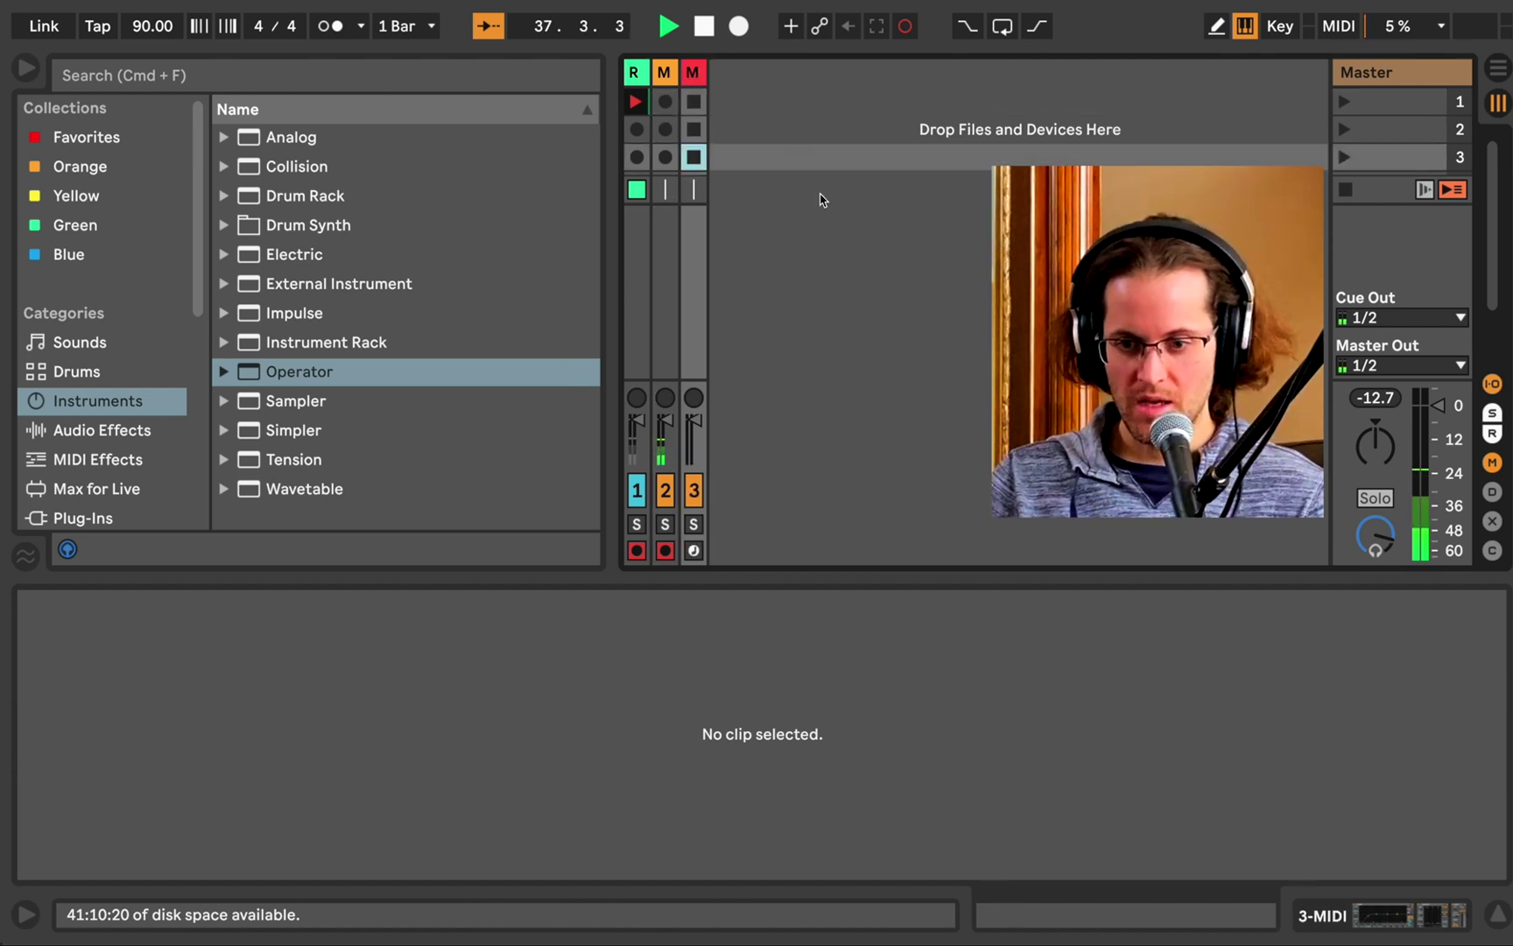
{"action": "left_click_drag", "start_coordinate": [705, 67], "coordinate": [828, 75]}
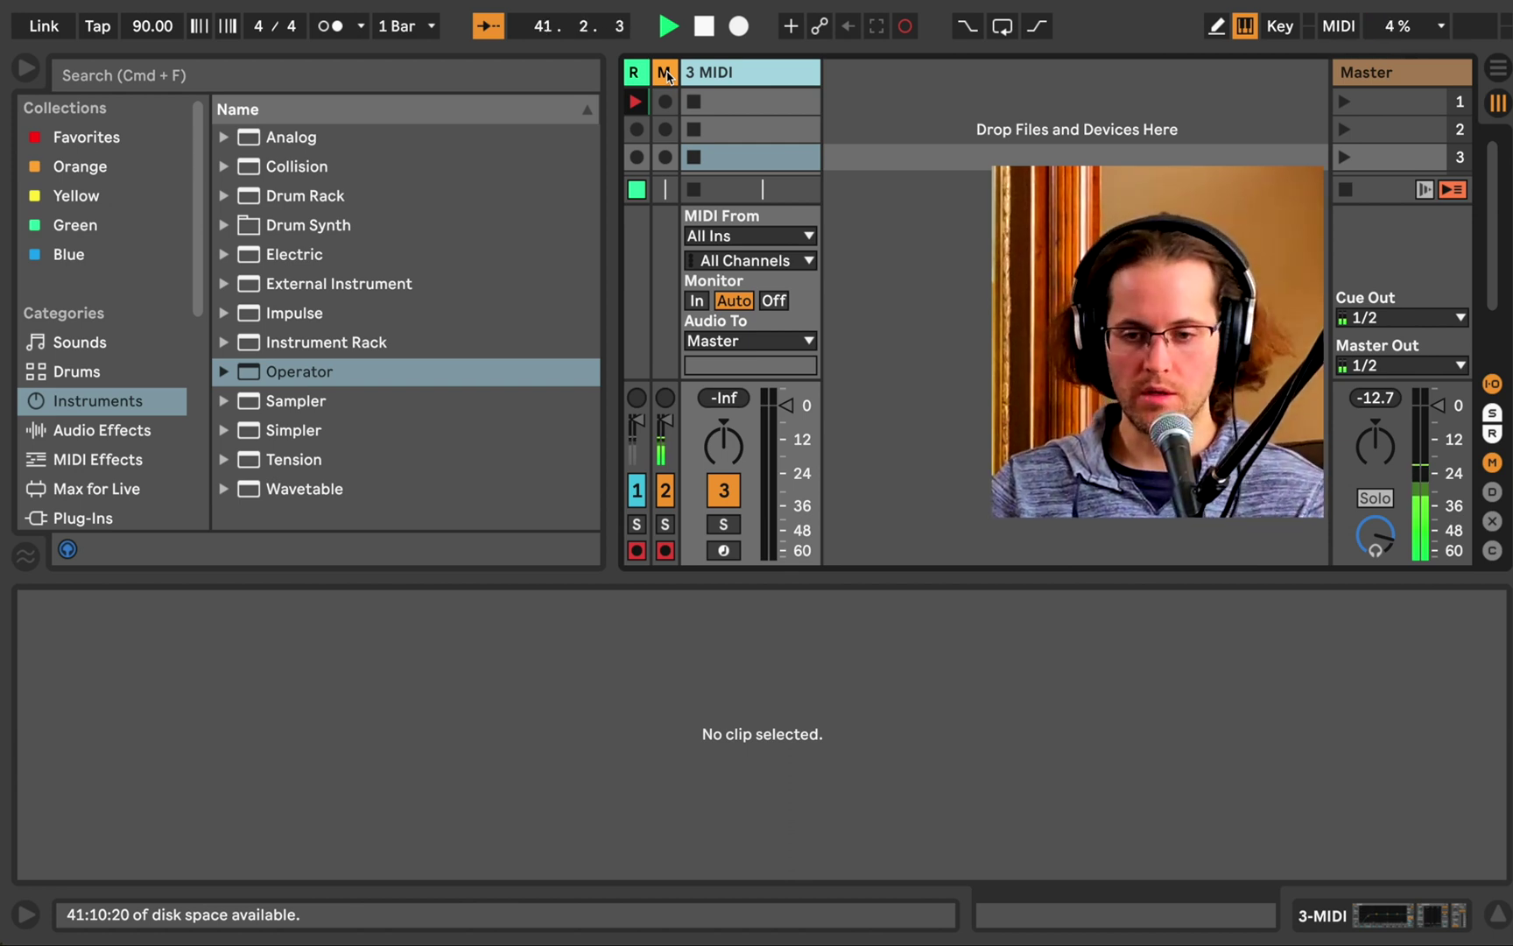
Arm track 3 for recording and select its first clip slot
{"action": "left_click", "coordinate": [722, 551]}
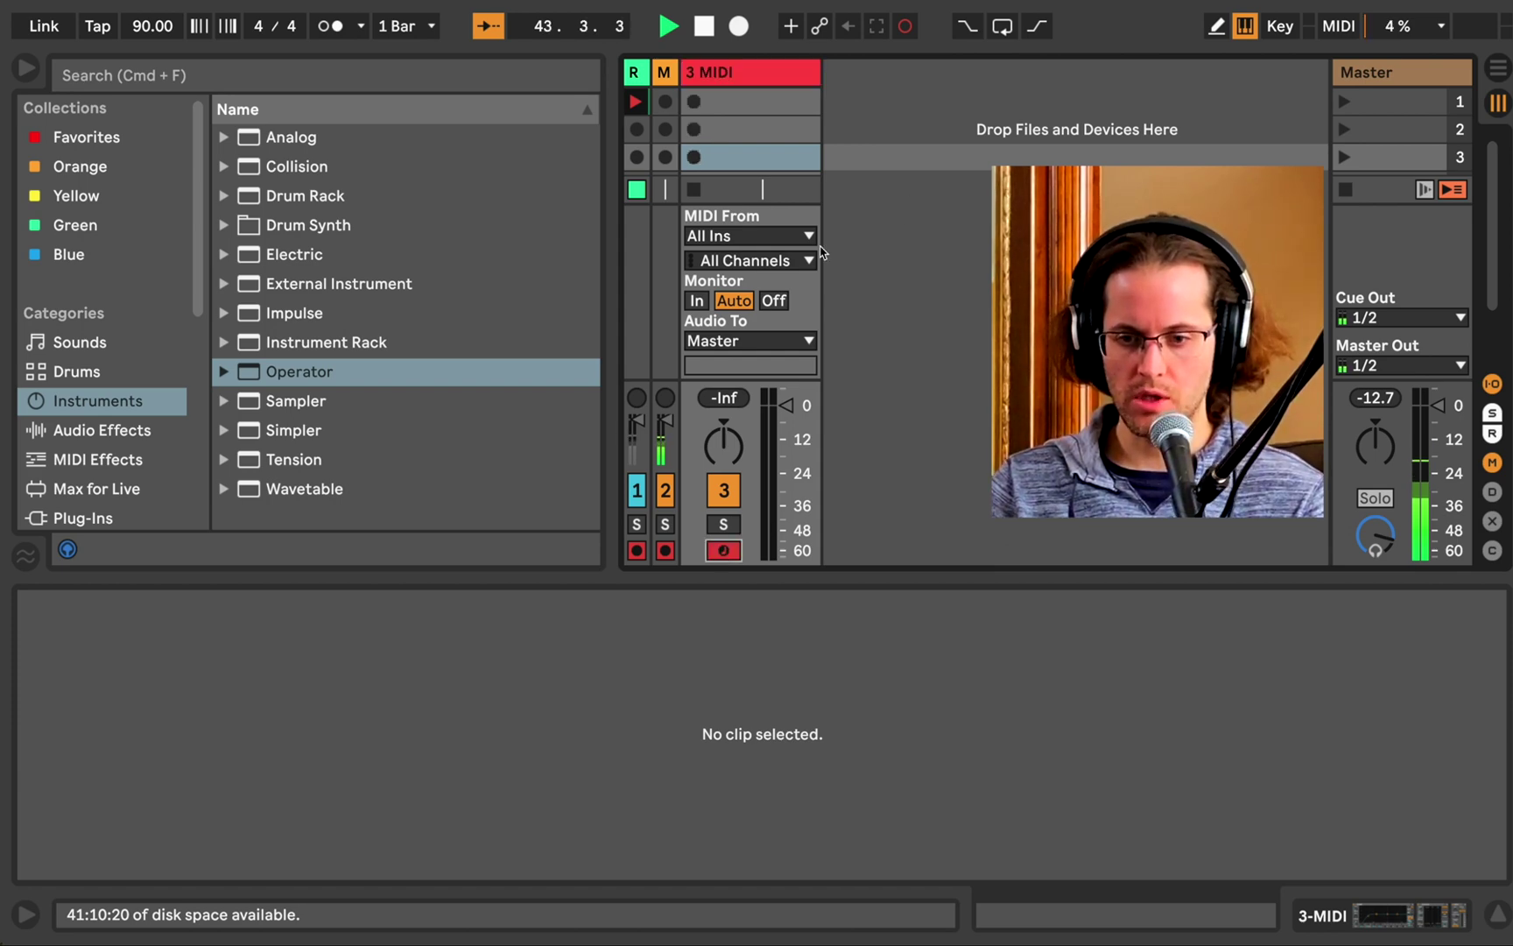
{"action": "left_click", "coordinate": [774, 82]}
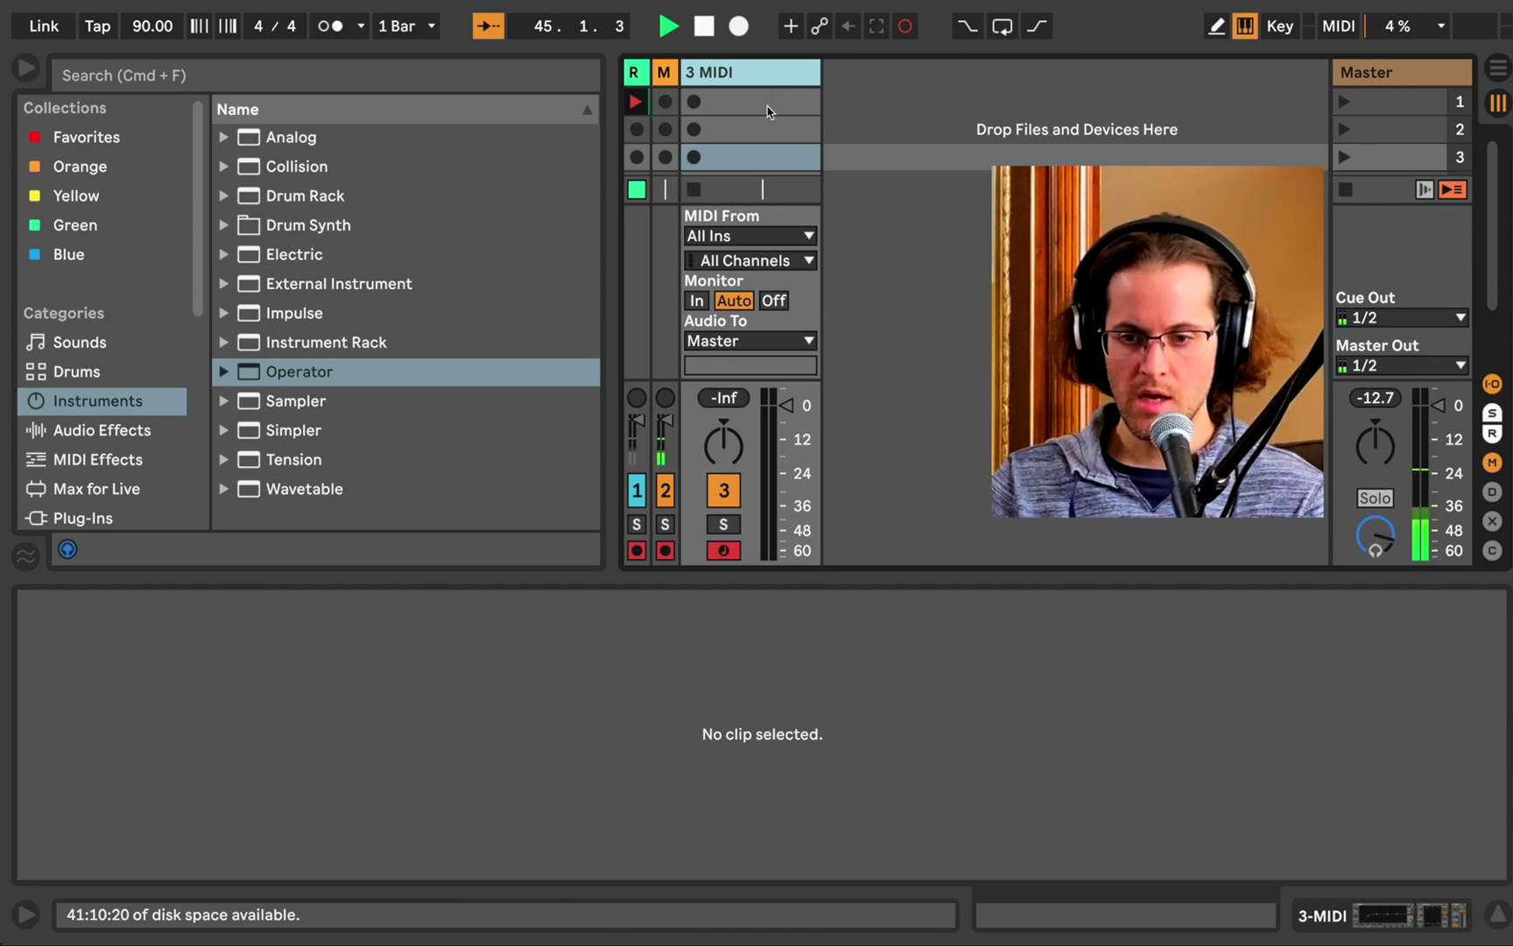
{"action": "left_click", "coordinate": [772, 99]}
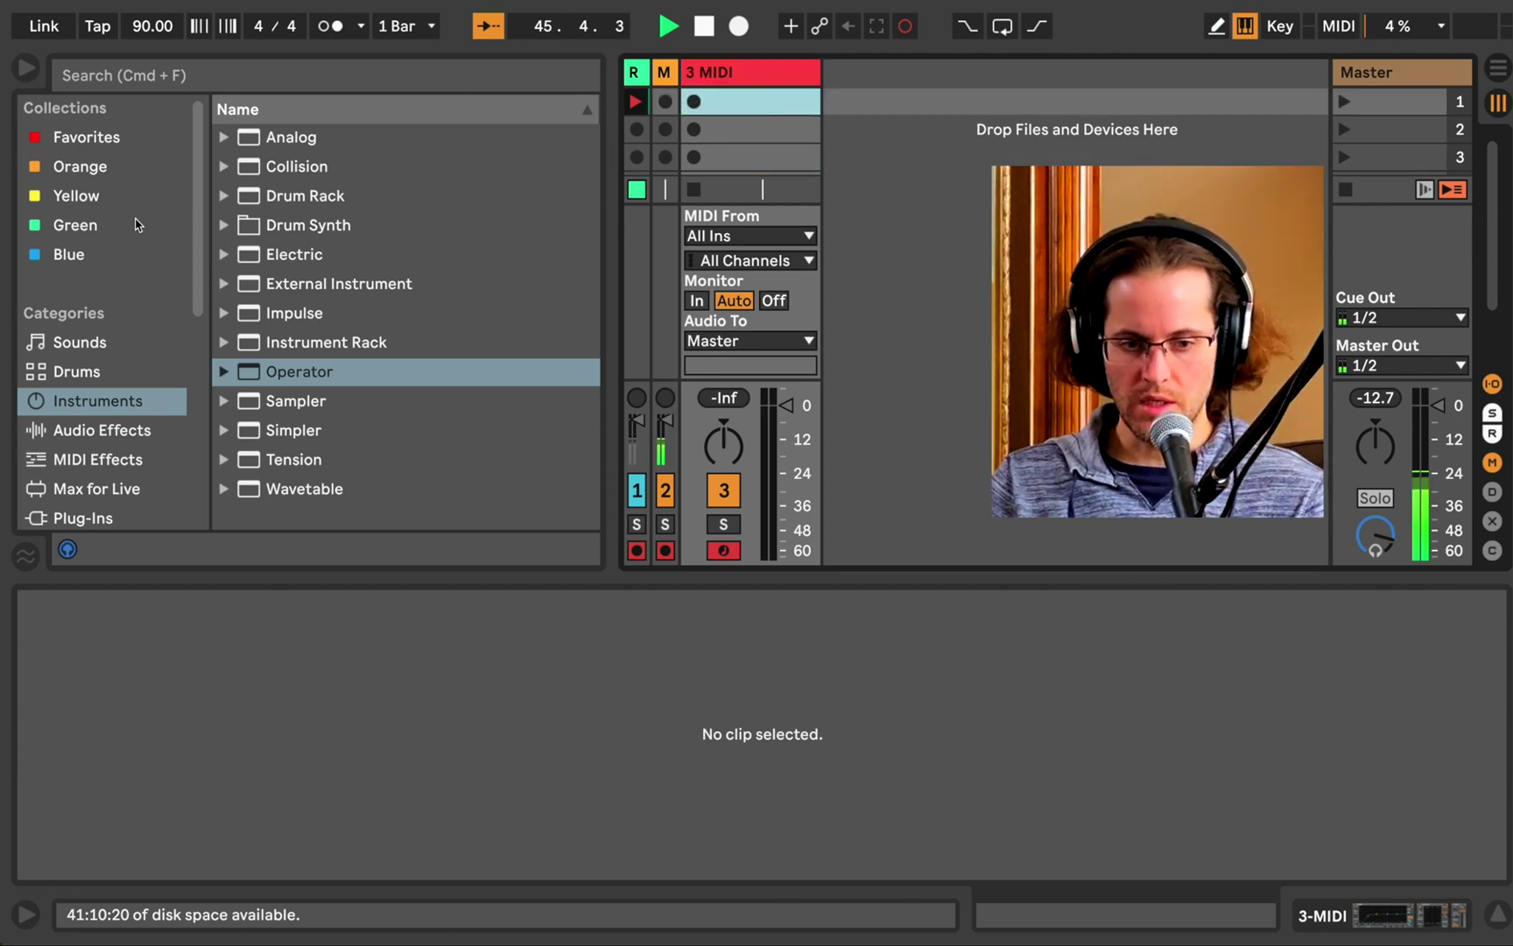
{"action": "scroll", "coordinate": [87, 324], "scroll_direction": "down", "scroll_amount": 3}
{"action": "scroll", "coordinate": [80, 333], "scroll_direction": "down", "scroll_amount": 2}
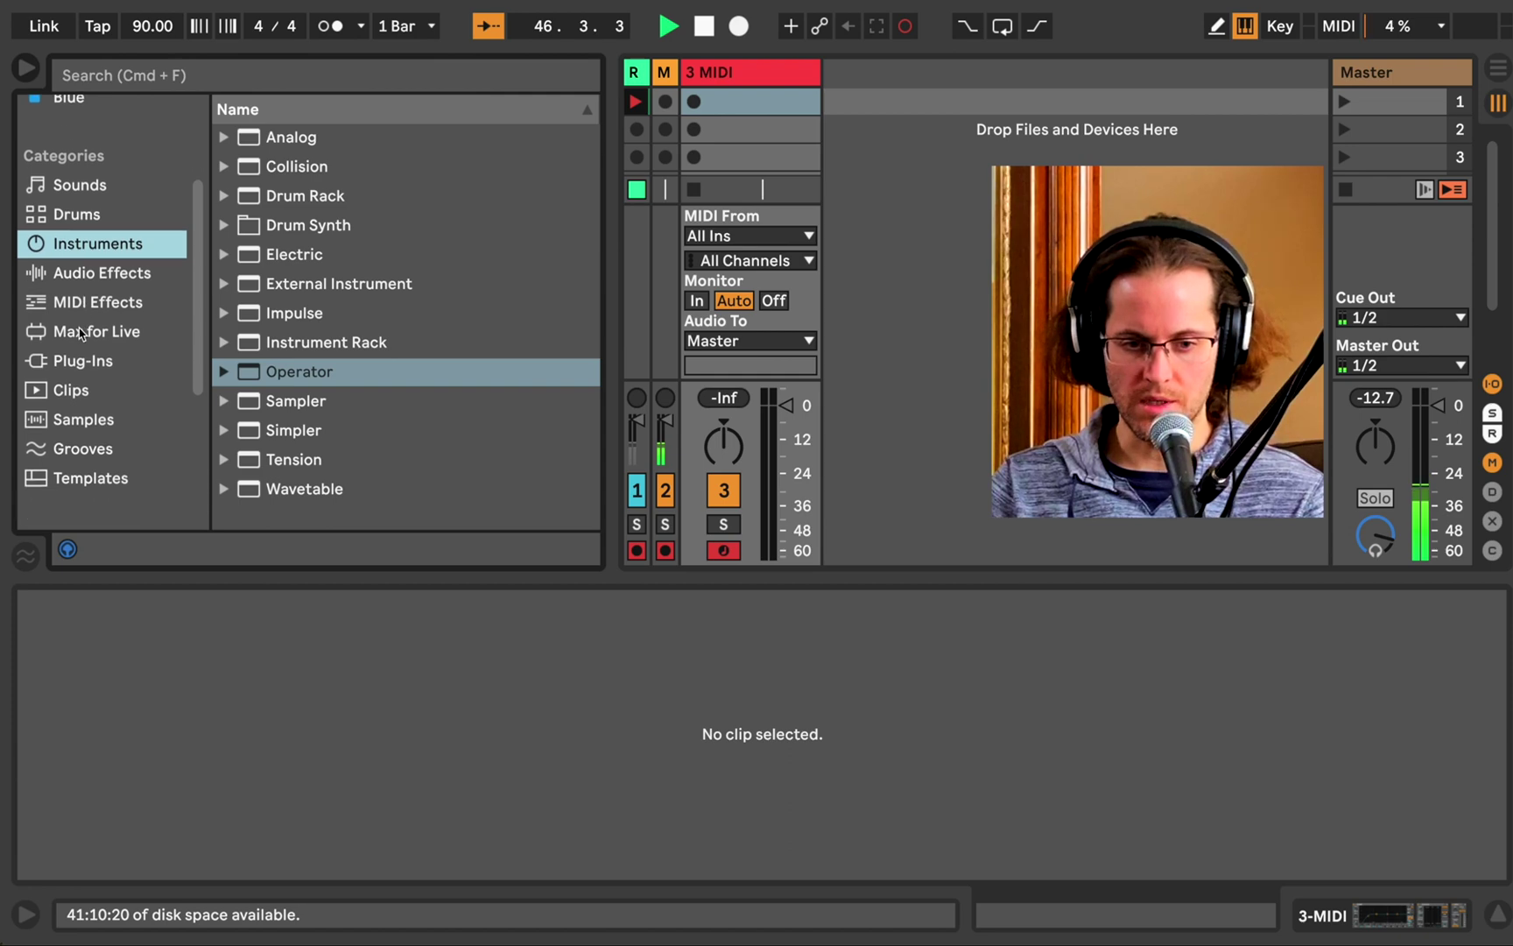
Browse the Instruments category and select Operator
{"action": "left_click", "coordinate": [86, 216]}
{"action": "left_click", "coordinate": [86, 242]}
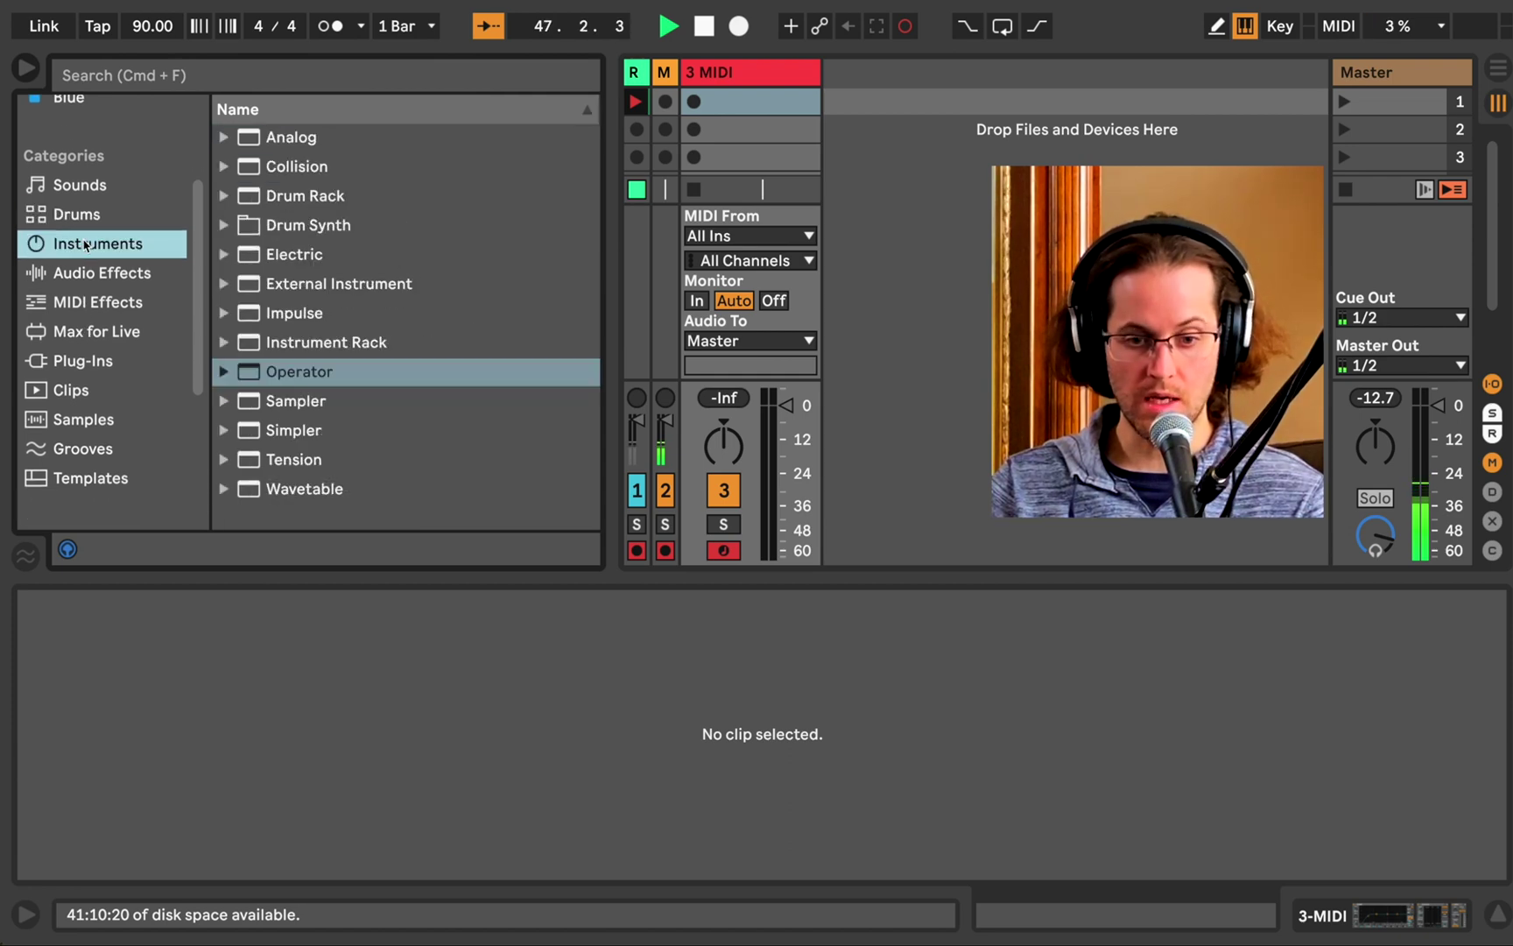
{"action": "left_click", "coordinate": [296, 374]}
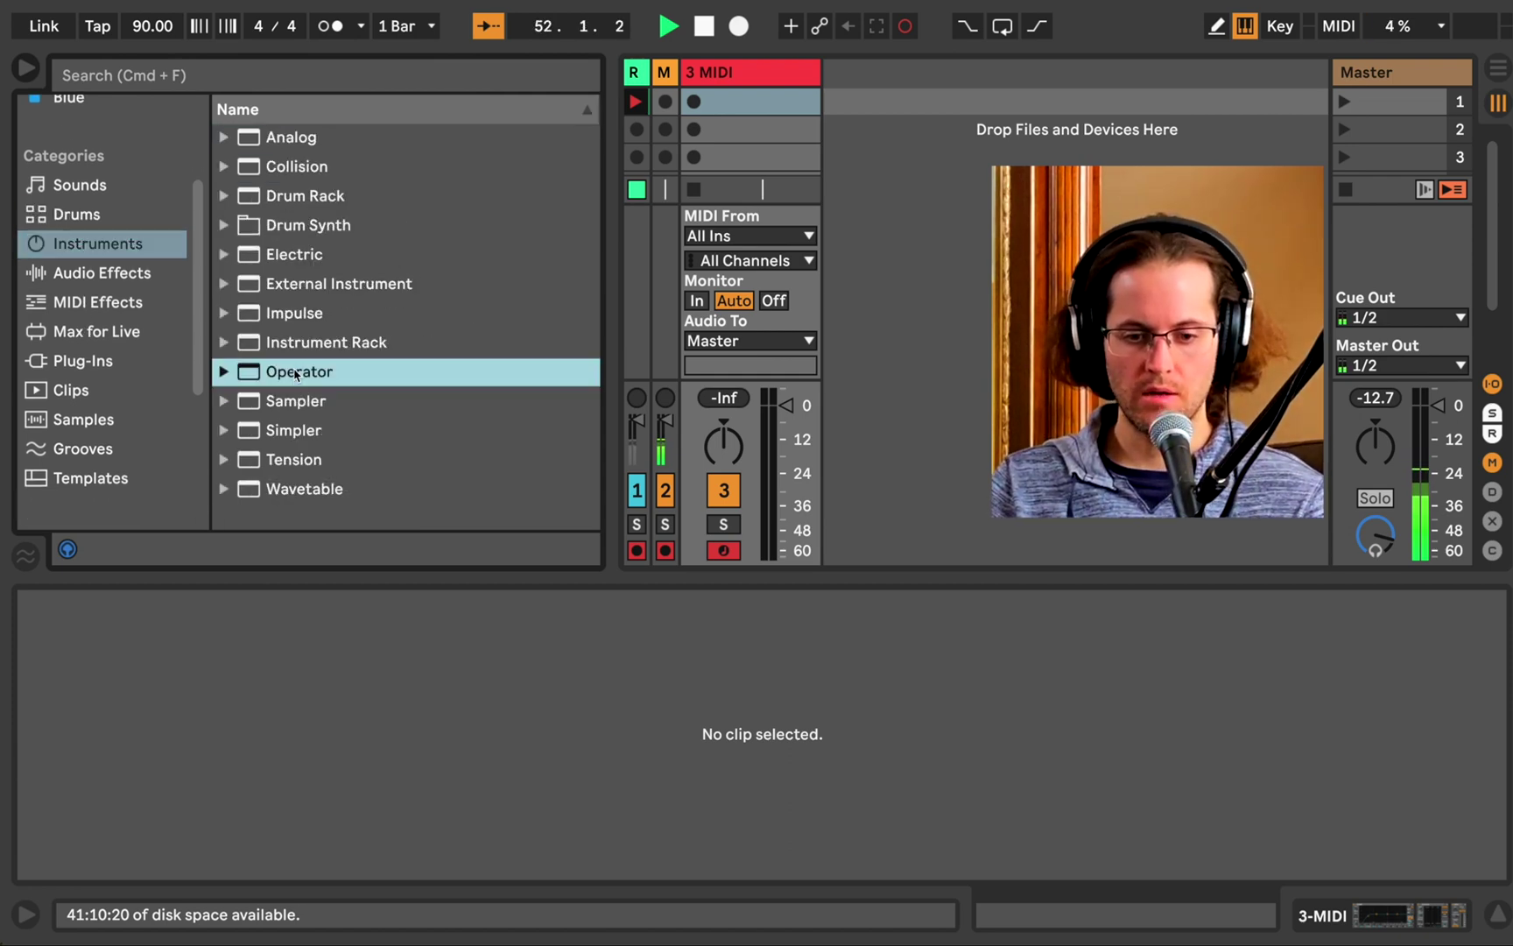
Load Operator onto track 3, now named 3 Operator, and show its global settings
{"action": "left_click_drag", "start_coordinate": [296, 374], "coordinate": [744, 130]}
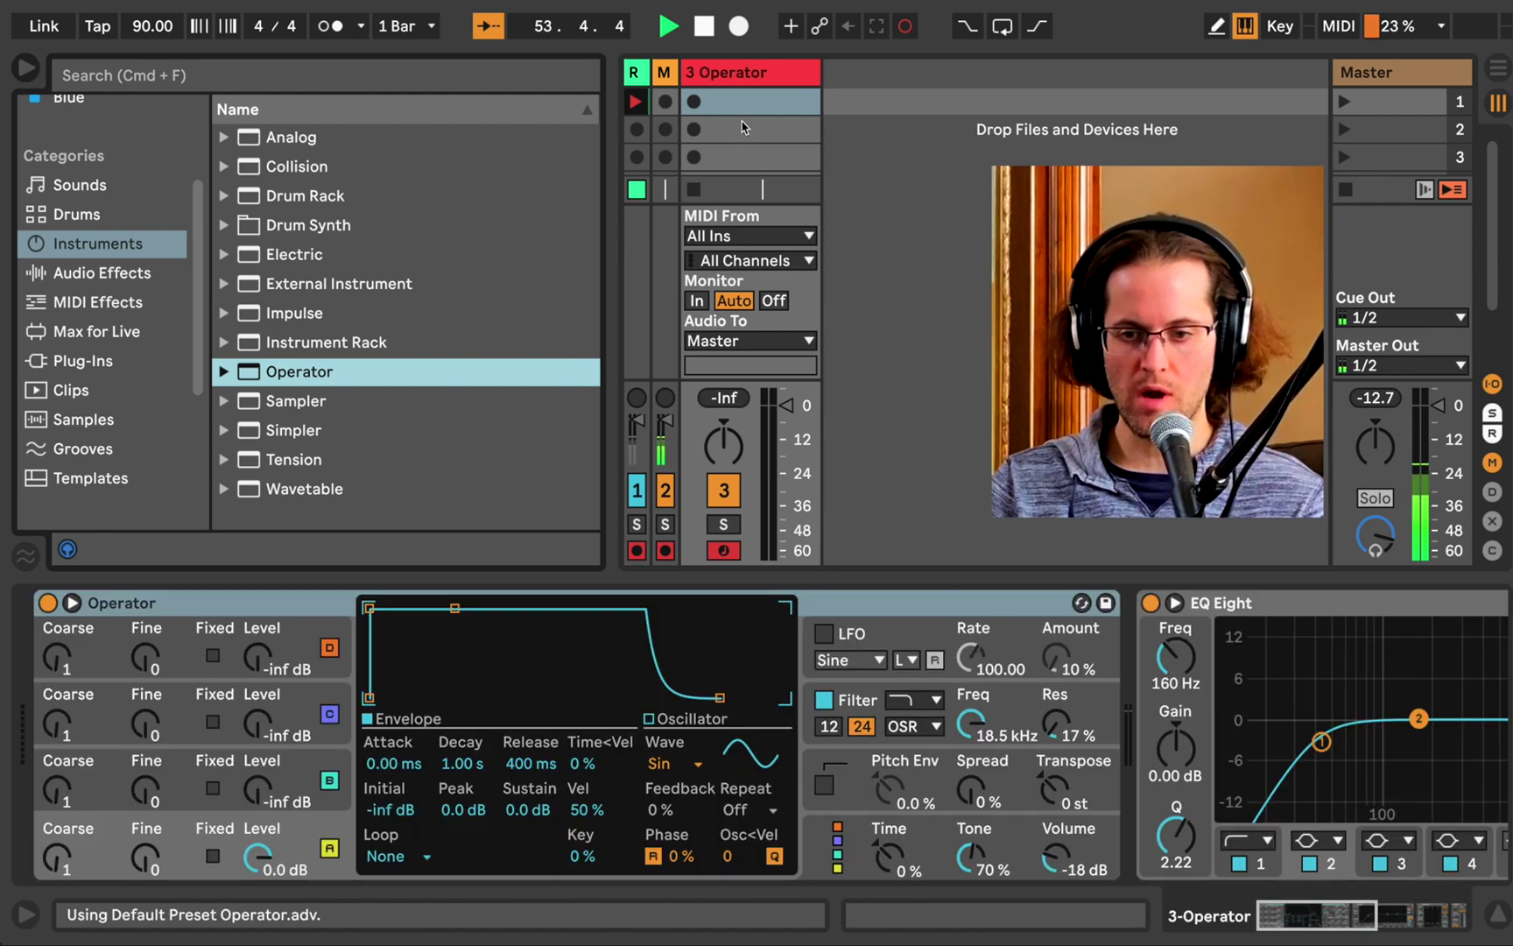
{"action": "left_click", "coordinate": [733, 73]}
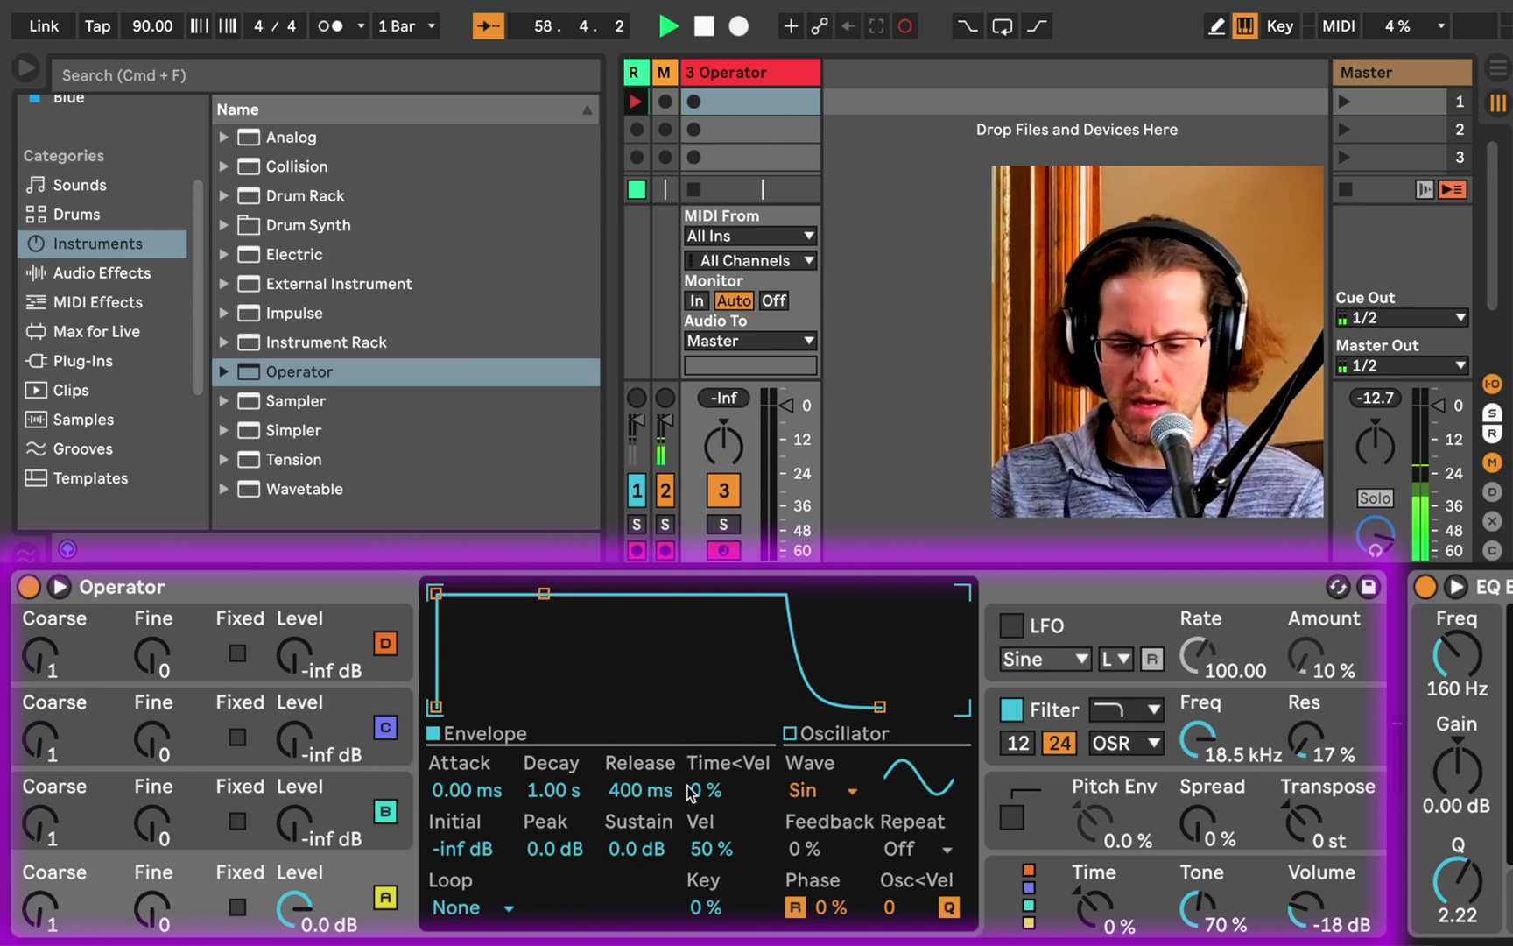
{"action": "left_click", "coordinate": [1005, 874]}
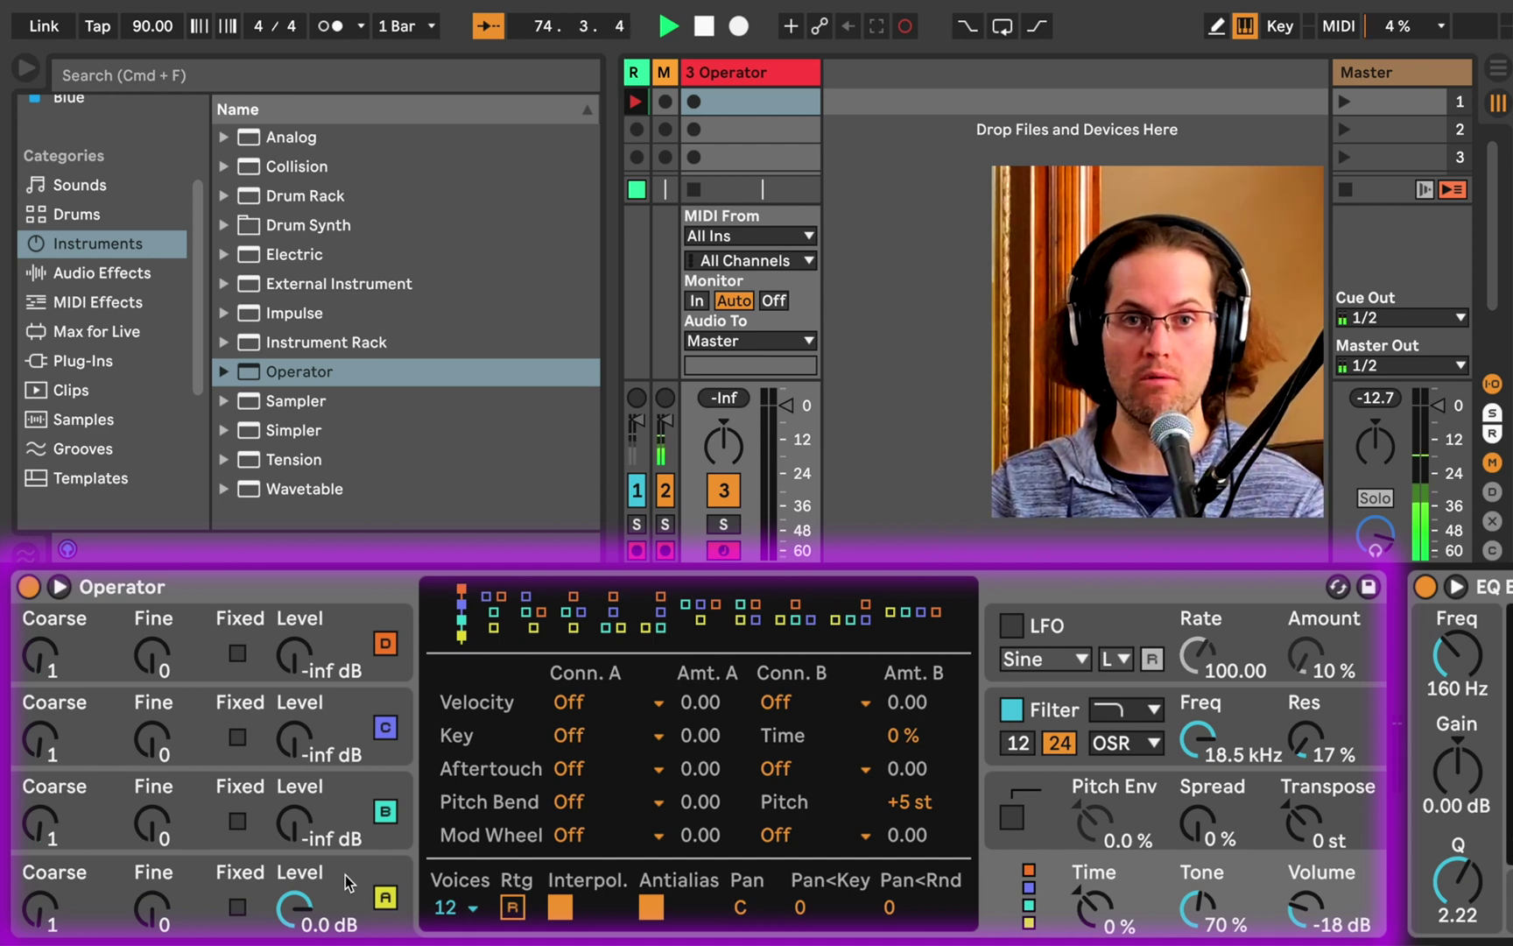
Step through operators B, C and A, then show operator B's oscillator harmonics
{"action": "left_click", "coordinate": [325, 792]}
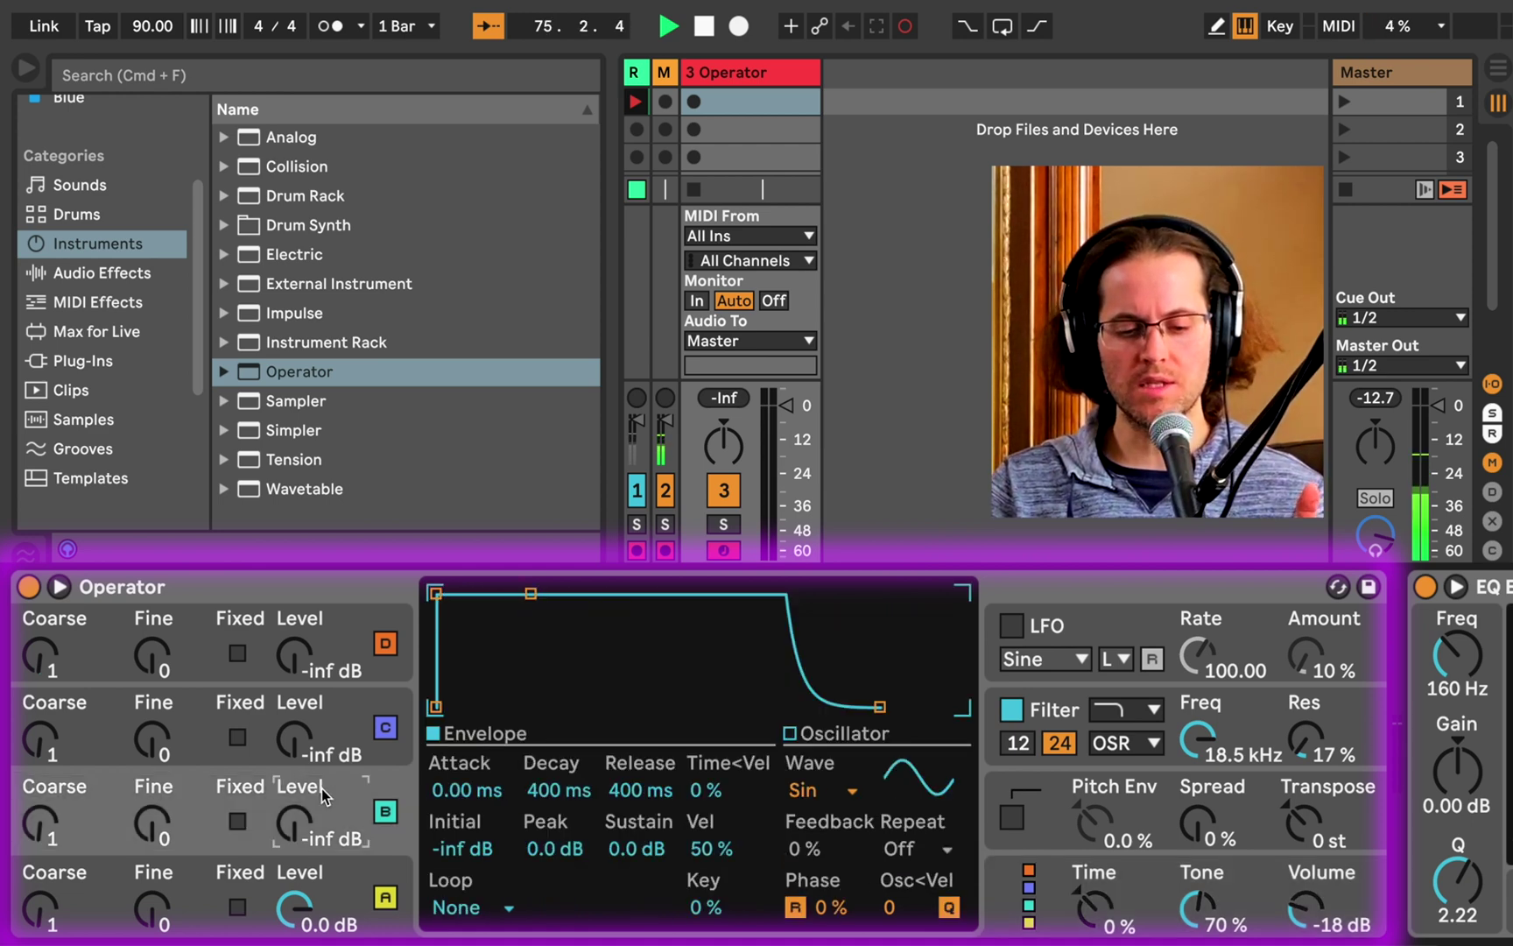
{"action": "left_click", "coordinate": [335, 736]}
{"action": "left_click", "coordinate": [330, 780]}
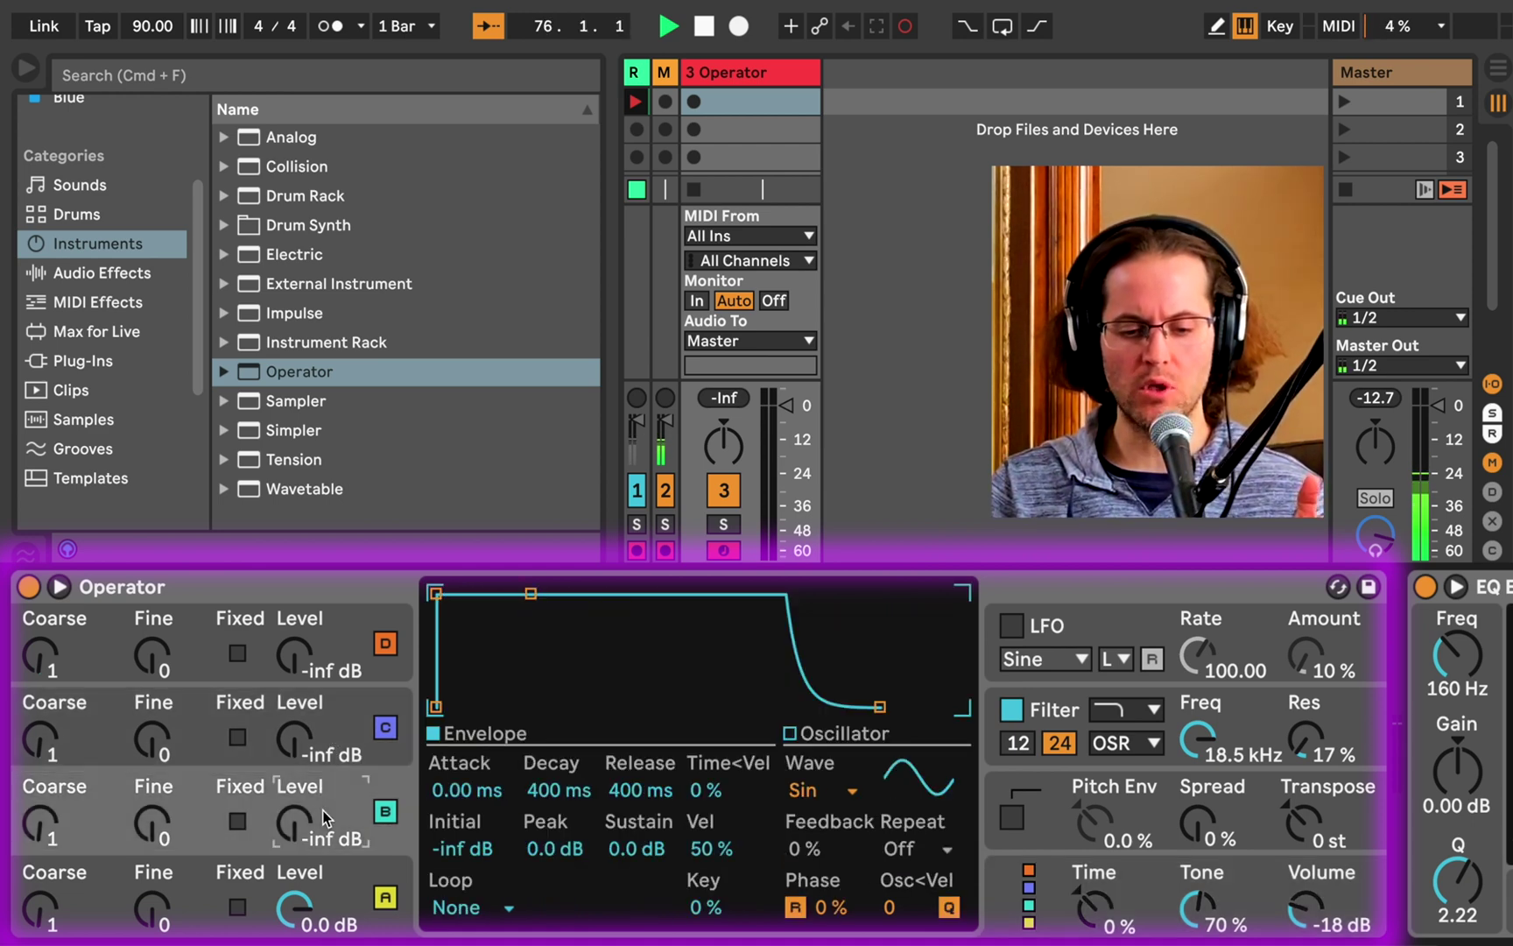
{"action": "left_click", "coordinate": [340, 903]}
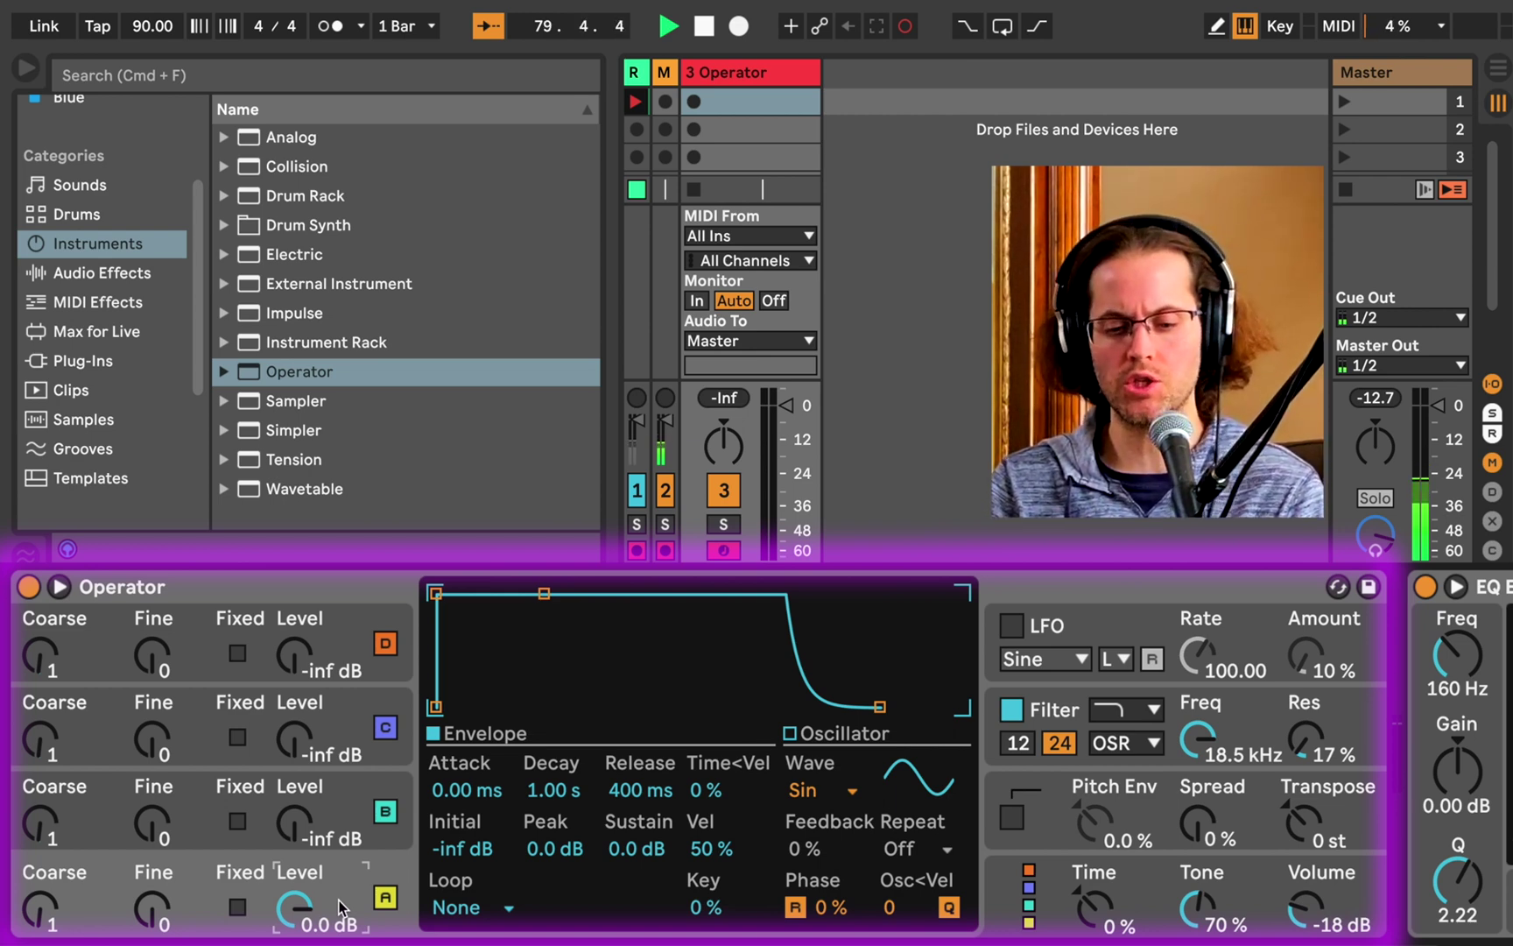
{"action": "left_click", "coordinate": [302, 838]}
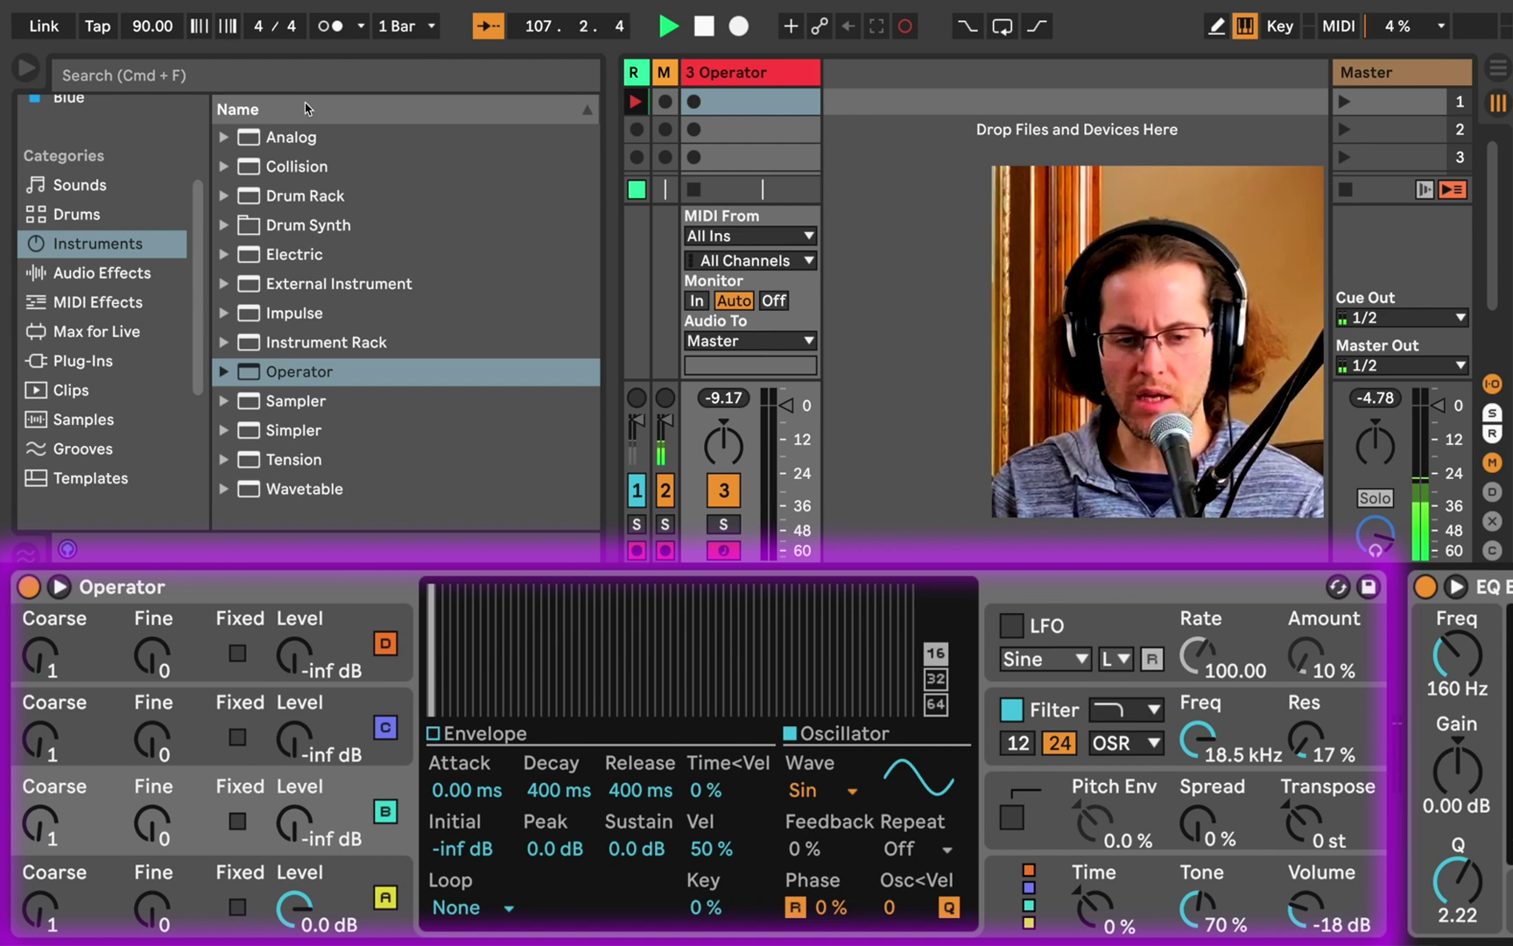
Add Spectrum from Audio Effects > Utilities after Operator, enlarge its graph and set a fixed dB Range
{"action": "left_click", "coordinate": [102, 273]}
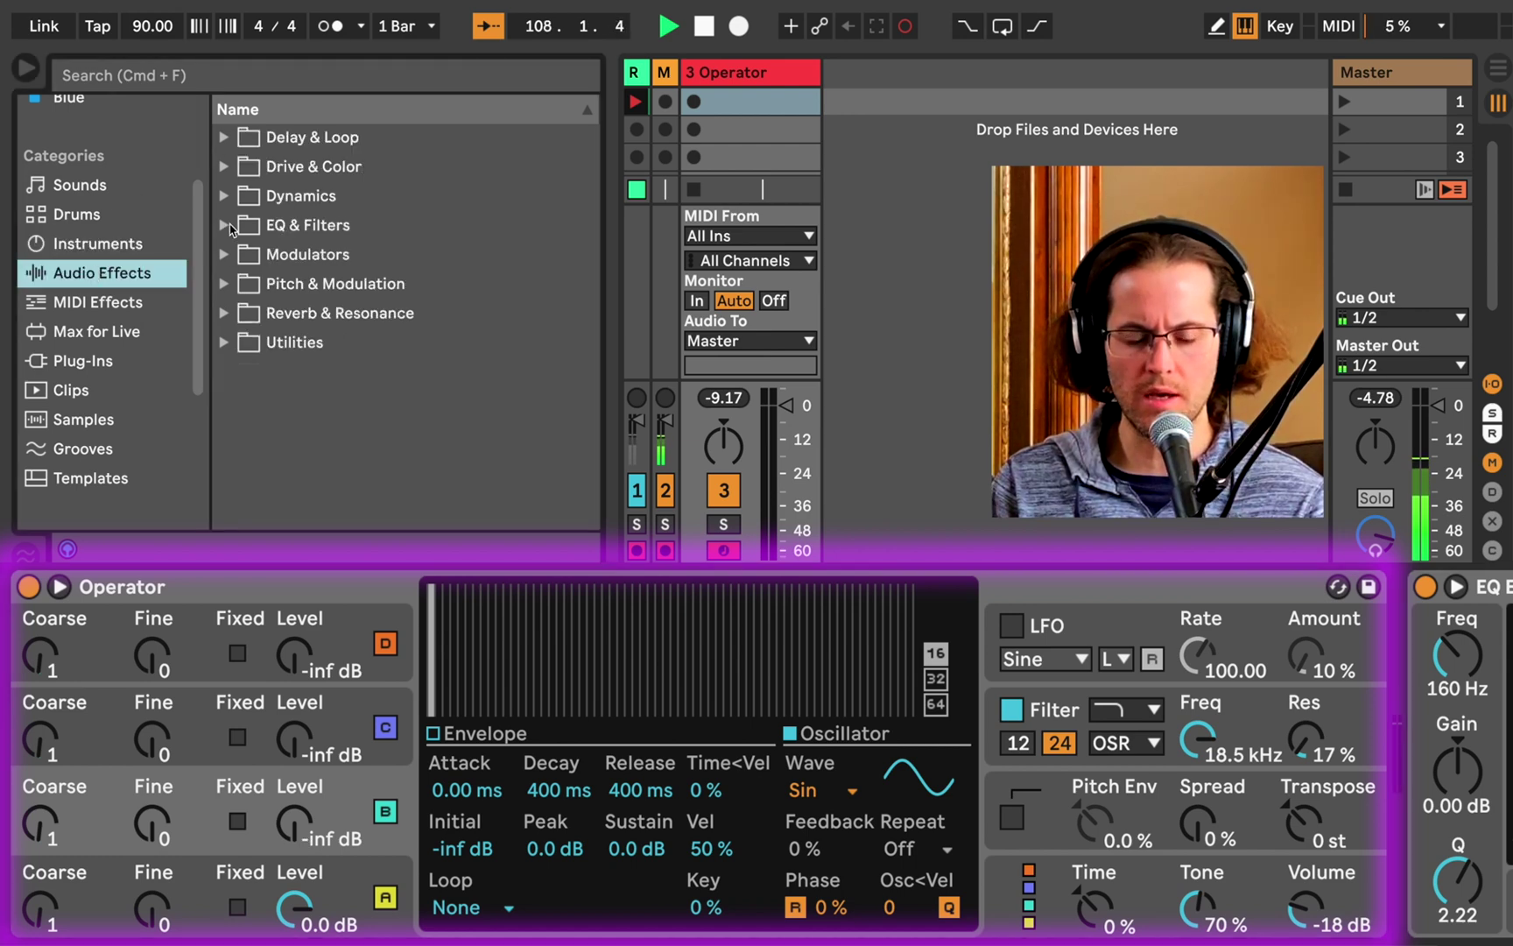
{"action": "left_click", "coordinate": [221, 342]}
{"action": "left_click_drag", "start_coordinate": [319, 444], "coordinate": [1130, 588]}
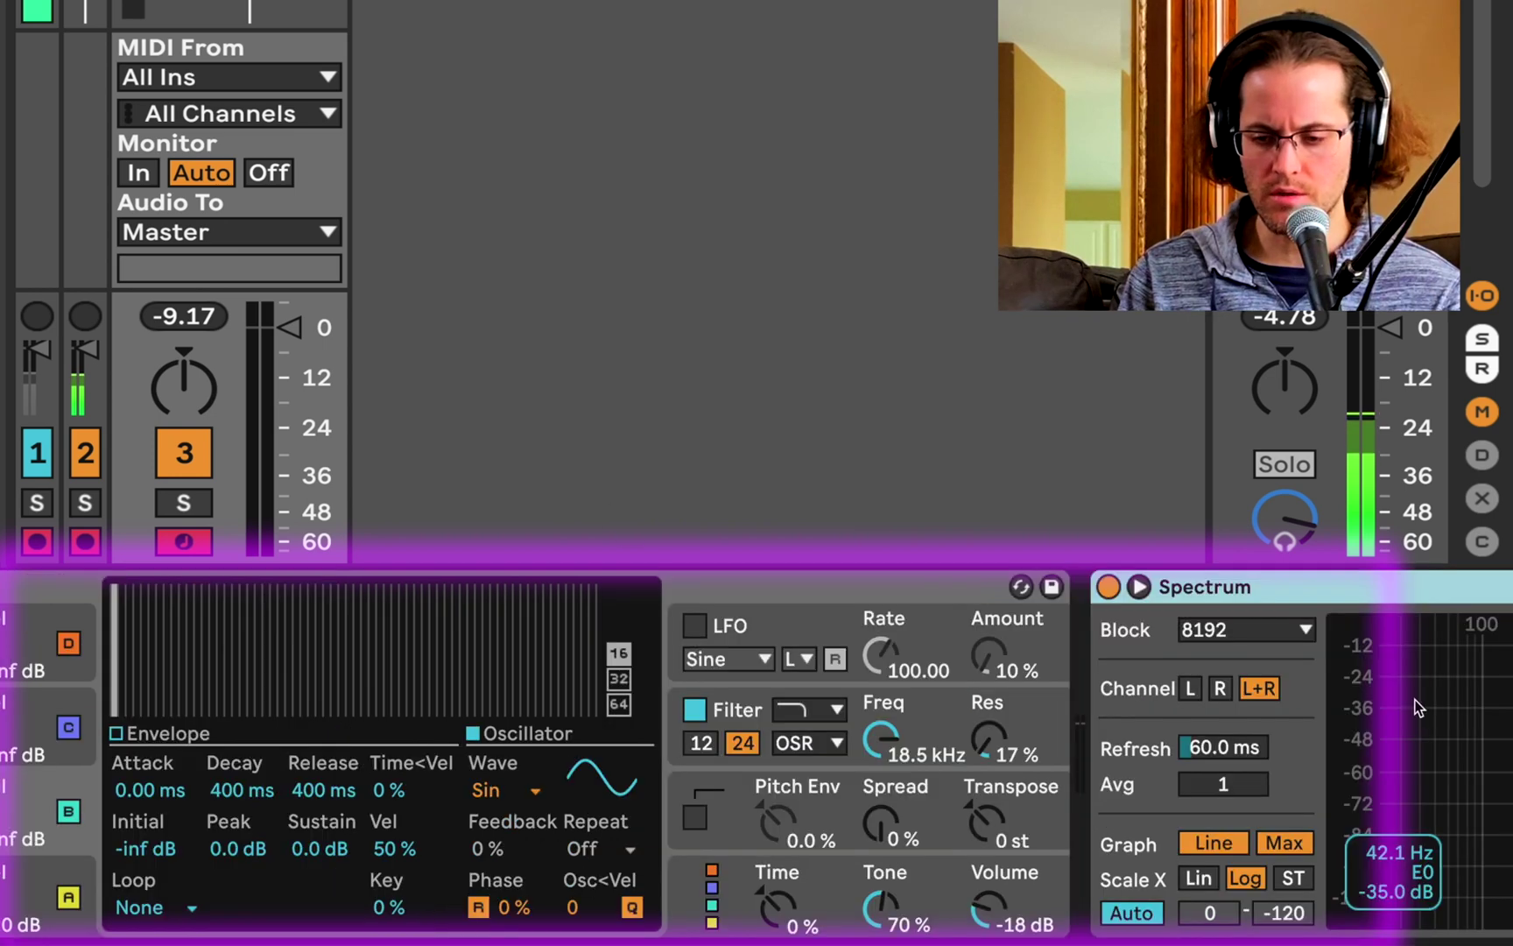
{"action": "left_click", "coordinate": [1136, 587]}
{"action": "scroll", "coordinate": [427, 648], "scroll_direction": "left", "scroll_amount": 5}
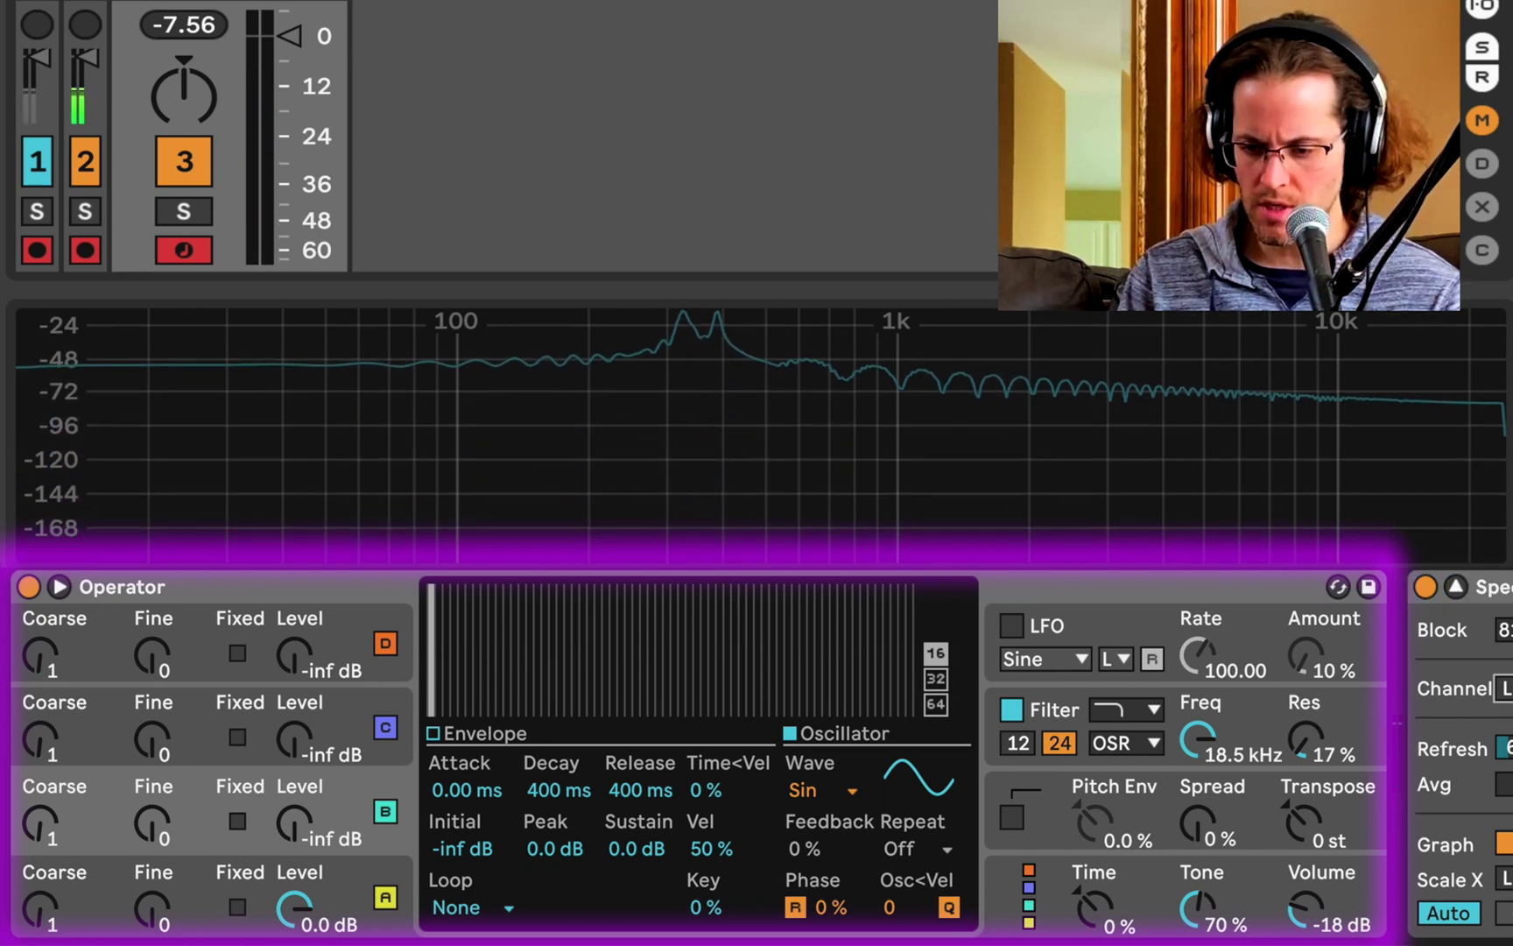
{"action": "left_click", "coordinate": [1449, 912]}
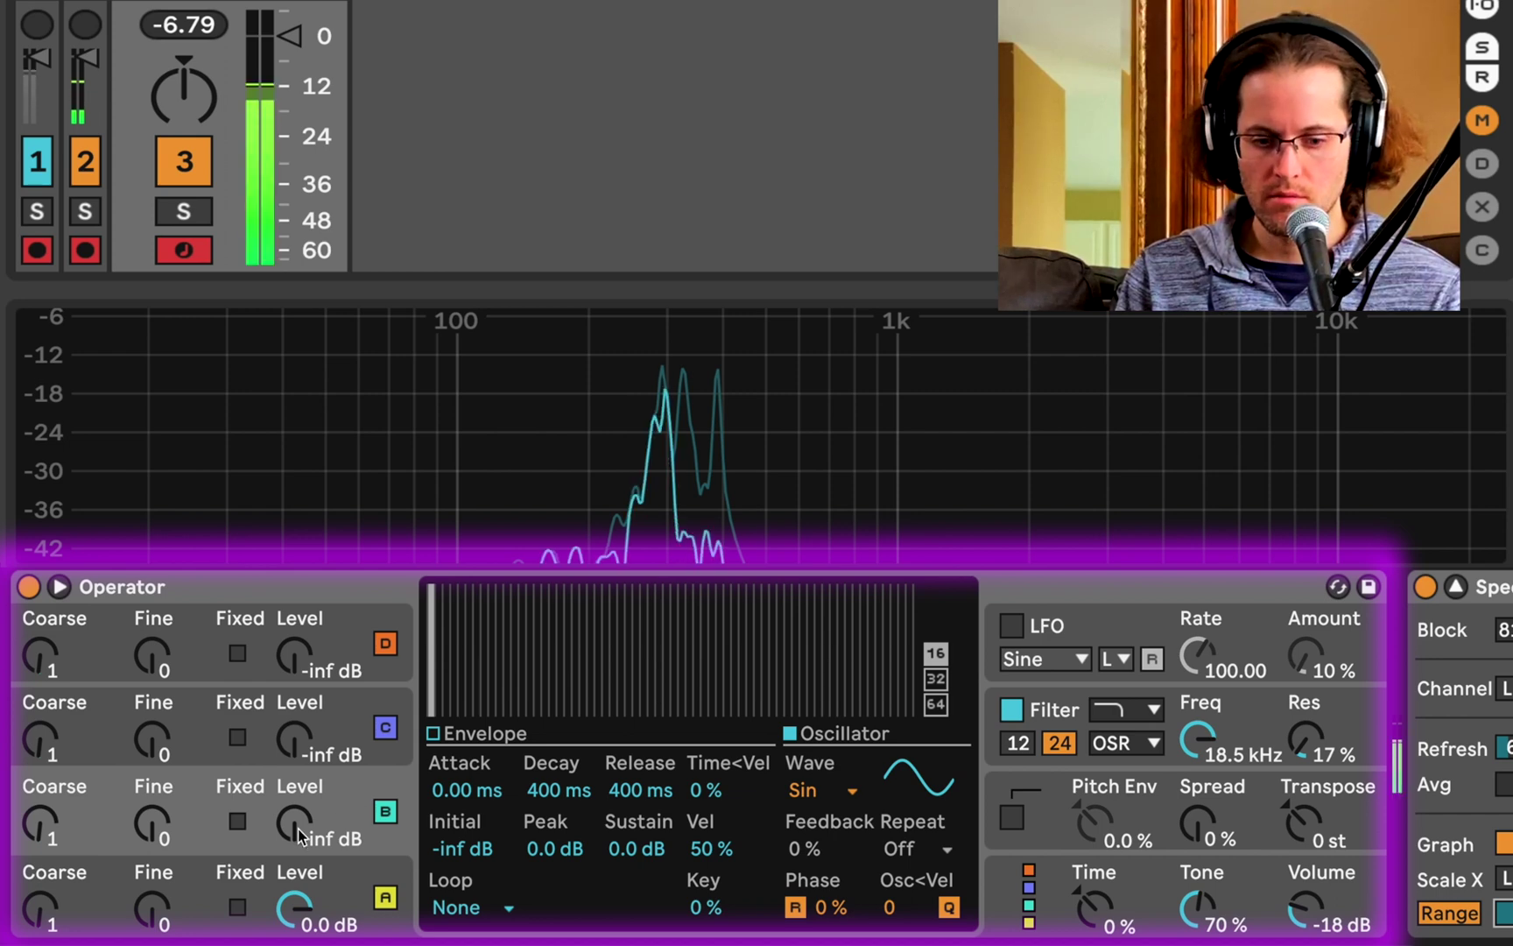
Raise operator B's level to -32 dB, then show operator A's envelope curve
{"action": "left_click_drag", "start_coordinate": [351, 794], "coordinate": [351, 744]}
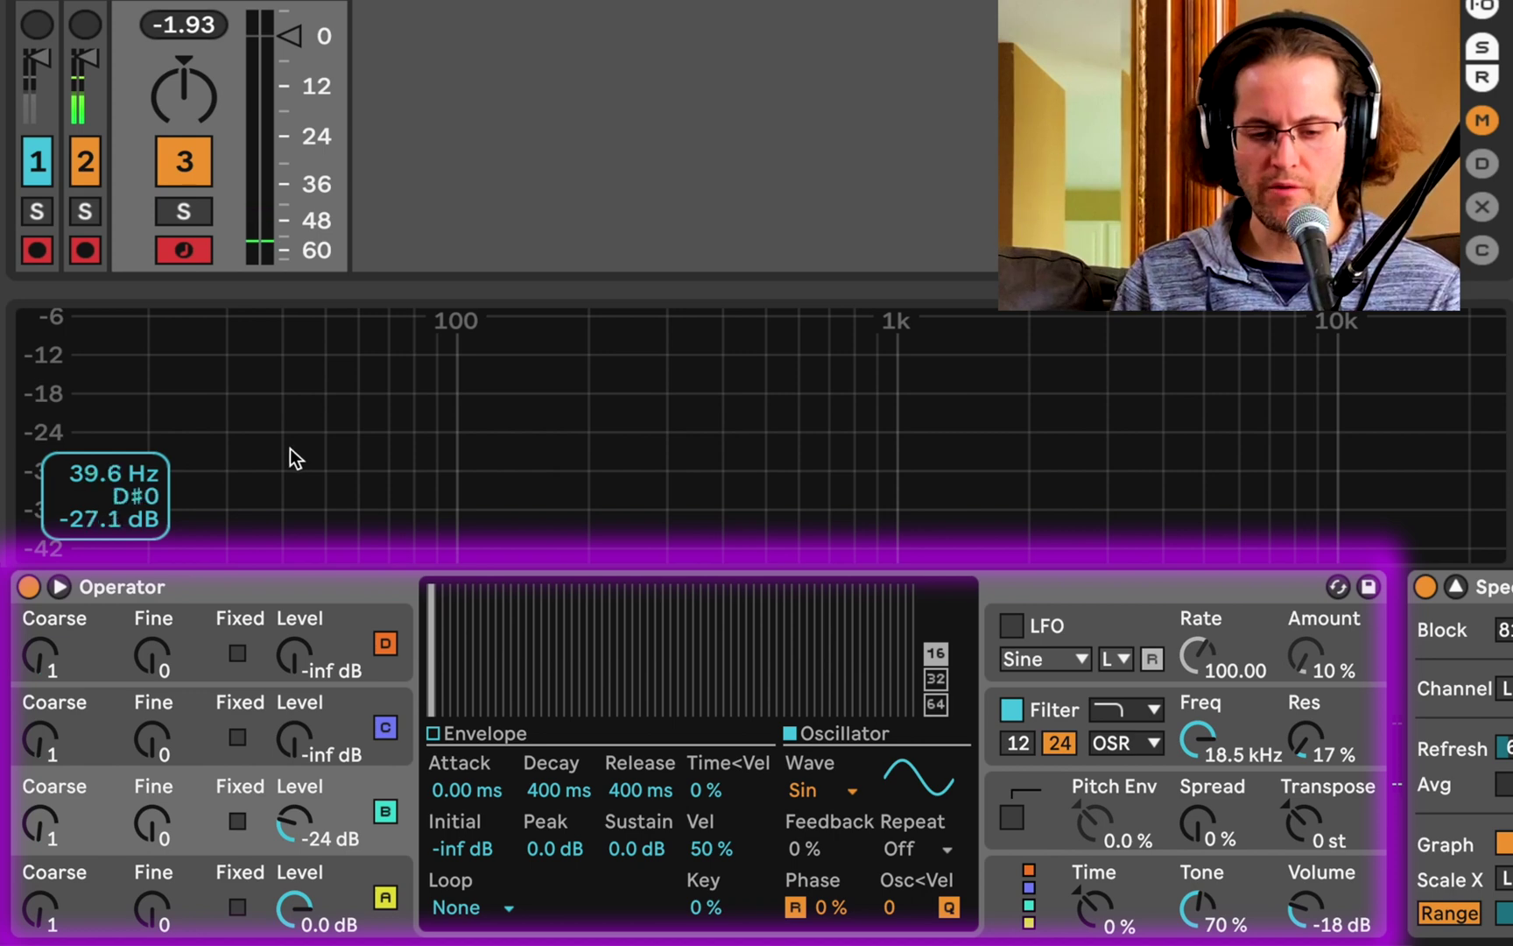
{"action": "left_click", "coordinate": [338, 872]}
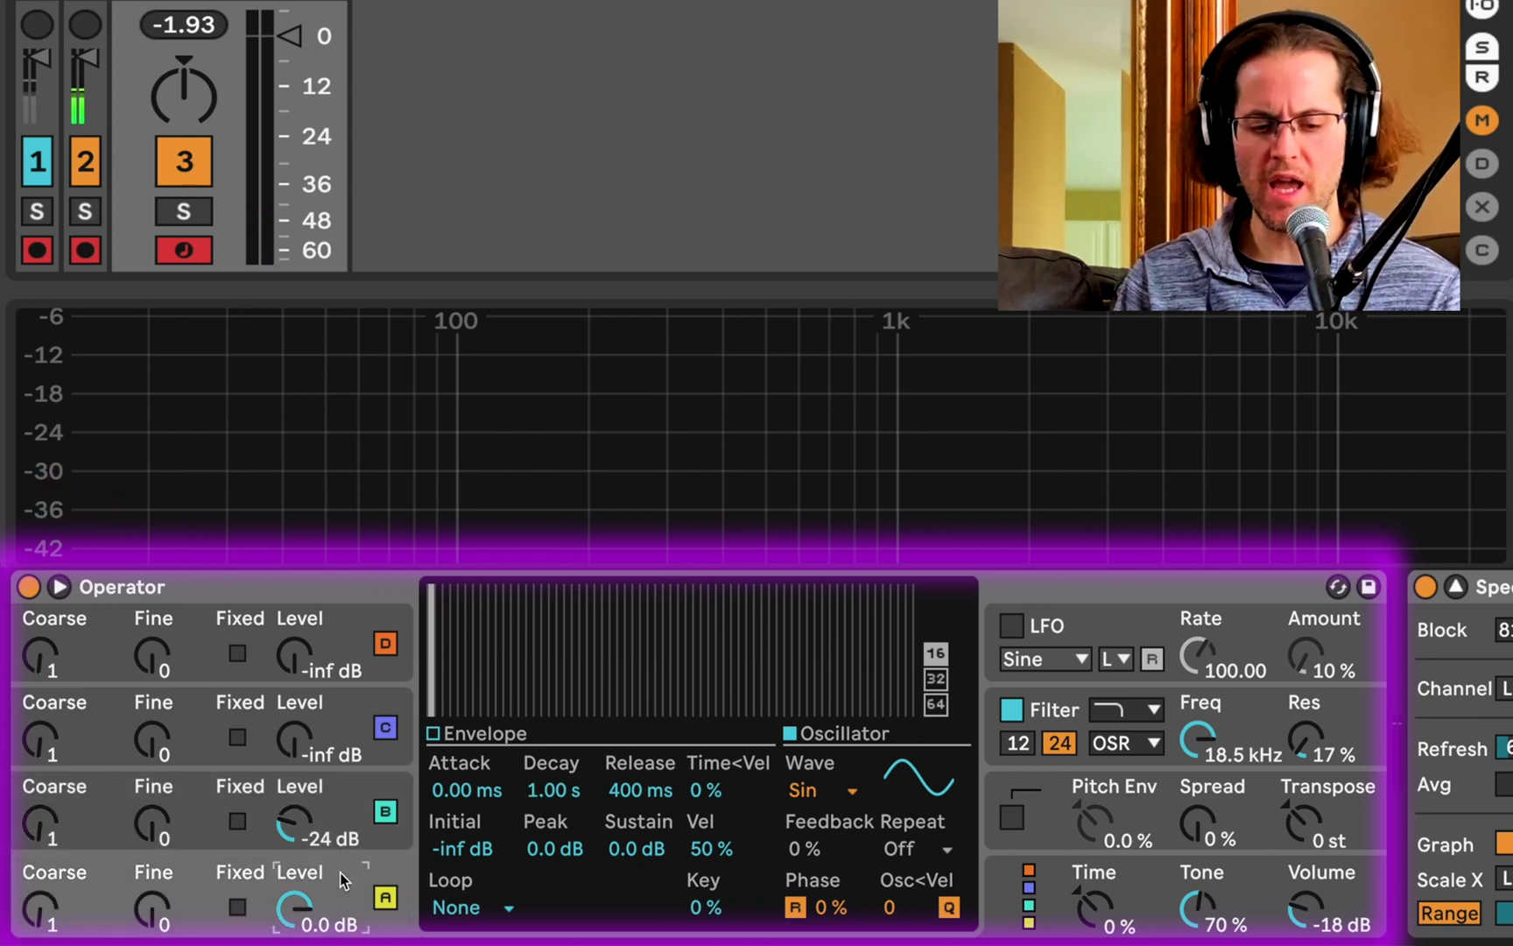
{"action": "left_click", "coordinate": [464, 739]}
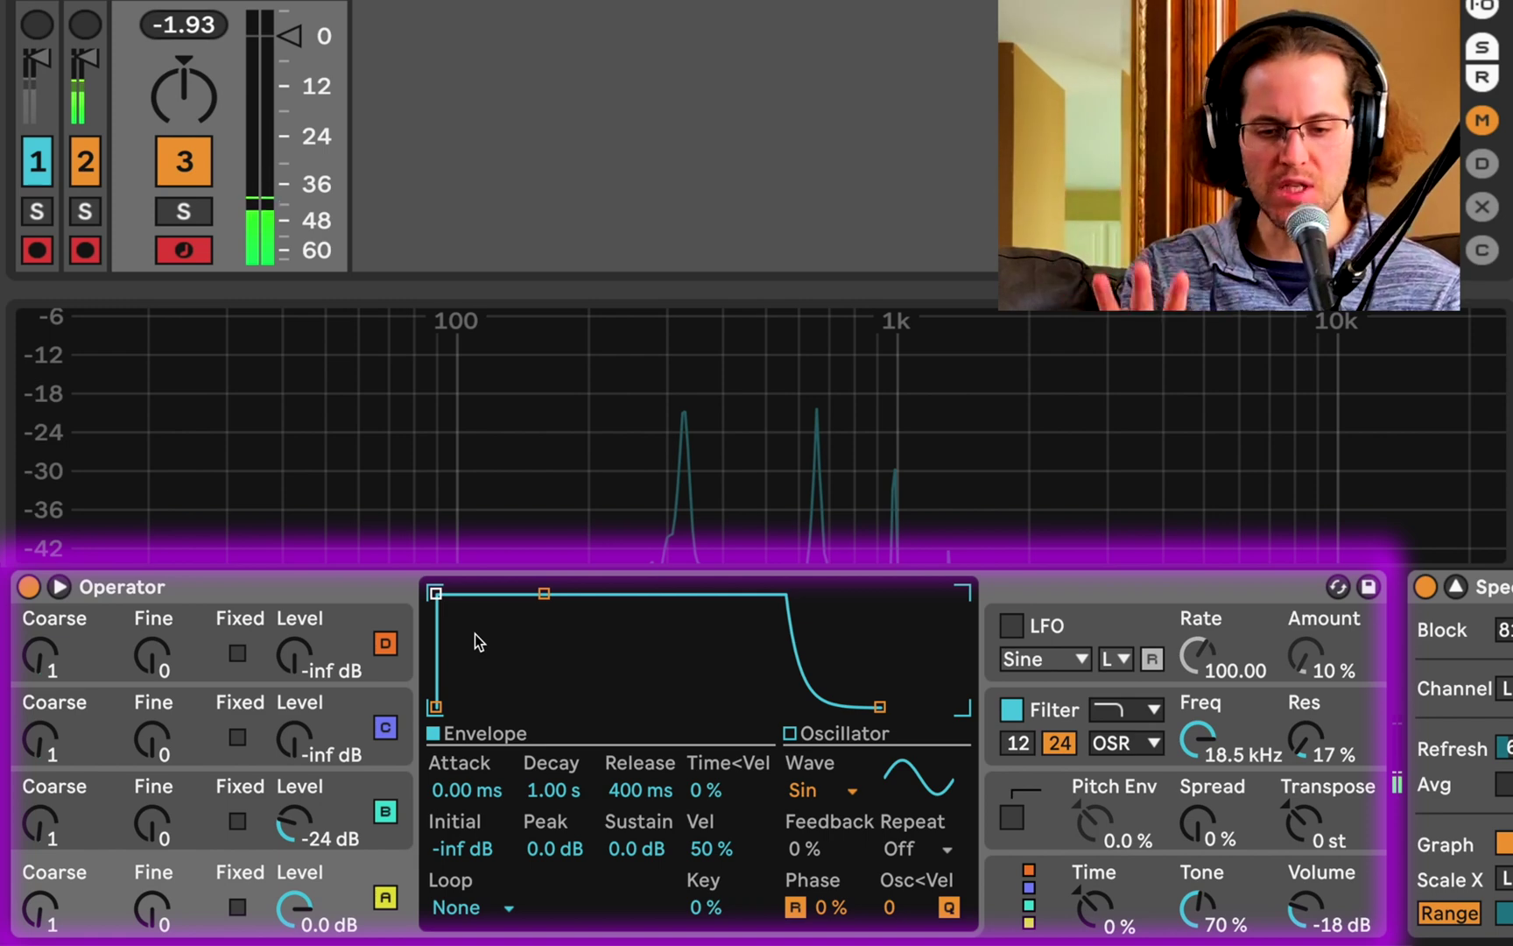
Give operator A a 1.16 s decay and 5.89 s release, then select operator B
{"action": "left_click_drag", "start_coordinate": [544, 594], "coordinate": [547, 594]}
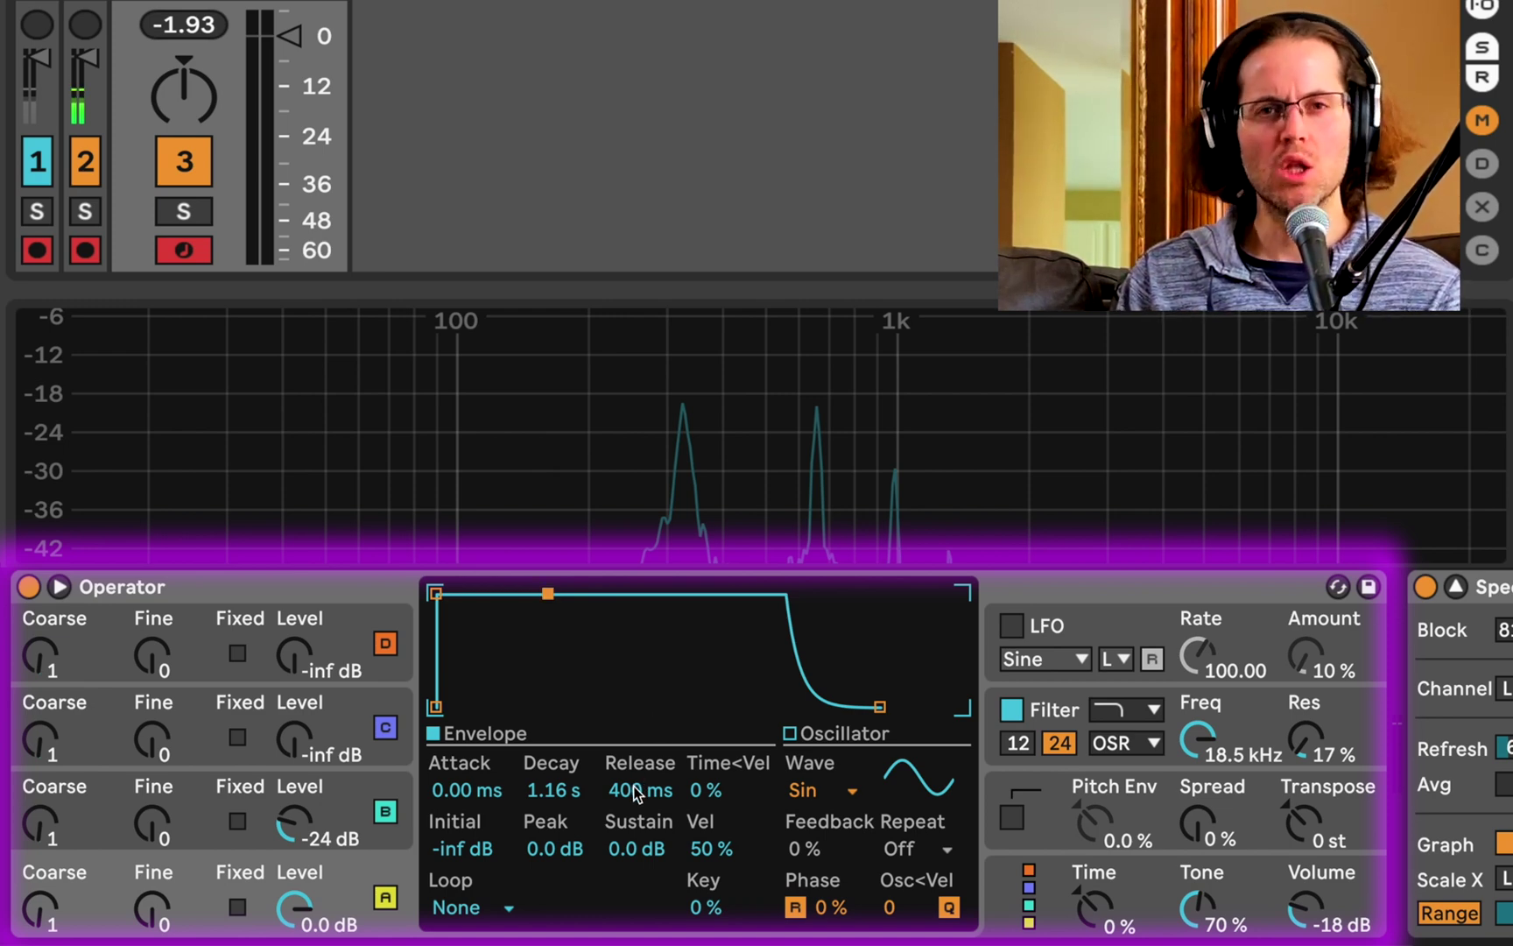
{"action": "mouse_move", "coordinate": [636, 792]}
{"action": "left_mouse_down"}
{"action": "mouse_move", "coordinate": [637, 757]}
{"action": "mouse_move", "coordinate": [637, 793]}
{"action": "left_mouse_up"}
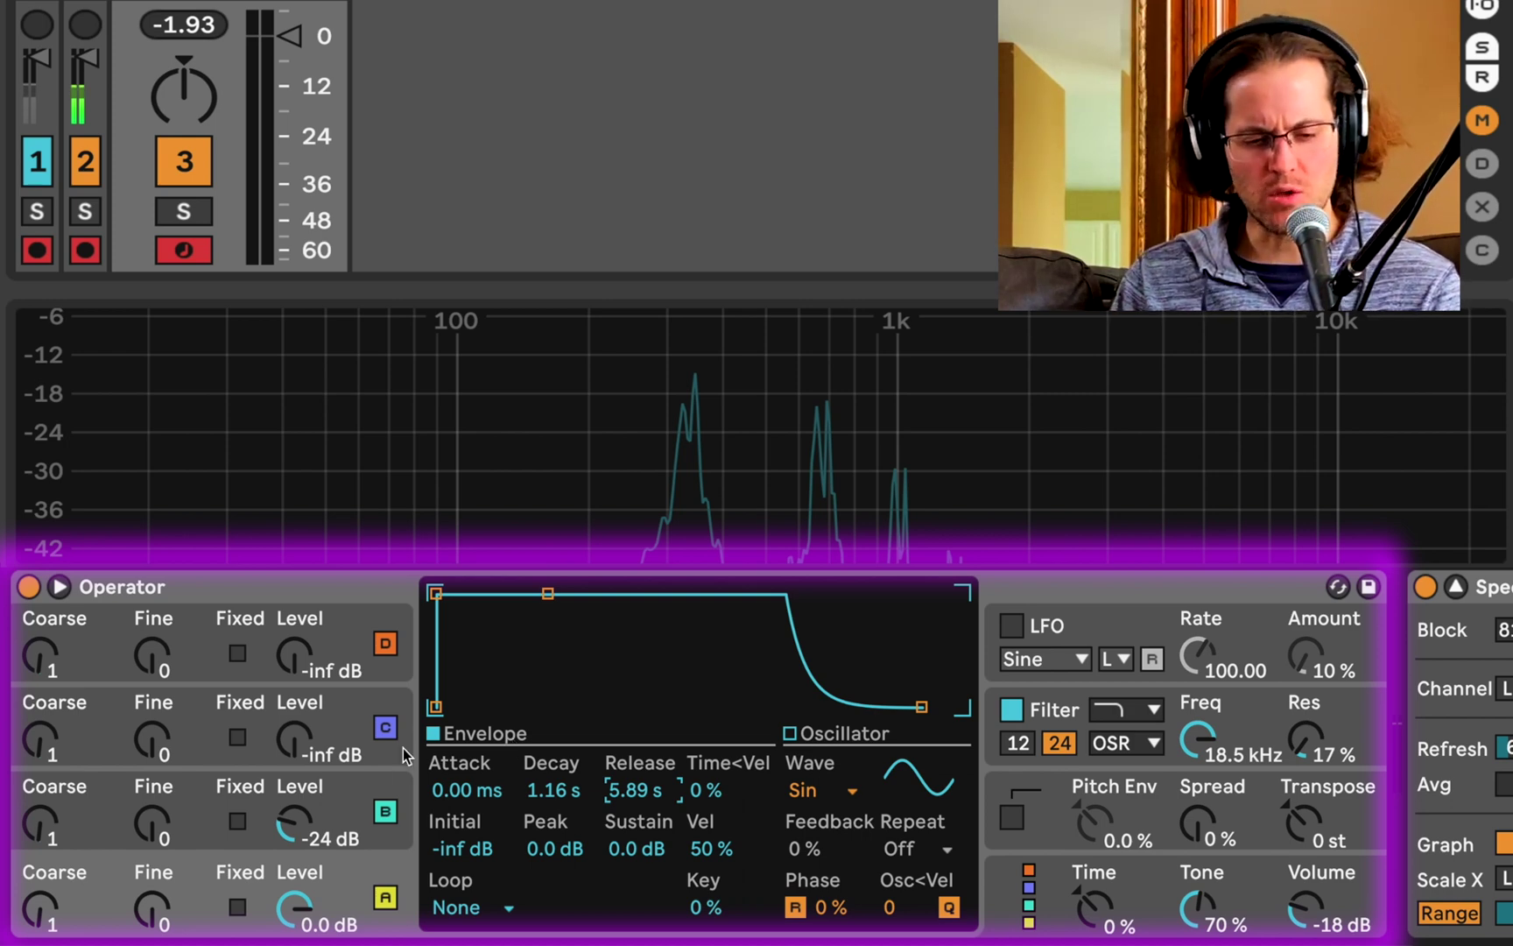
{"action": "left_click", "coordinate": [331, 796]}
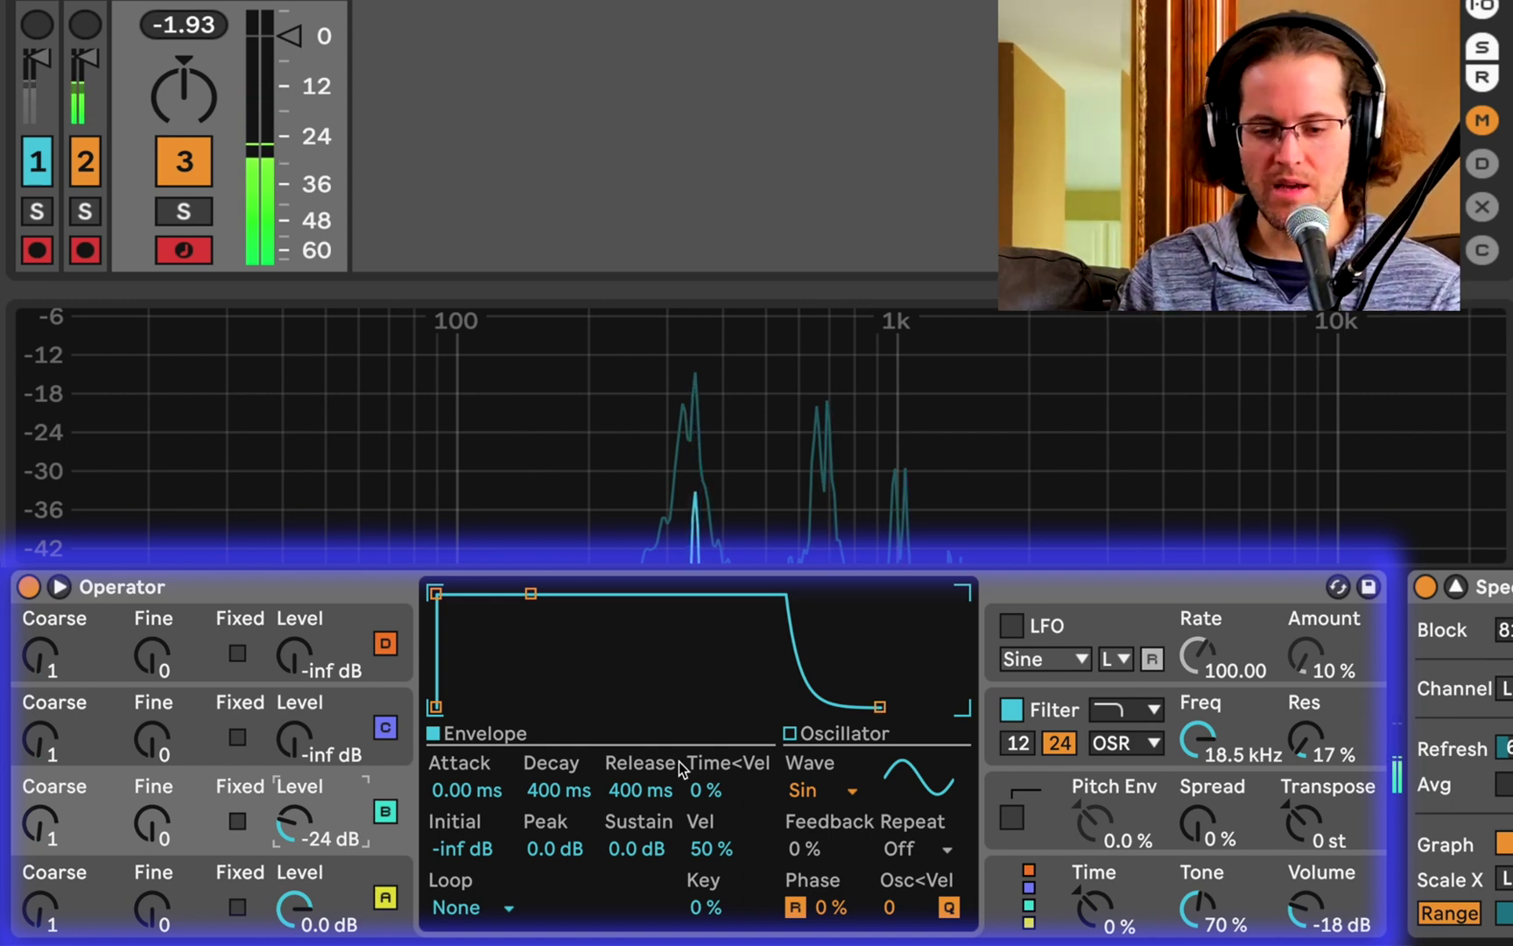
Set operator B's release to 16.5 s and Operator's Volume to -22 dB
{"action": "mouse_move", "coordinate": [652, 784]}
{"action": "left_mouse_down"}
{"action": "mouse_move", "coordinate": [653, 726]}
{"action": "mouse_move", "coordinate": [652, 780]}
{"action": "left_mouse_up"}
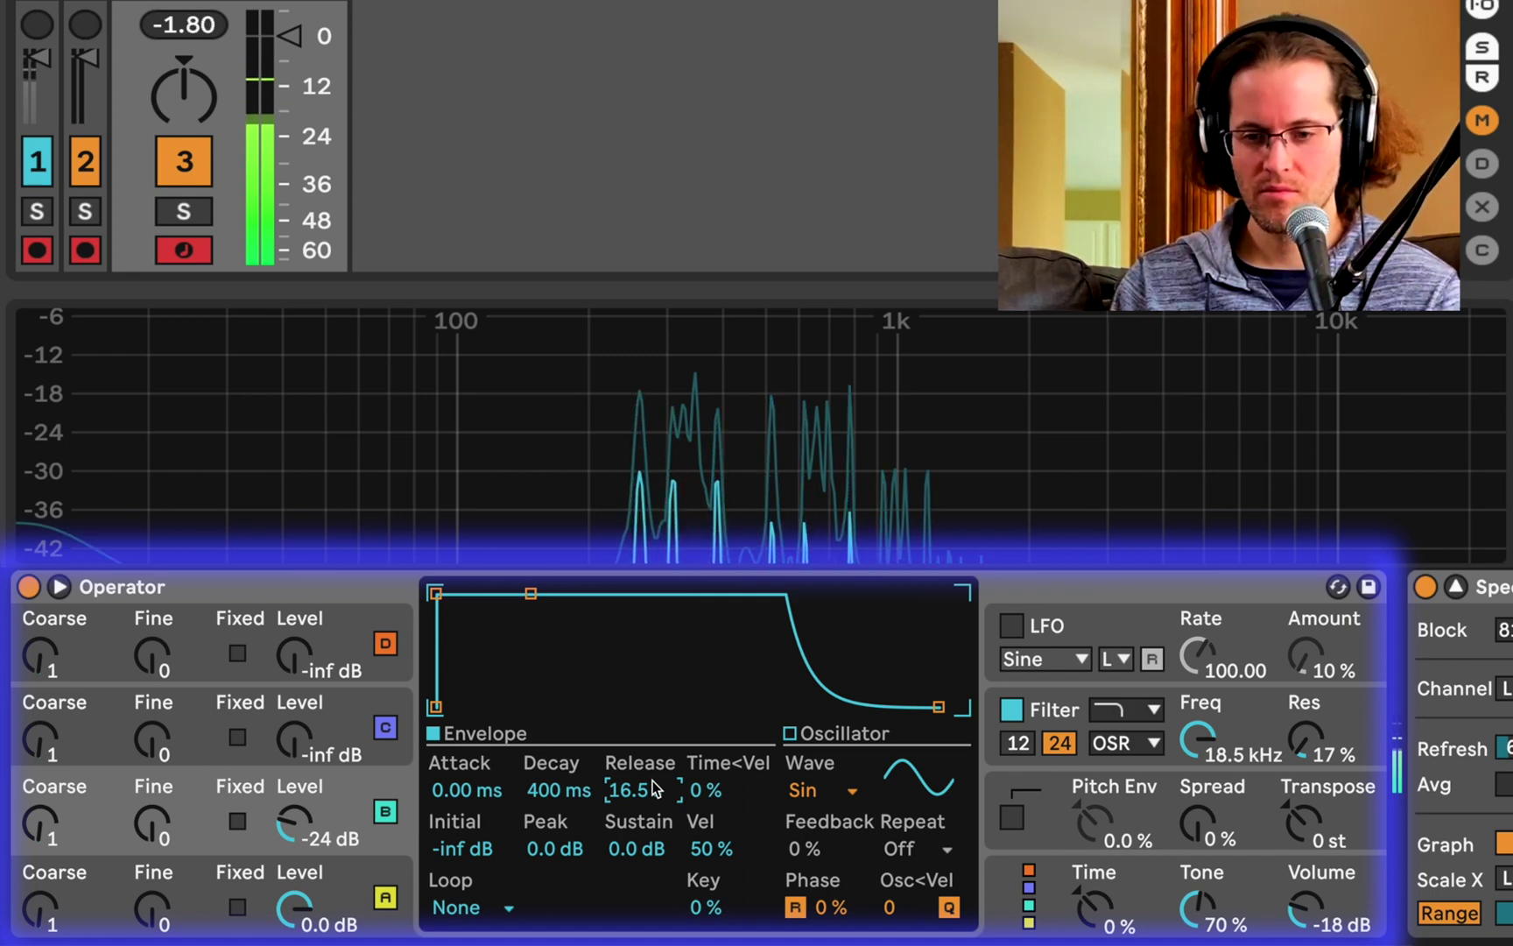
{"action": "left_click_drag", "start_coordinate": [1305, 915], "coordinate": [1305, 926]}
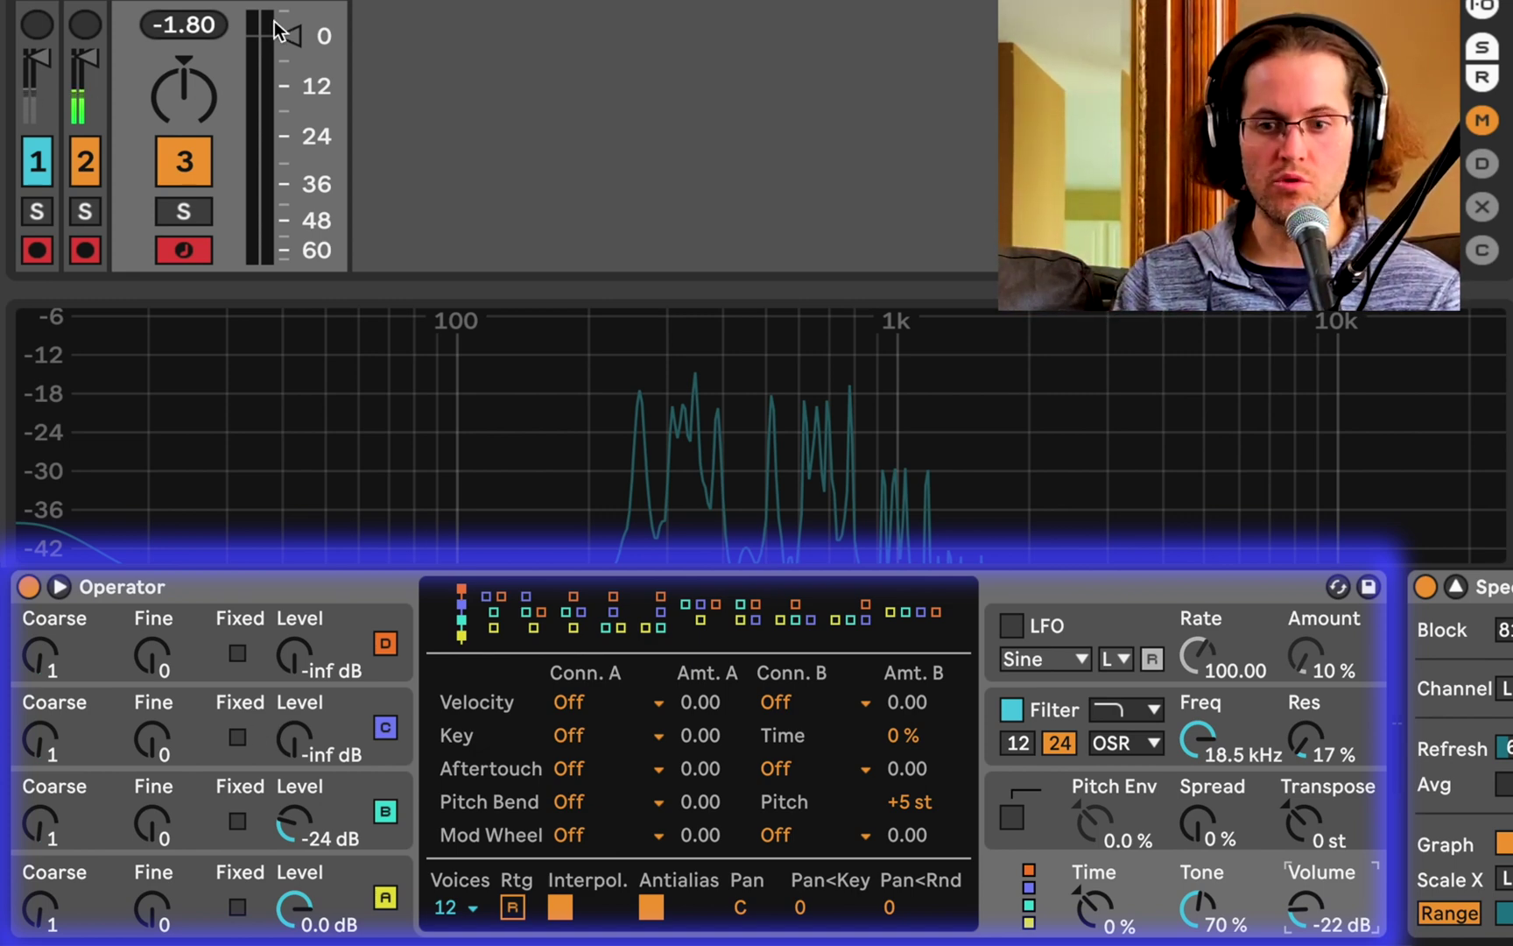
Turn track 3's volume down to -3.16 and bring operator B's envelope back
{"action": "left_click_drag", "start_coordinate": [210, 26], "coordinate": [210, 131]}
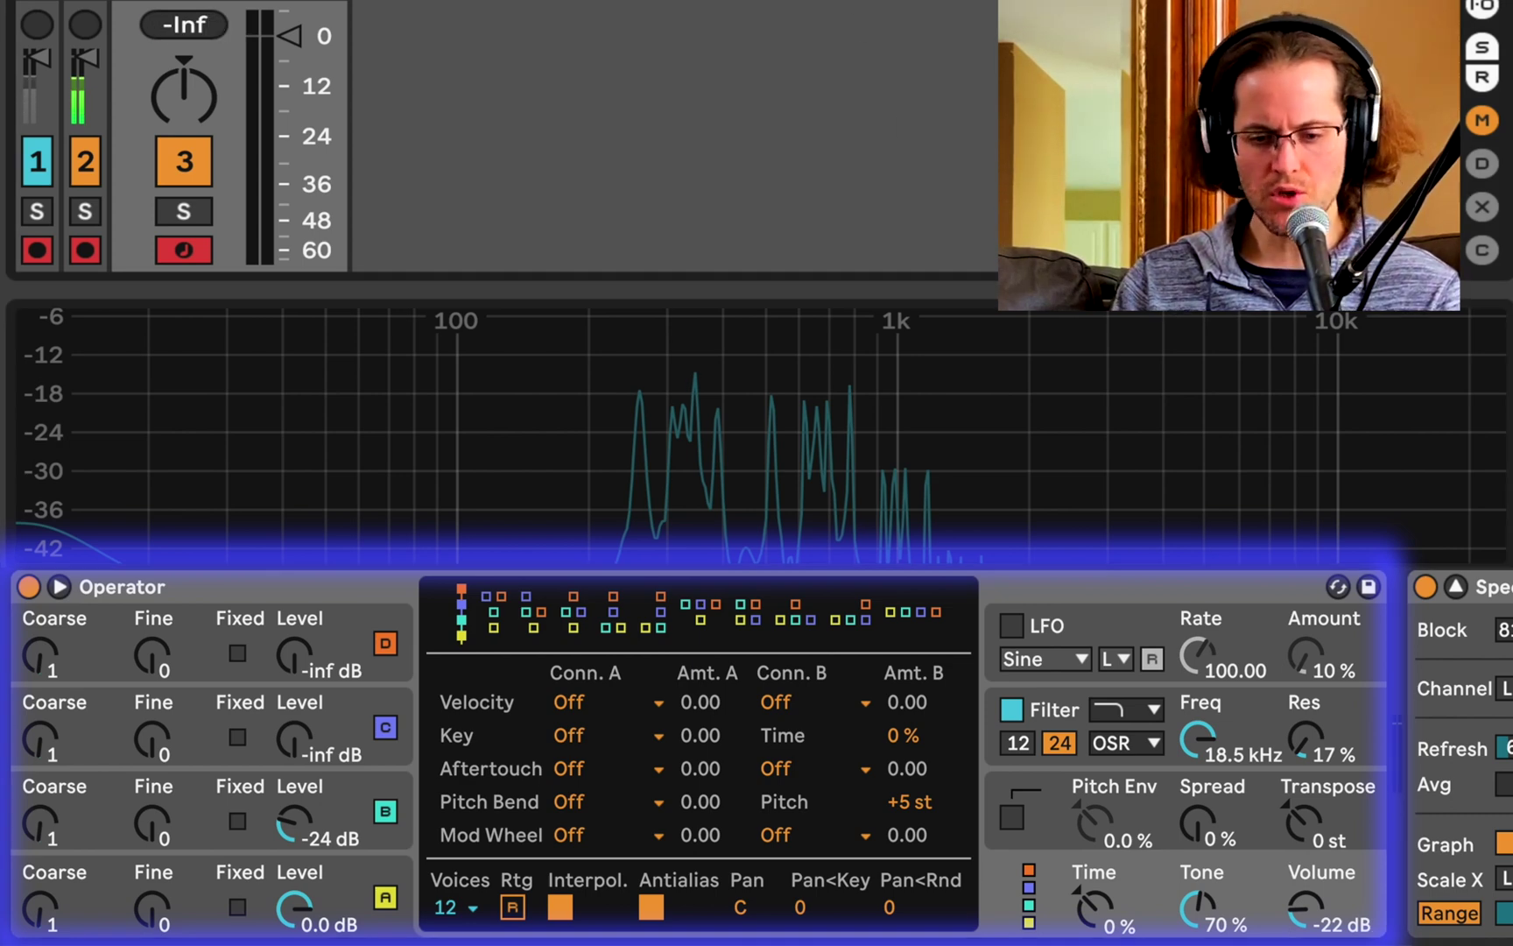
{"action": "left_click", "coordinate": [315, 799]}
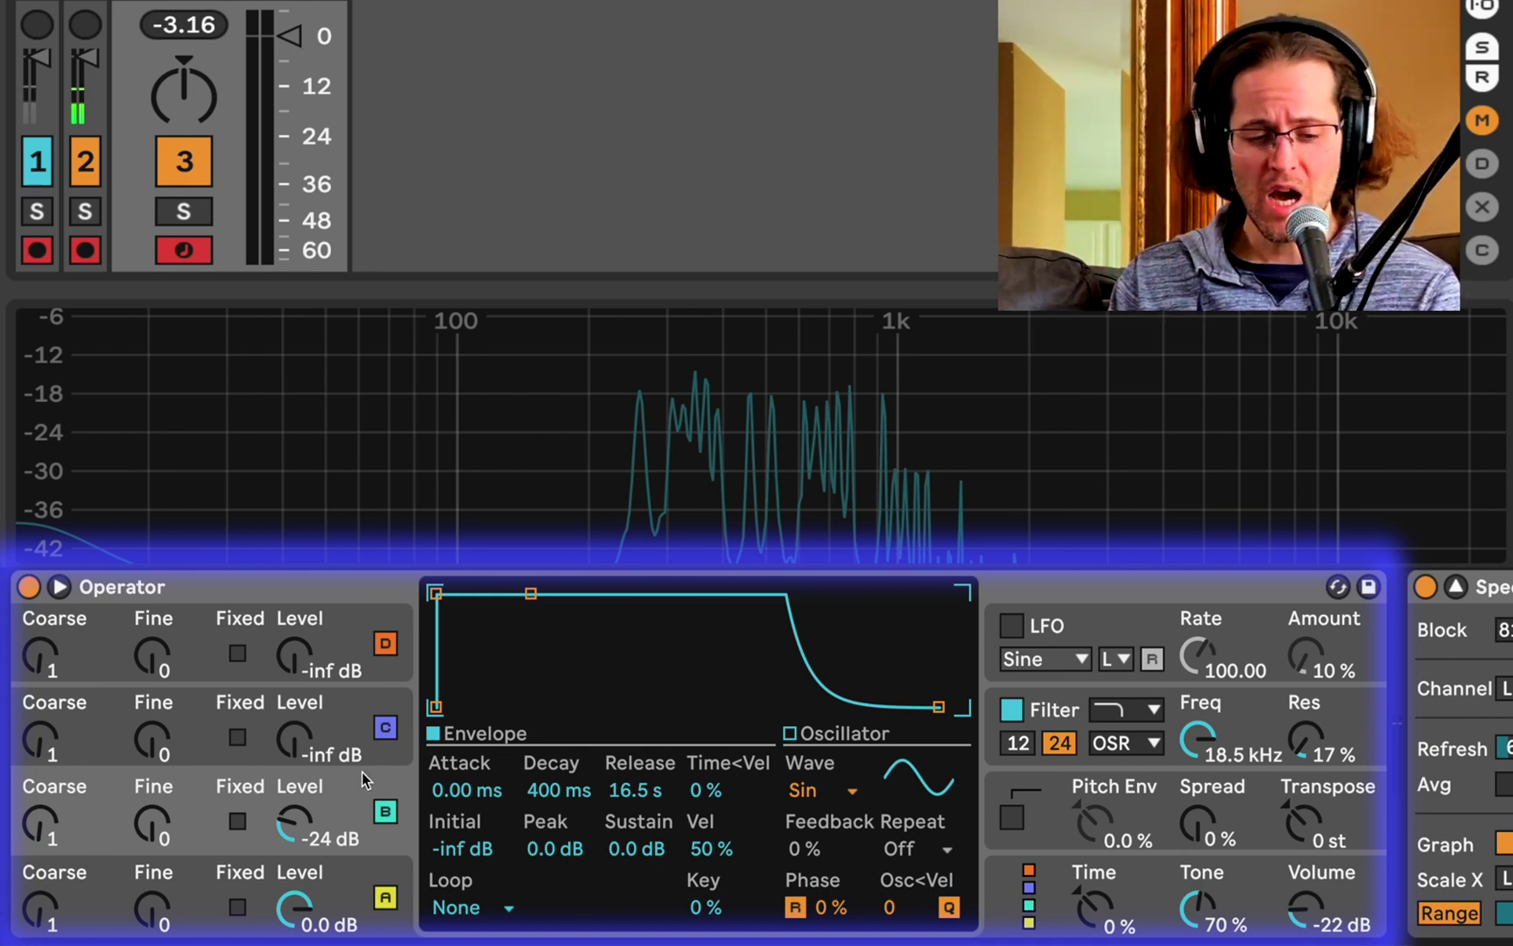
Set operator B's attack to 1.84 s, level -22 dB, decay 4.32 s and sustain -4.1 dB
{"action": "left_click_drag", "start_coordinate": [445, 776], "coordinate": [445, 683]}
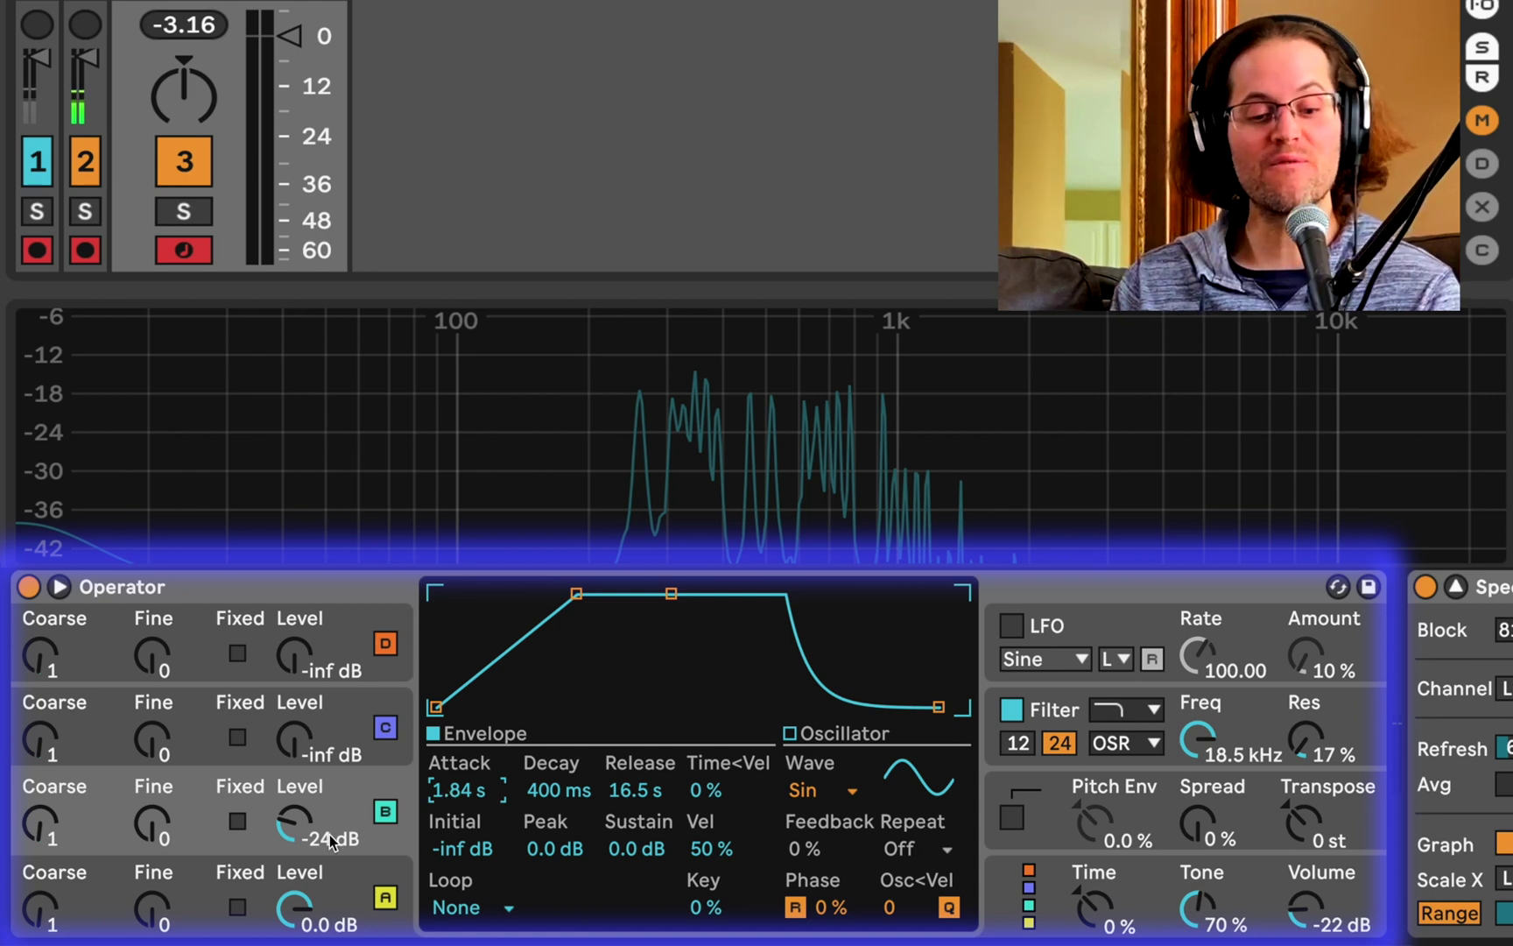
{"action": "mouse_move", "coordinate": [304, 830]}
{"action": "left_mouse_down"}
{"action": "mouse_move", "coordinate": [305, 871]}
{"action": "mouse_move", "coordinate": [305, 828]}
{"action": "left_mouse_up"}
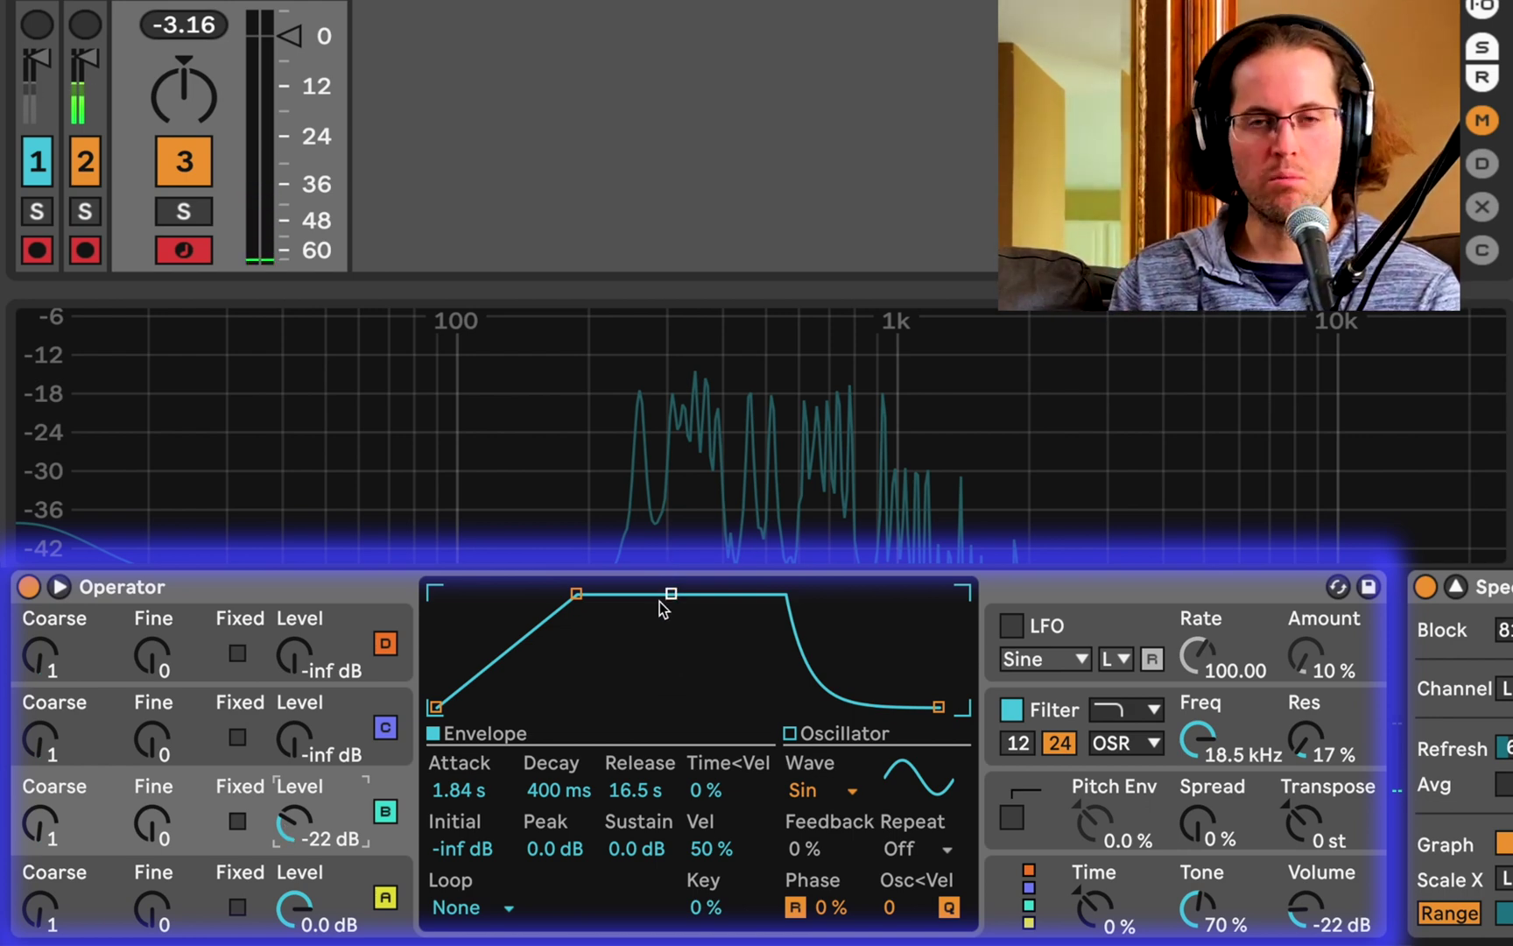
{"action": "left_click_drag", "start_coordinate": [671, 594], "coordinate": [715, 605]}
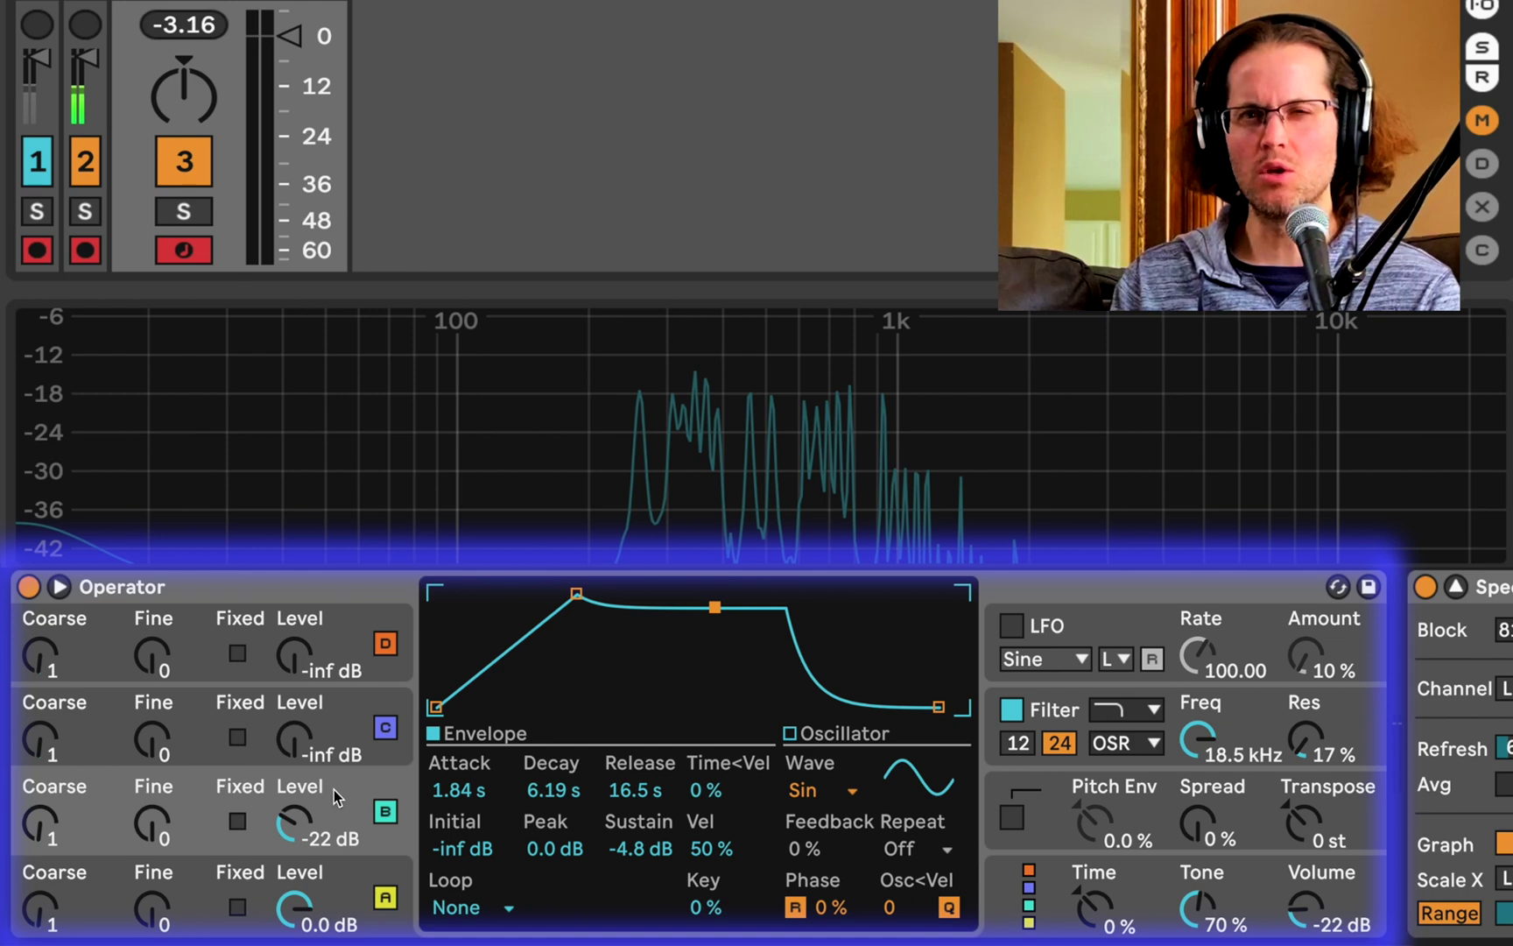
Turn operator B's Level knob up to -6.0 dB
{"action": "left_click_drag", "start_coordinate": [334, 791], "coordinate": [334, 754]}
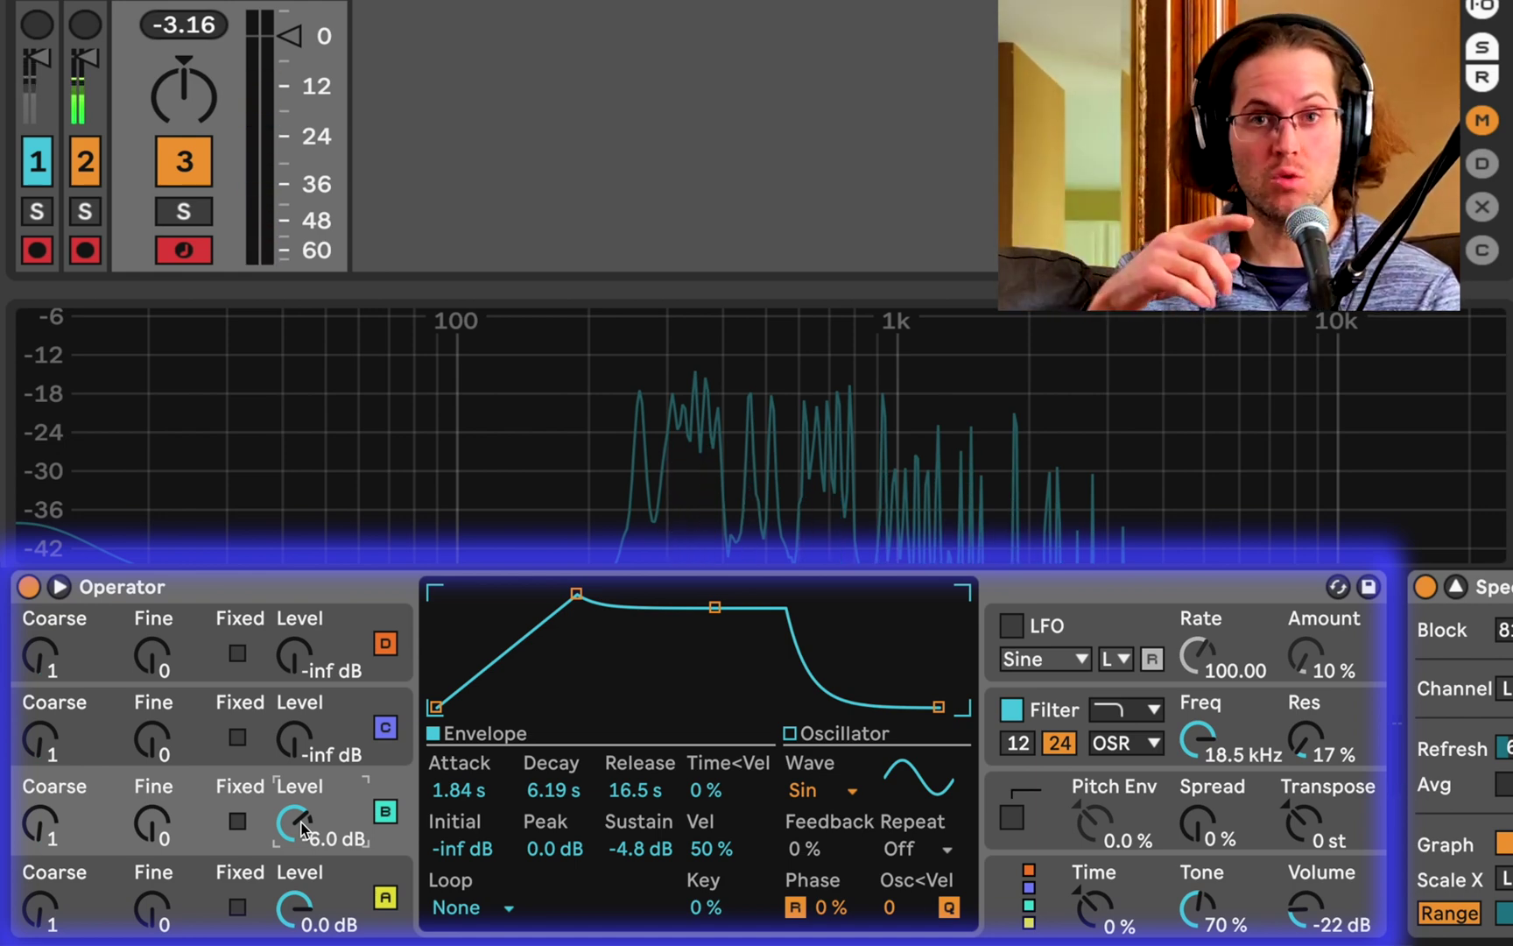
Sweep the filter cutoff to 825 Hz and back to 18.5 kHz, then lower operator B to -27 dB
{"action": "left_click", "coordinate": [1201, 738]}
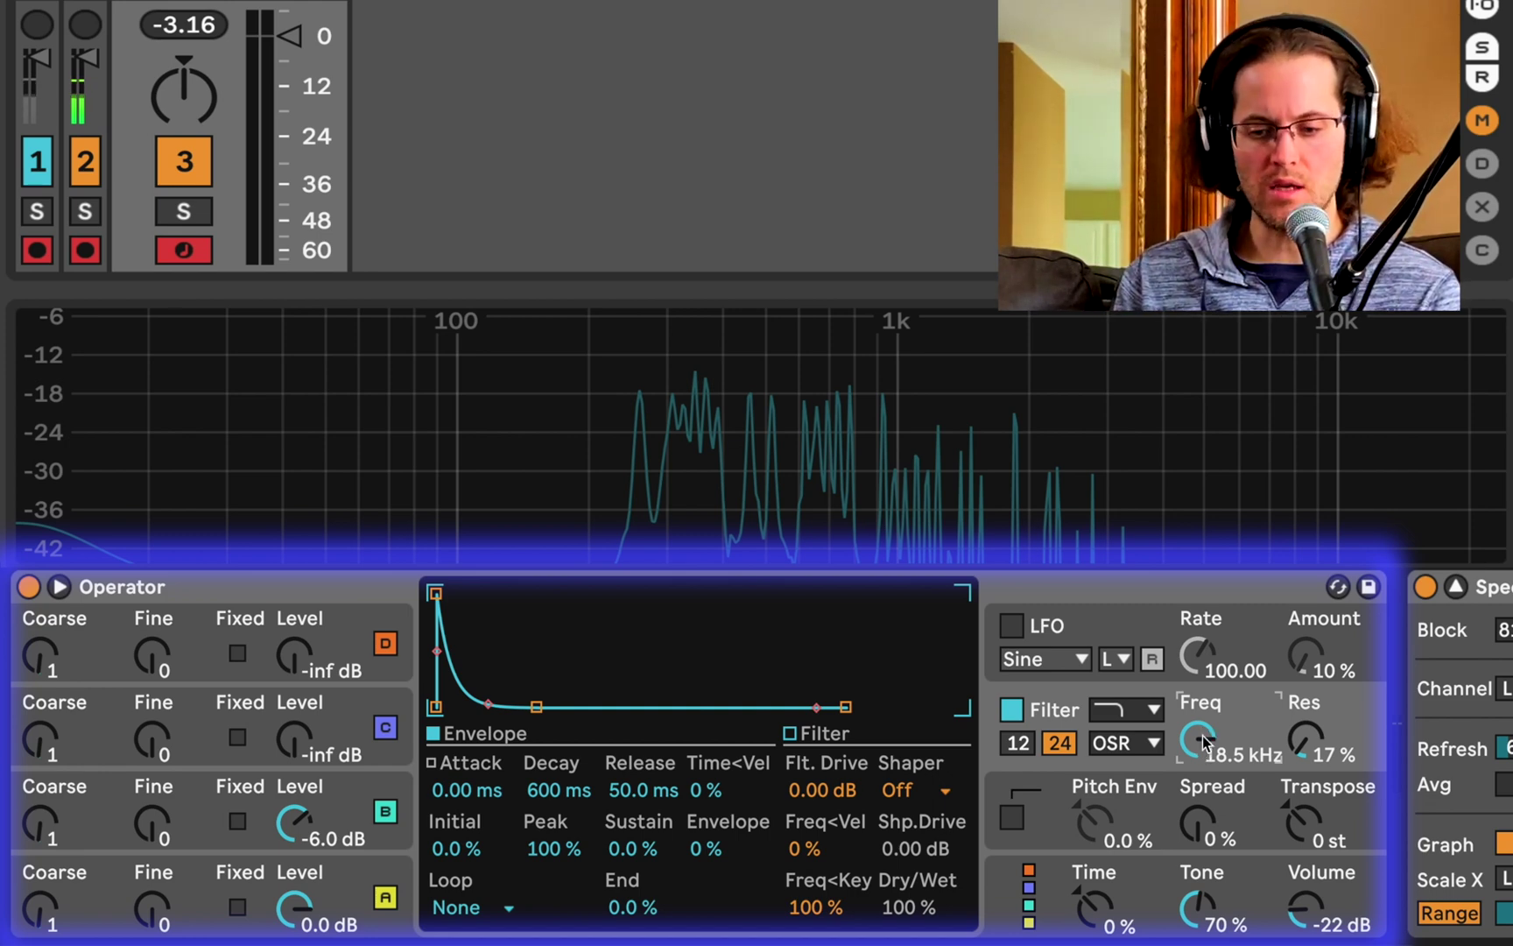
{"action": "left_click_drag", "start_coordinate": [1204, 743], "coordinate": [1204, 825]}
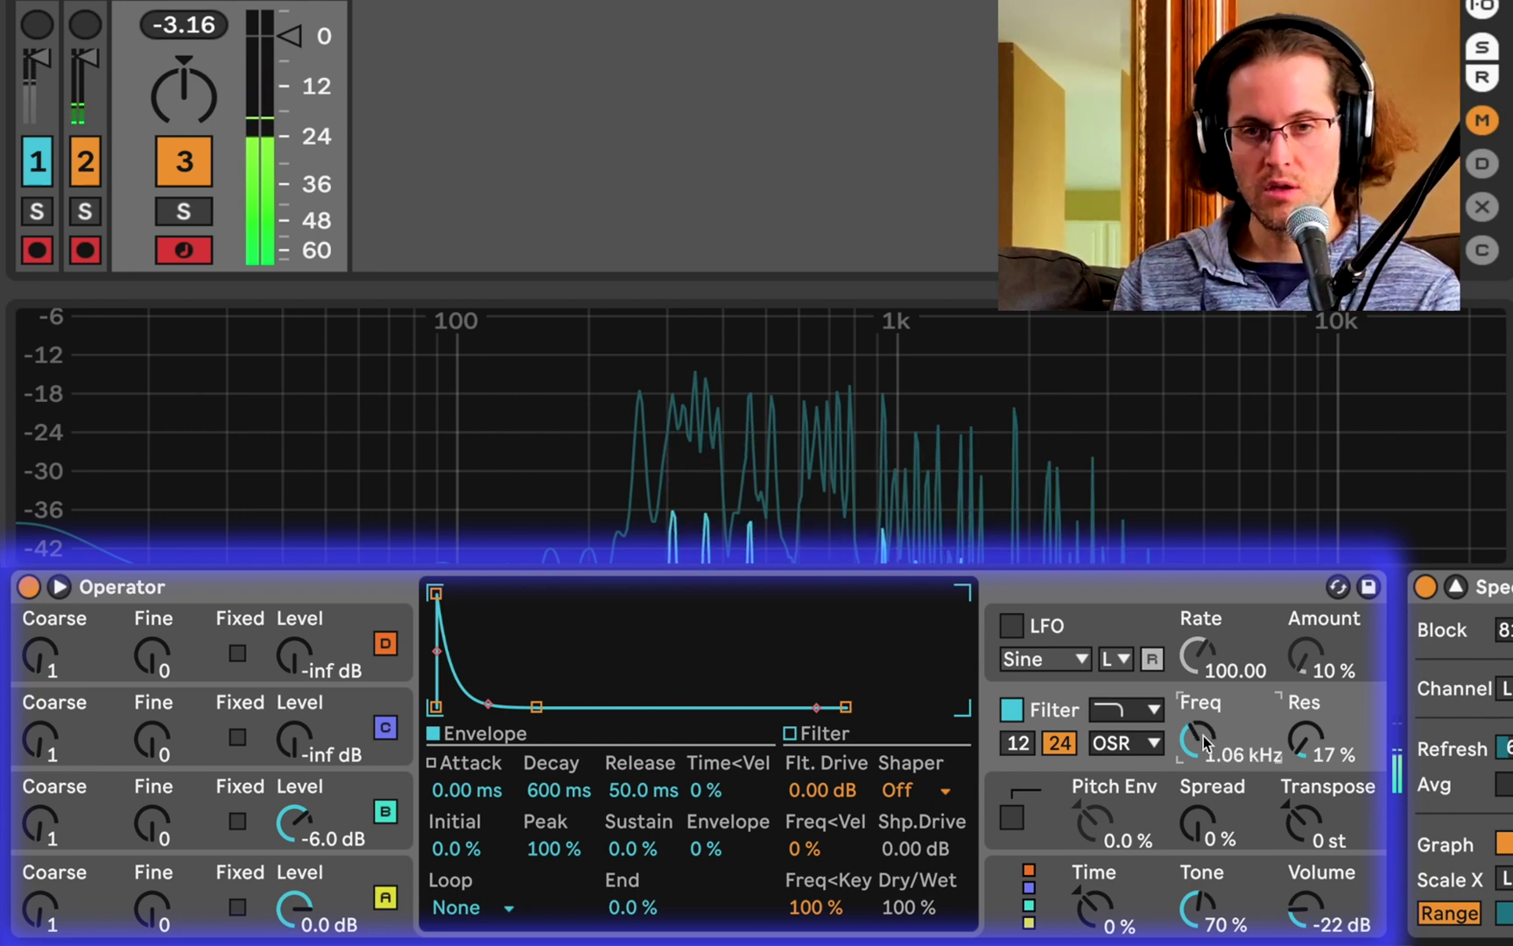
{"action": "mouse_move", "coordinate": [1203, 742]}
{"action": "left_mouse_down"}
{"action": "mouse_move", "coordinate": [1203, 755]}
{"action": "mouse_move", "coordinate": [1199, 742]}
{"action": "left_mouse_up"}
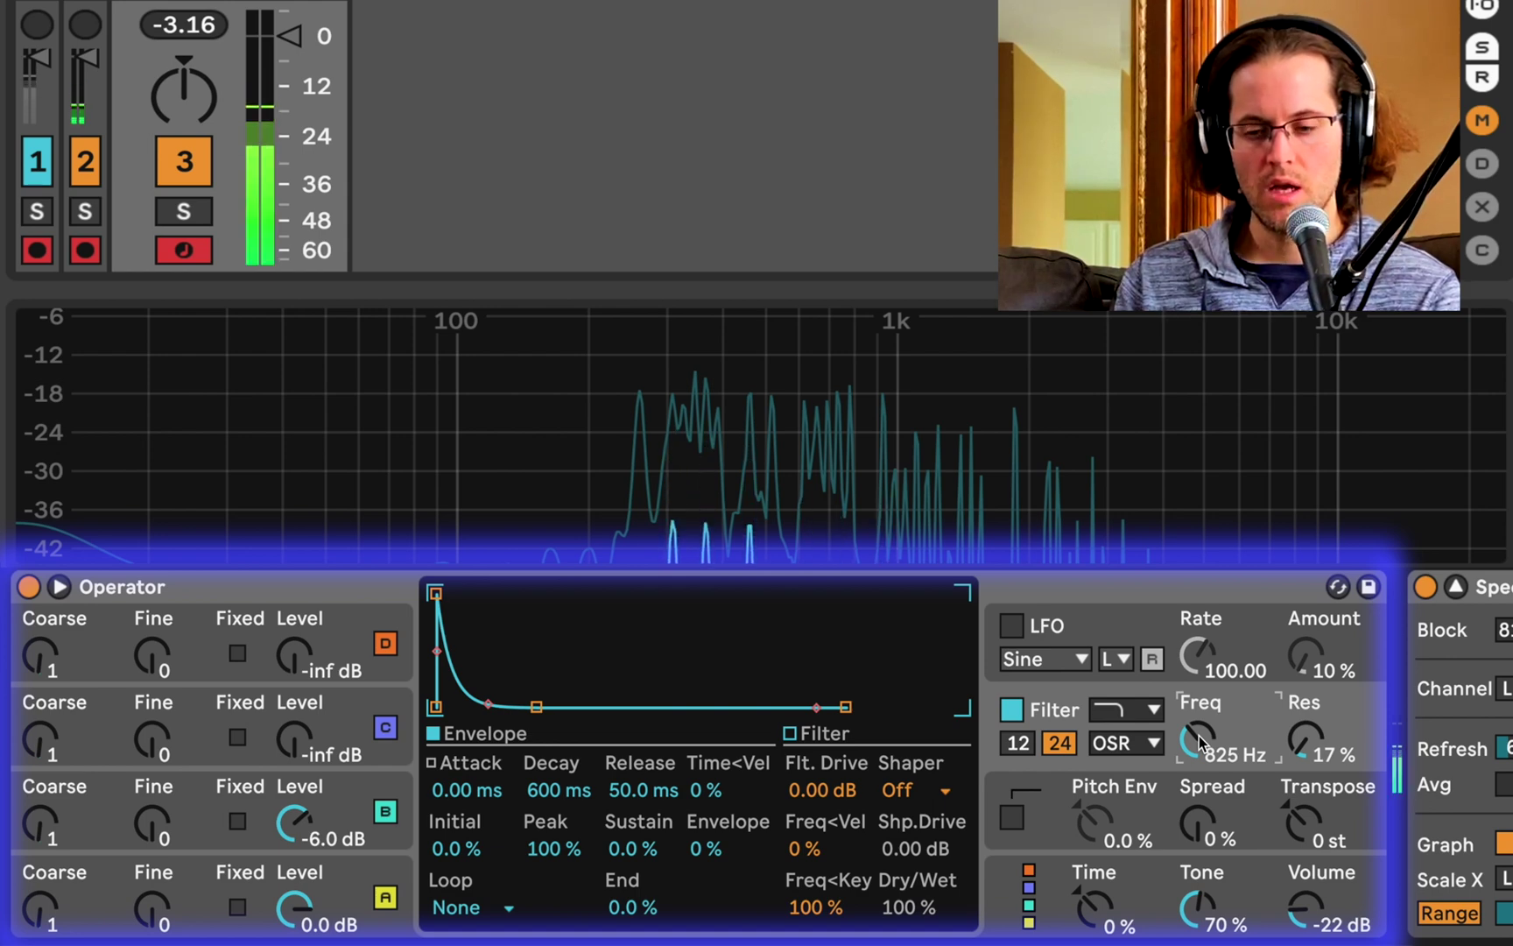
{"action": "left_click_drag", "start_coordinate": [1199, 742], "coordinate": [1201, 733]}
{"action": "left_click", "coordinate": [312, 783]}
{"action": "left_click_drag", "start_coordinate": [293, 823], "coordinate": [294, 854]}
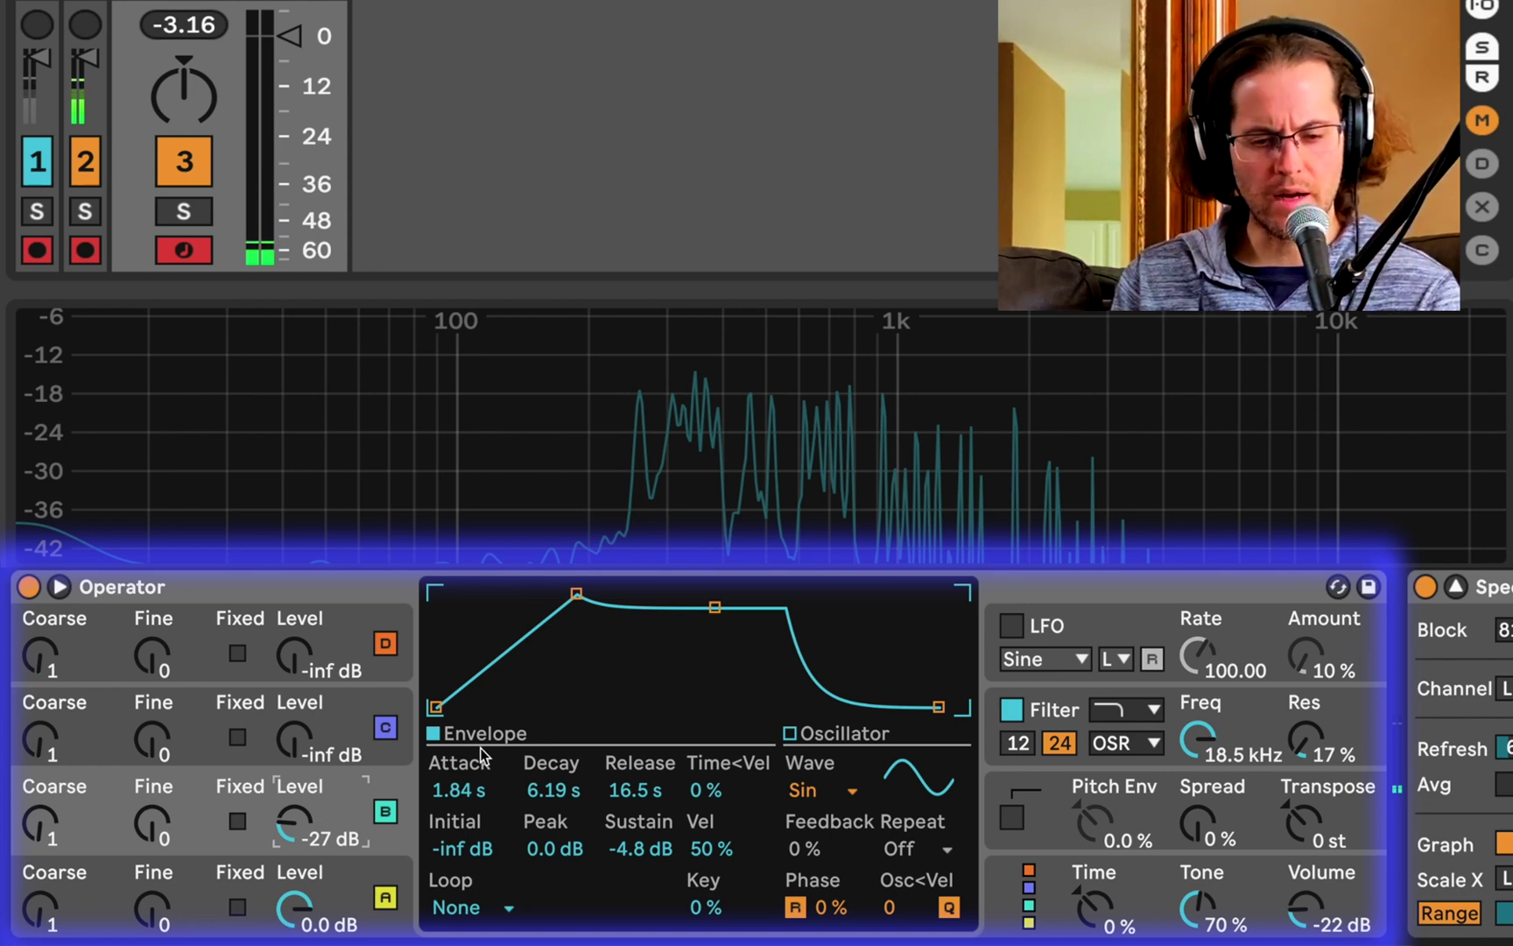
Bring operator C's level up from silence to -19 dB
{"action": "left_click_drag", "start_coordinate": [298, 745], "coordinate": [298, 731]}
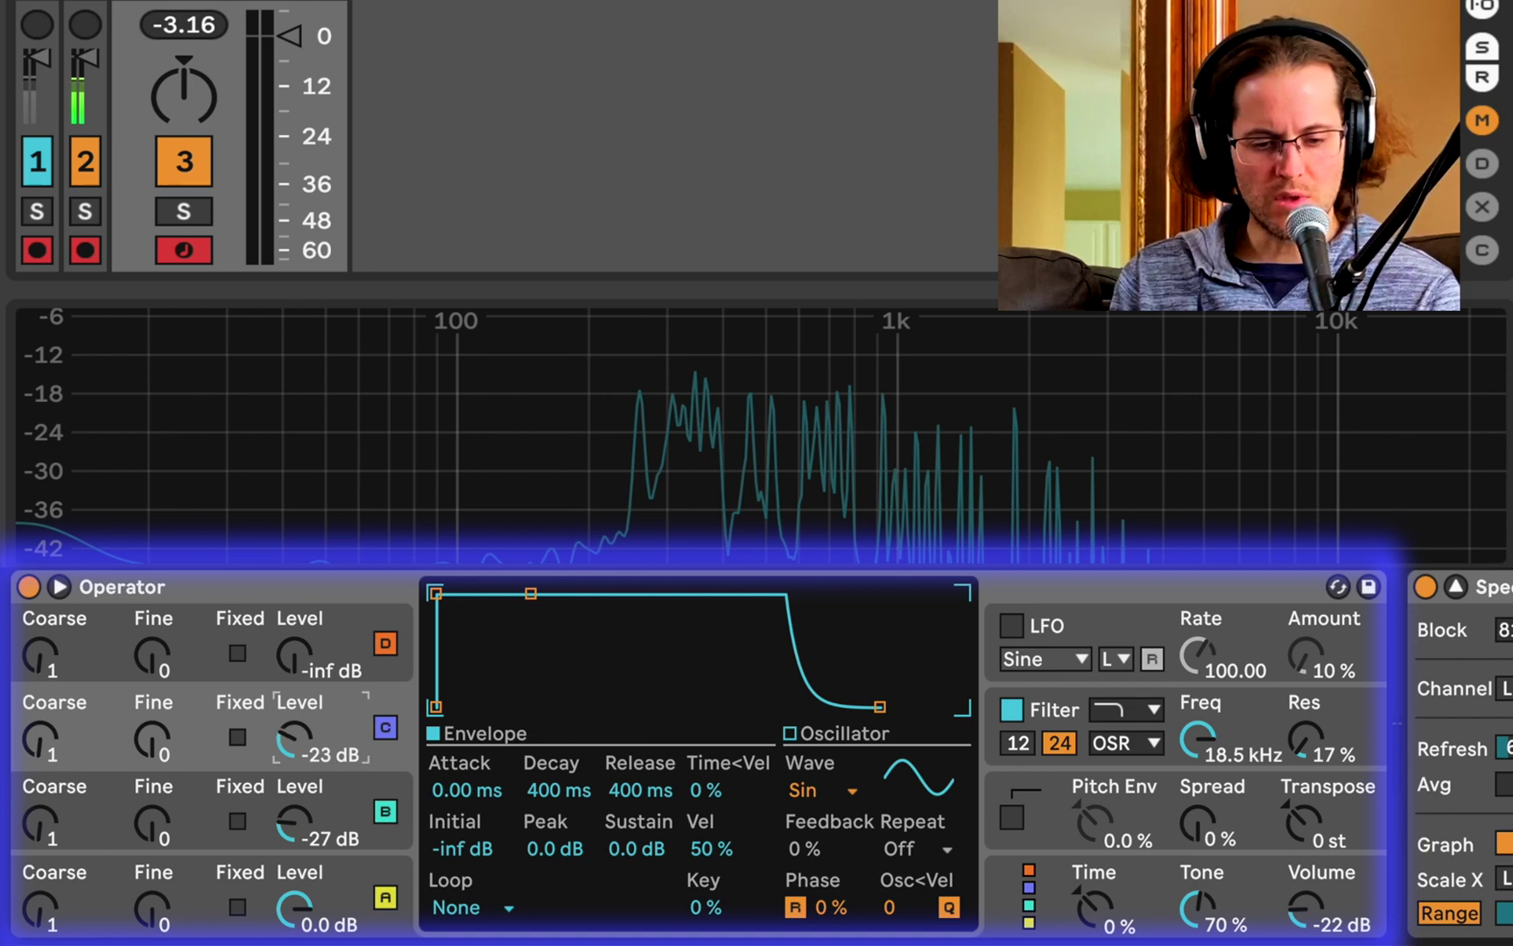
{"action": "left_click_drag", "start_coordinate": [296, 742], "coordinate": [296, 718]}
{"action": "left_click", "coordinate": [351, 796]}
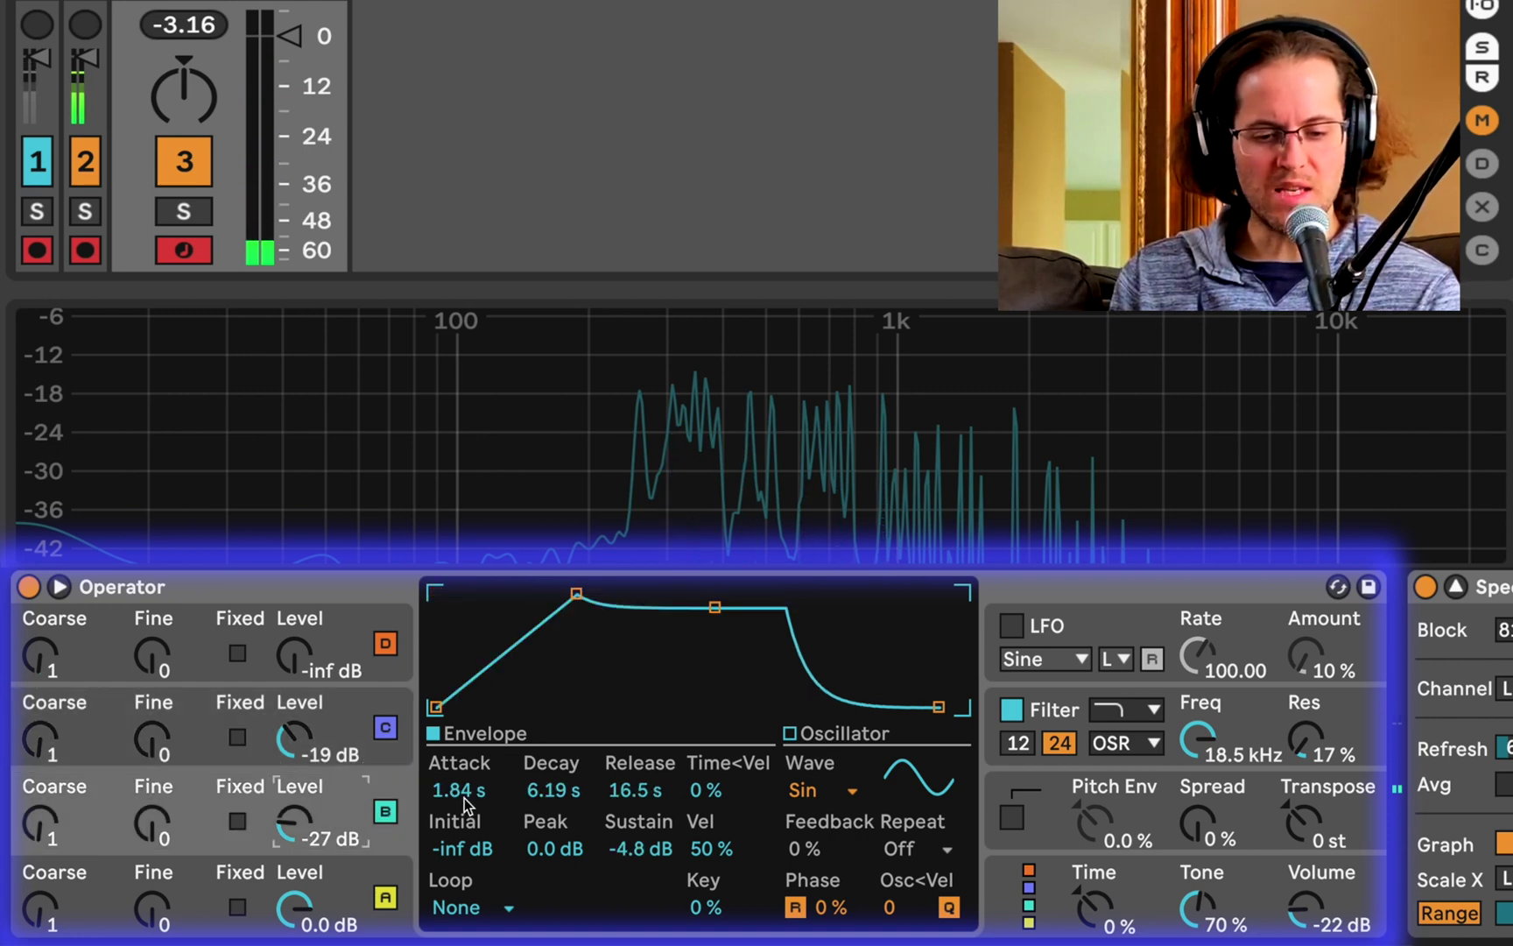
Give operator C an 8.48 s attack, 13.9 s decay and 9.87 s release, then switch it off
{"action": "left_click", "coordinate": [356, 712]}
{"action": "left_click_drag", "start_coordinate": [496, 779], "coordinate": [495, 764]}
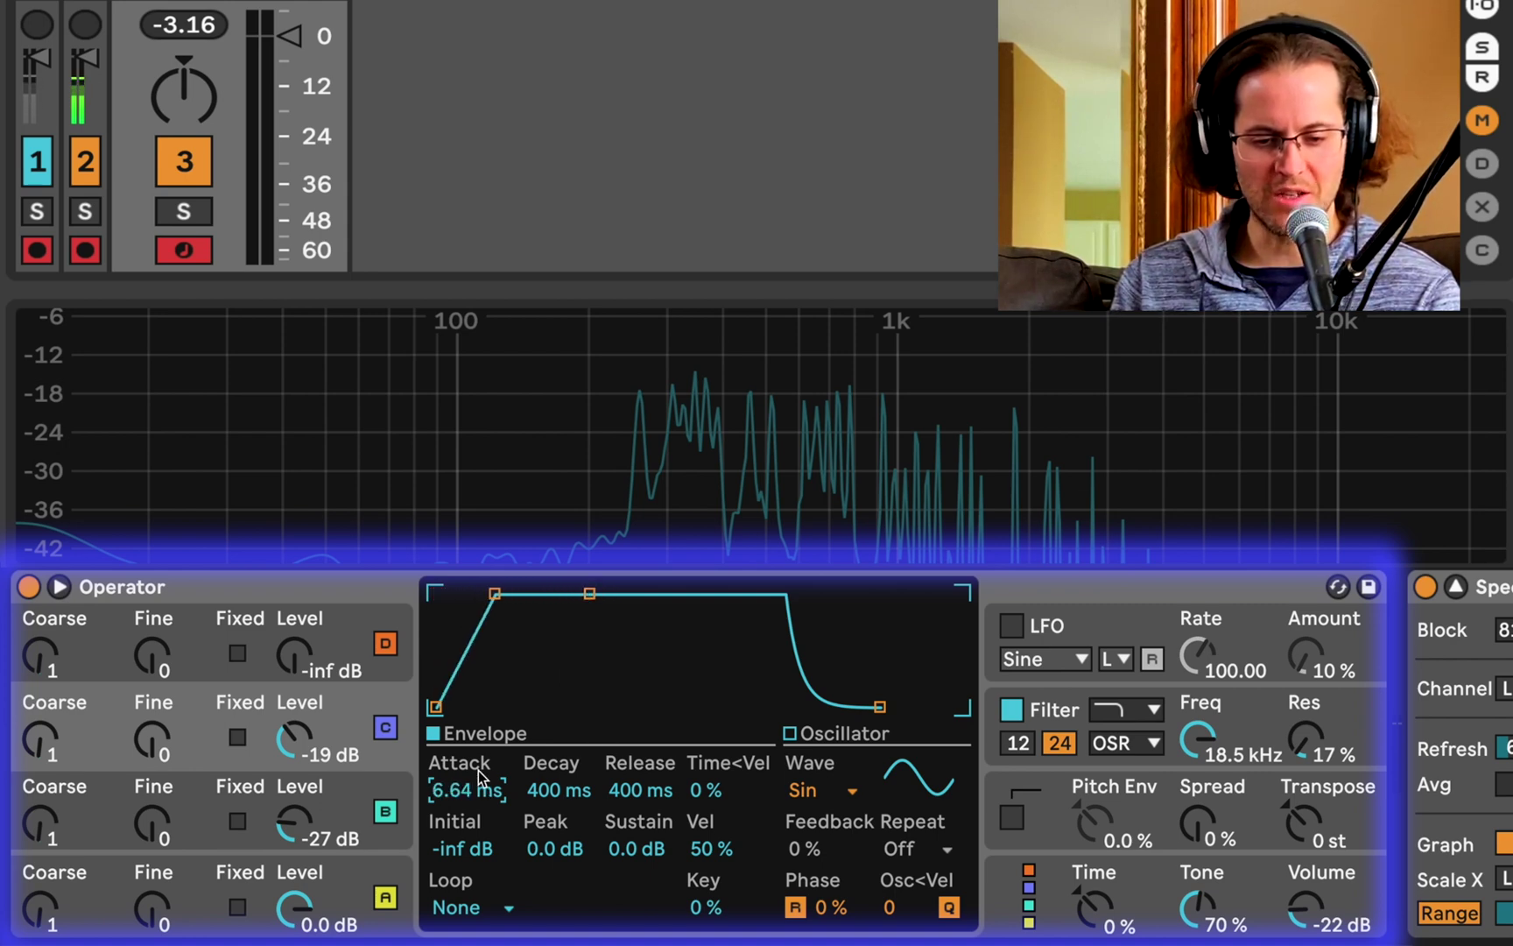
{"action": "left_click_drag", "start_coordinate": [496, 763], "coordinate": [595, 686]}
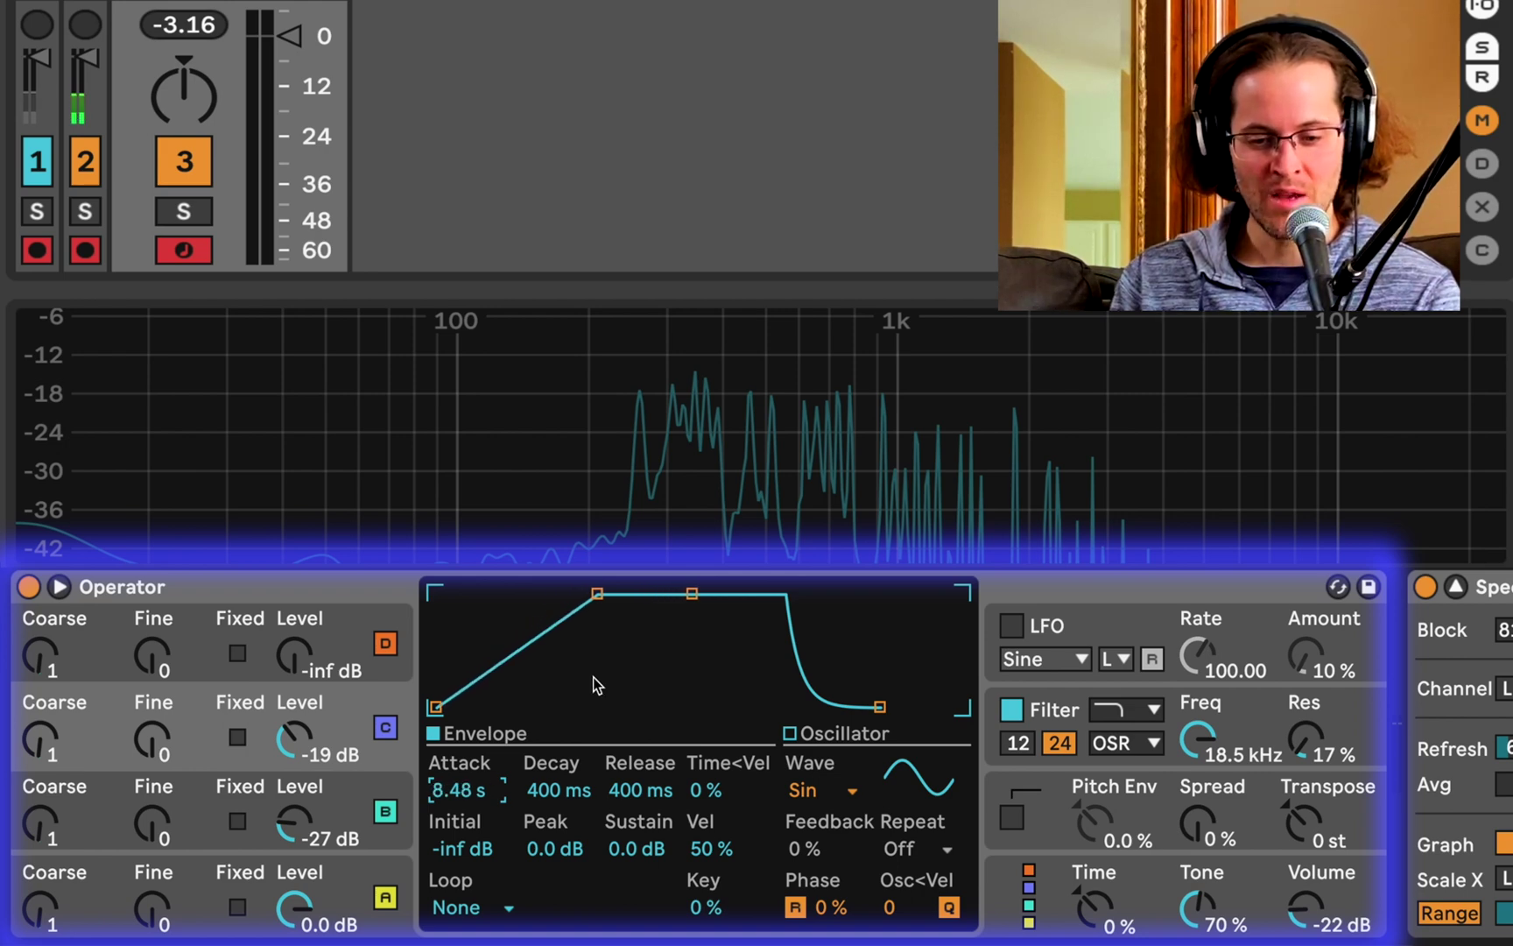
{"action": "left_click_drag", "start_coordinate": [691, 594], "coordinate": [724, 706]}
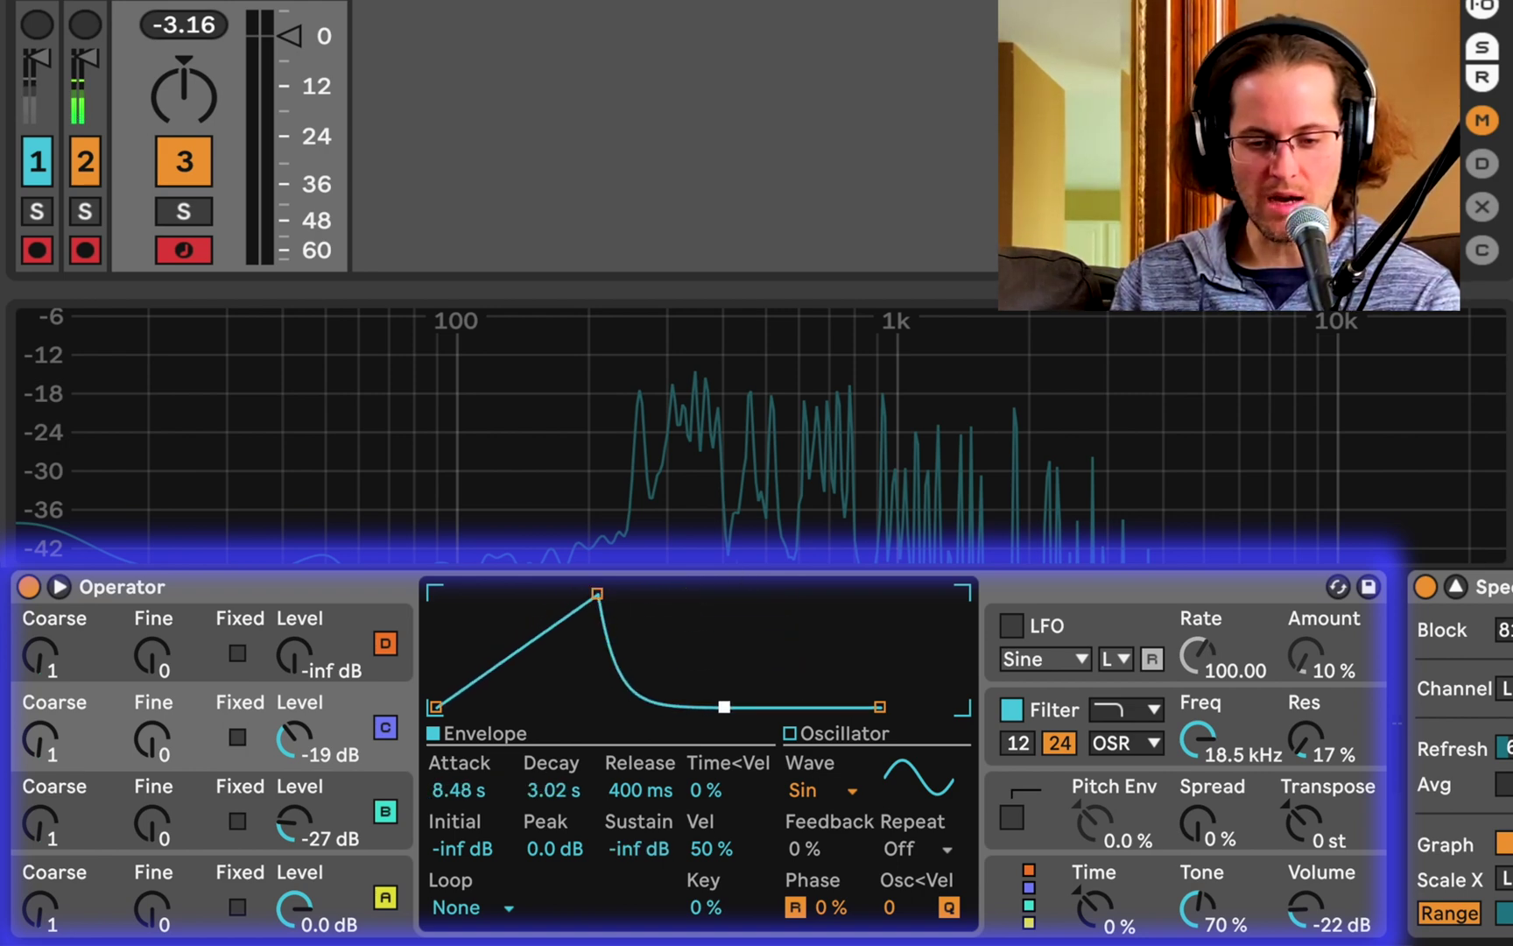
{"action": "left_click_drag", "start_coordinate": [564, 793], "coordinate": [641, 793]}
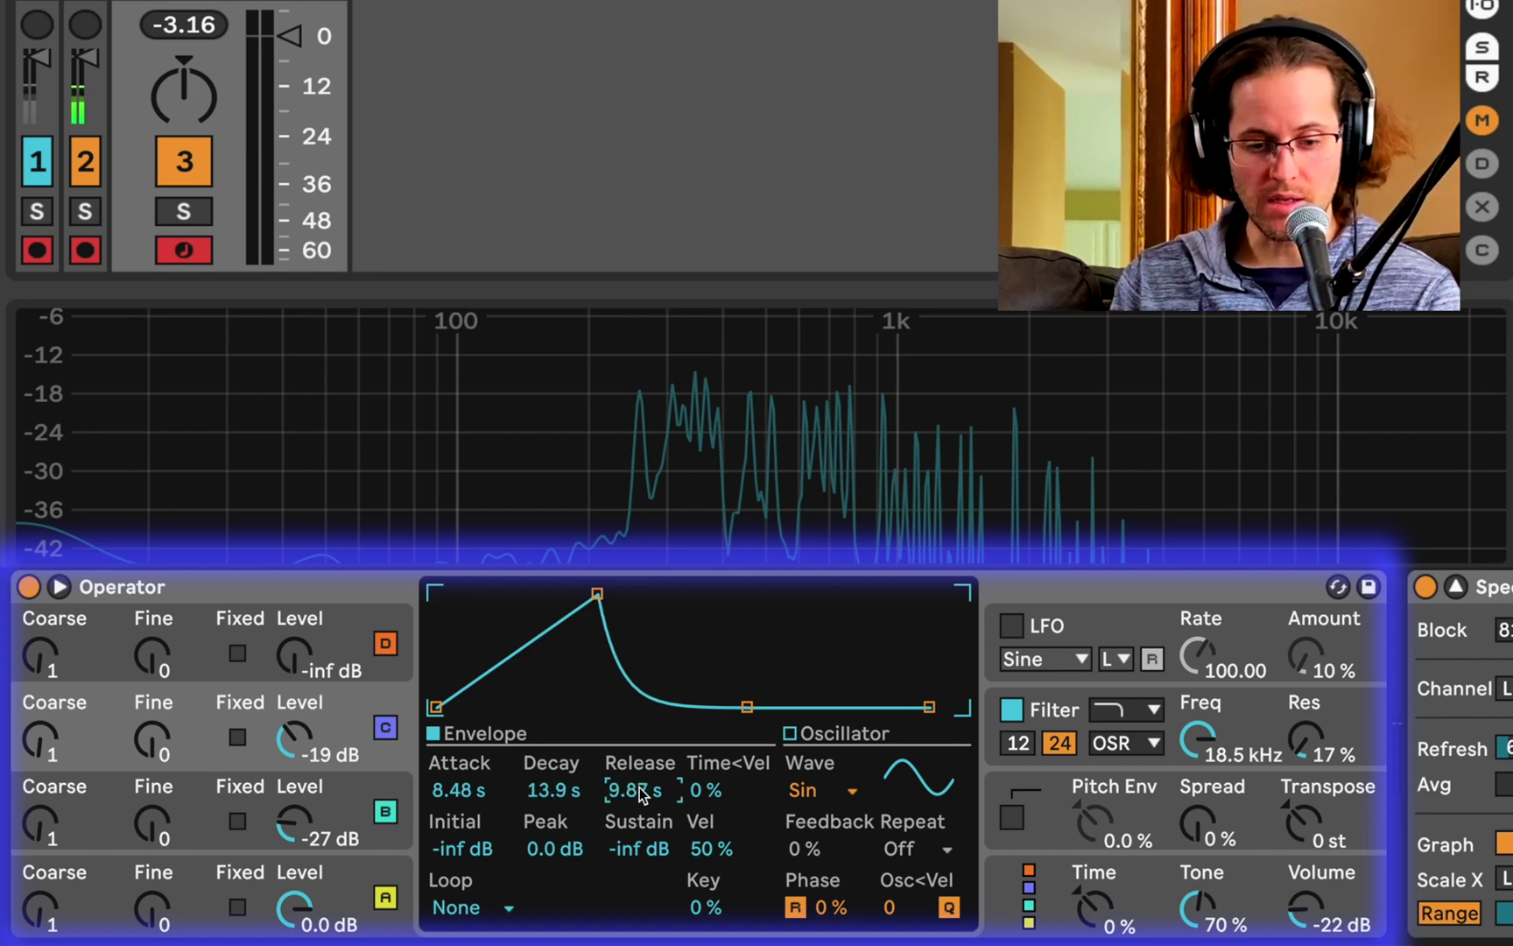
{"action": "left_click", "coordinate": [386, 727]}
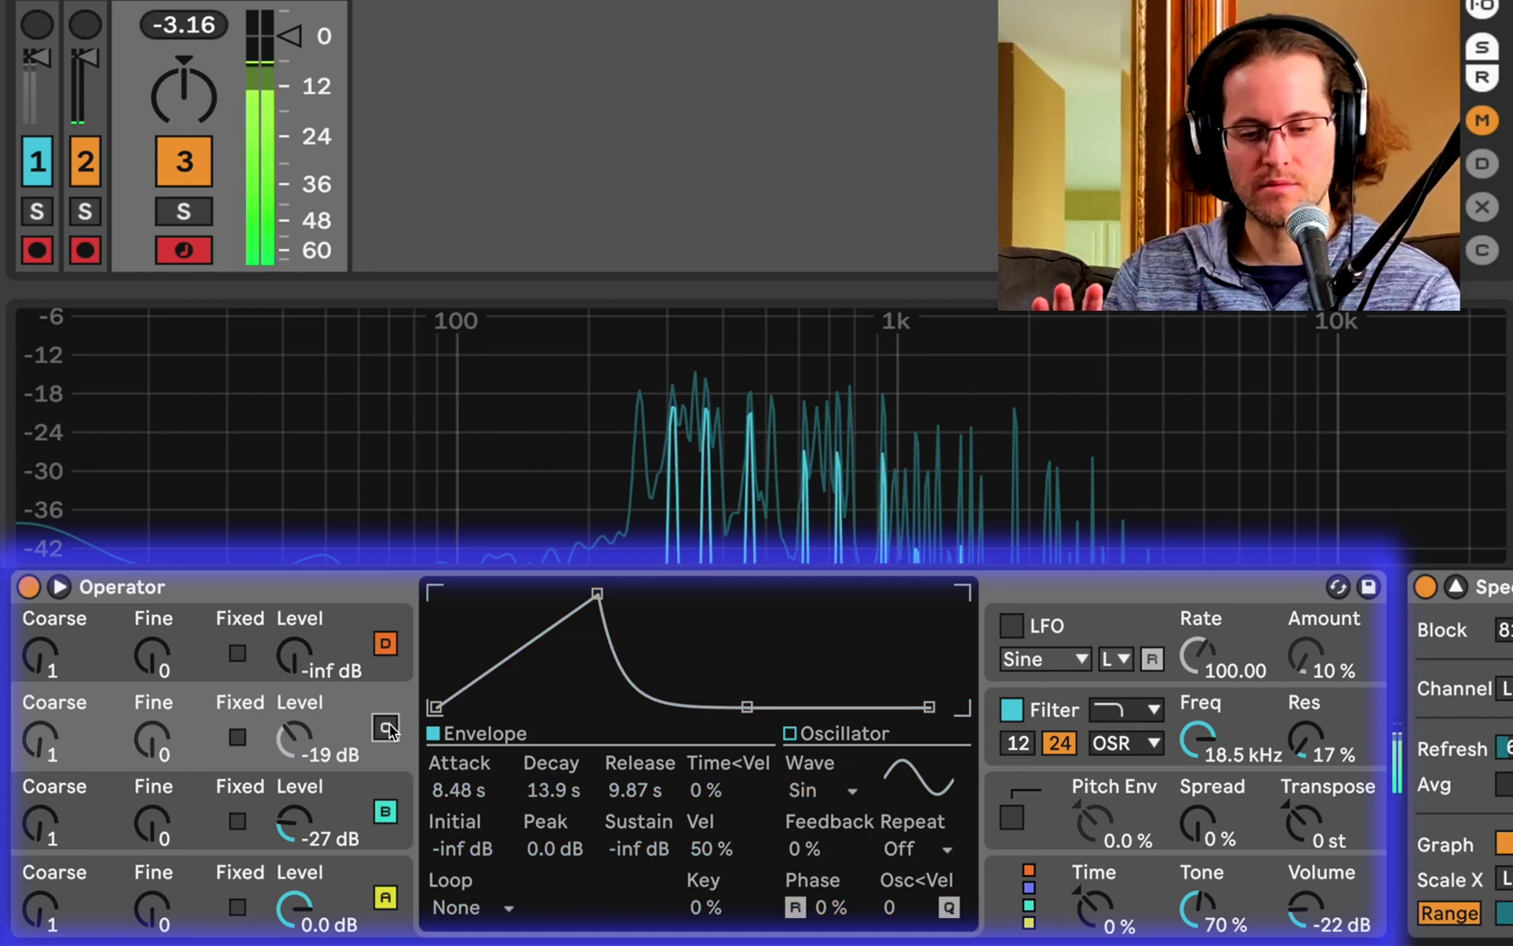
Re-enable operator C at -14 dB with coarse 0.5 and a 4.65 s attack
{"action": "left_click", "coordinate": [387, 728]}
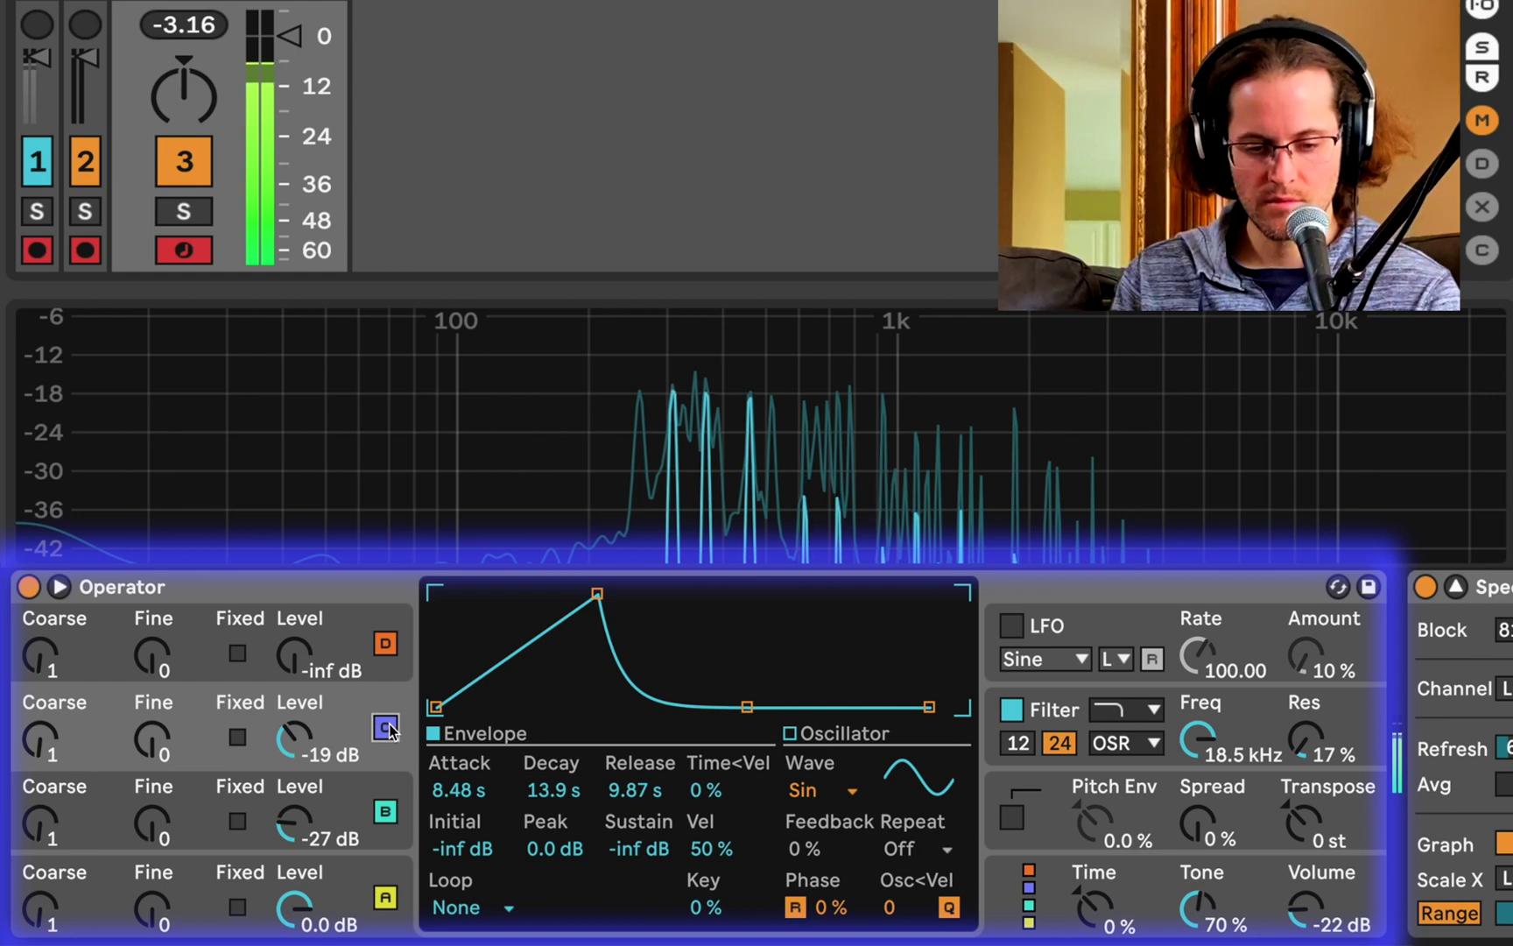
{"action": "left_click", "coordinate": [294, 738]}
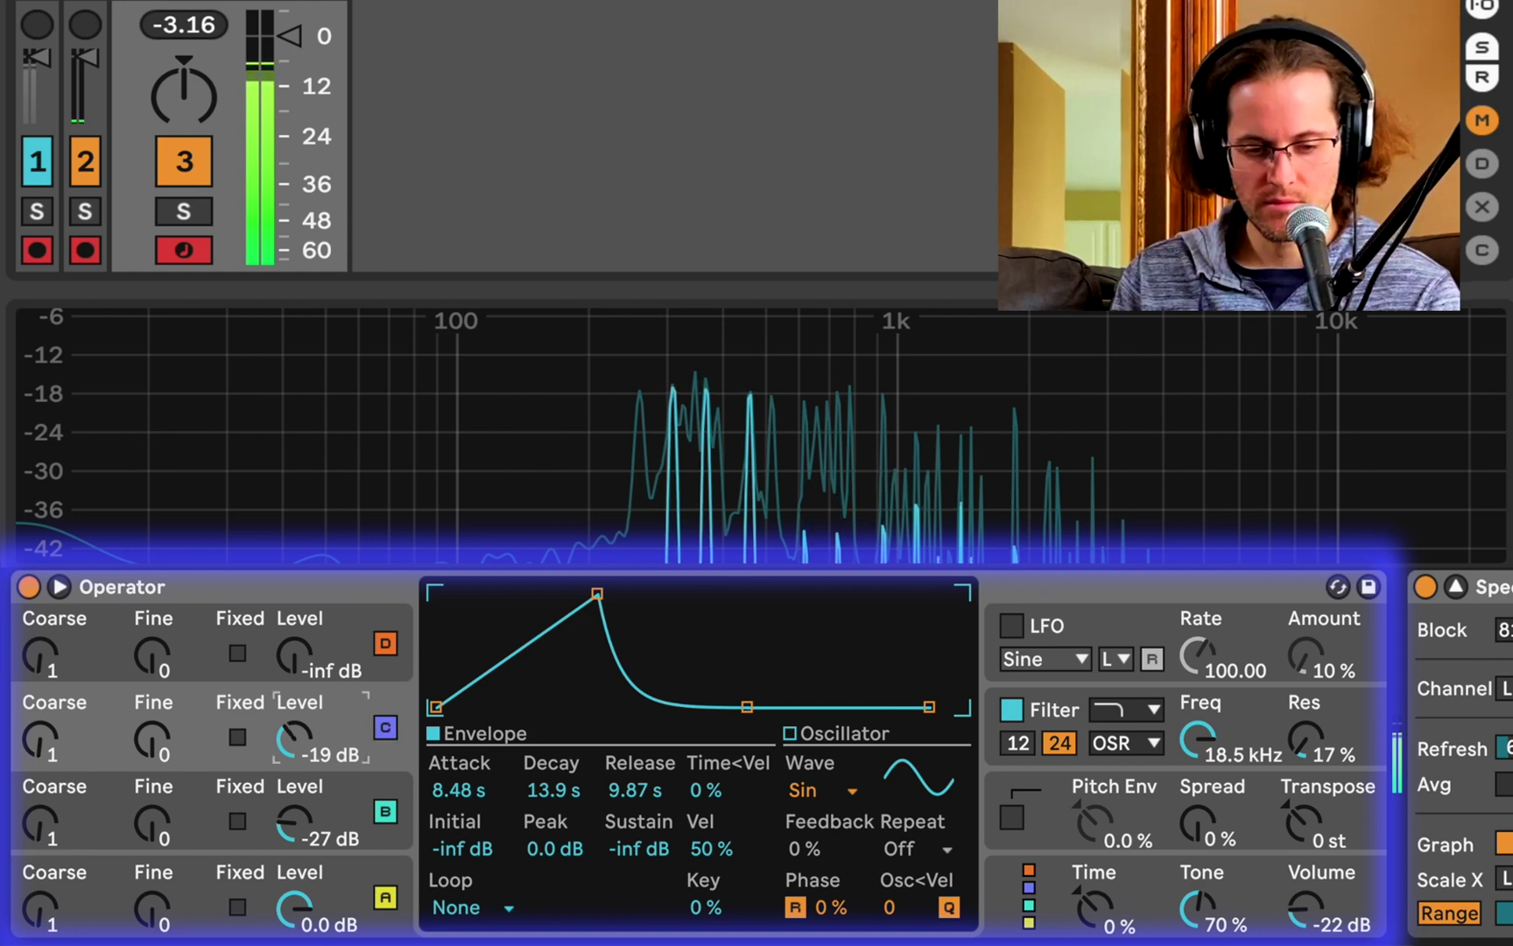
{"action": "left_click_drag", "start_coordinate": [295, 738], "coordinate": [292, 740]}
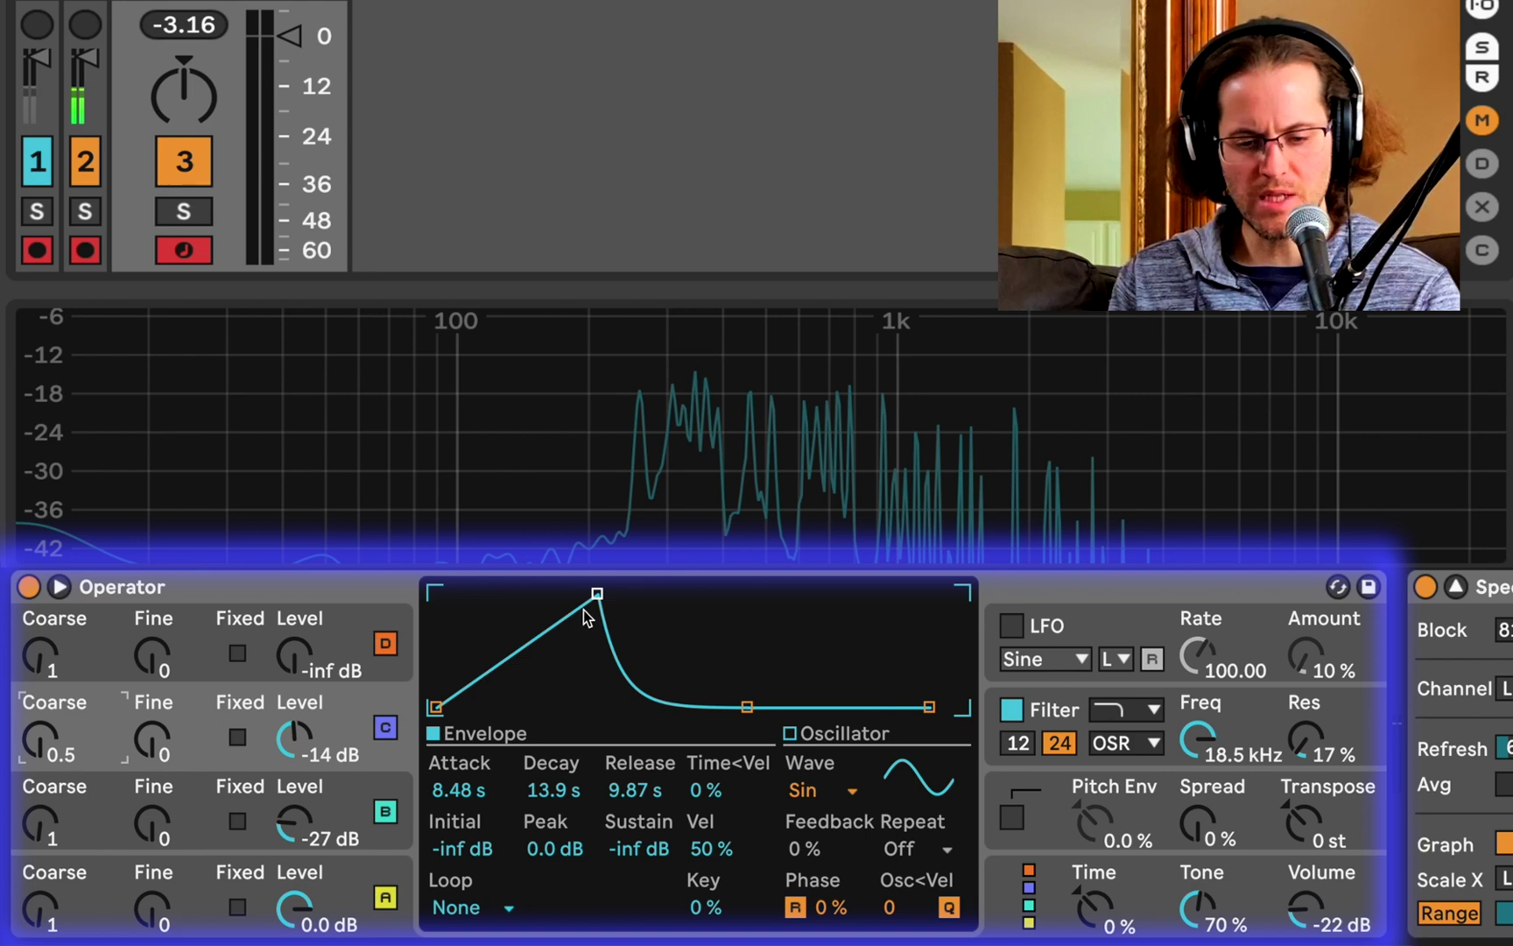
{"action": "left_click_drag", "start_coordinate": [598, 593], "coordinate": [589, 594]}
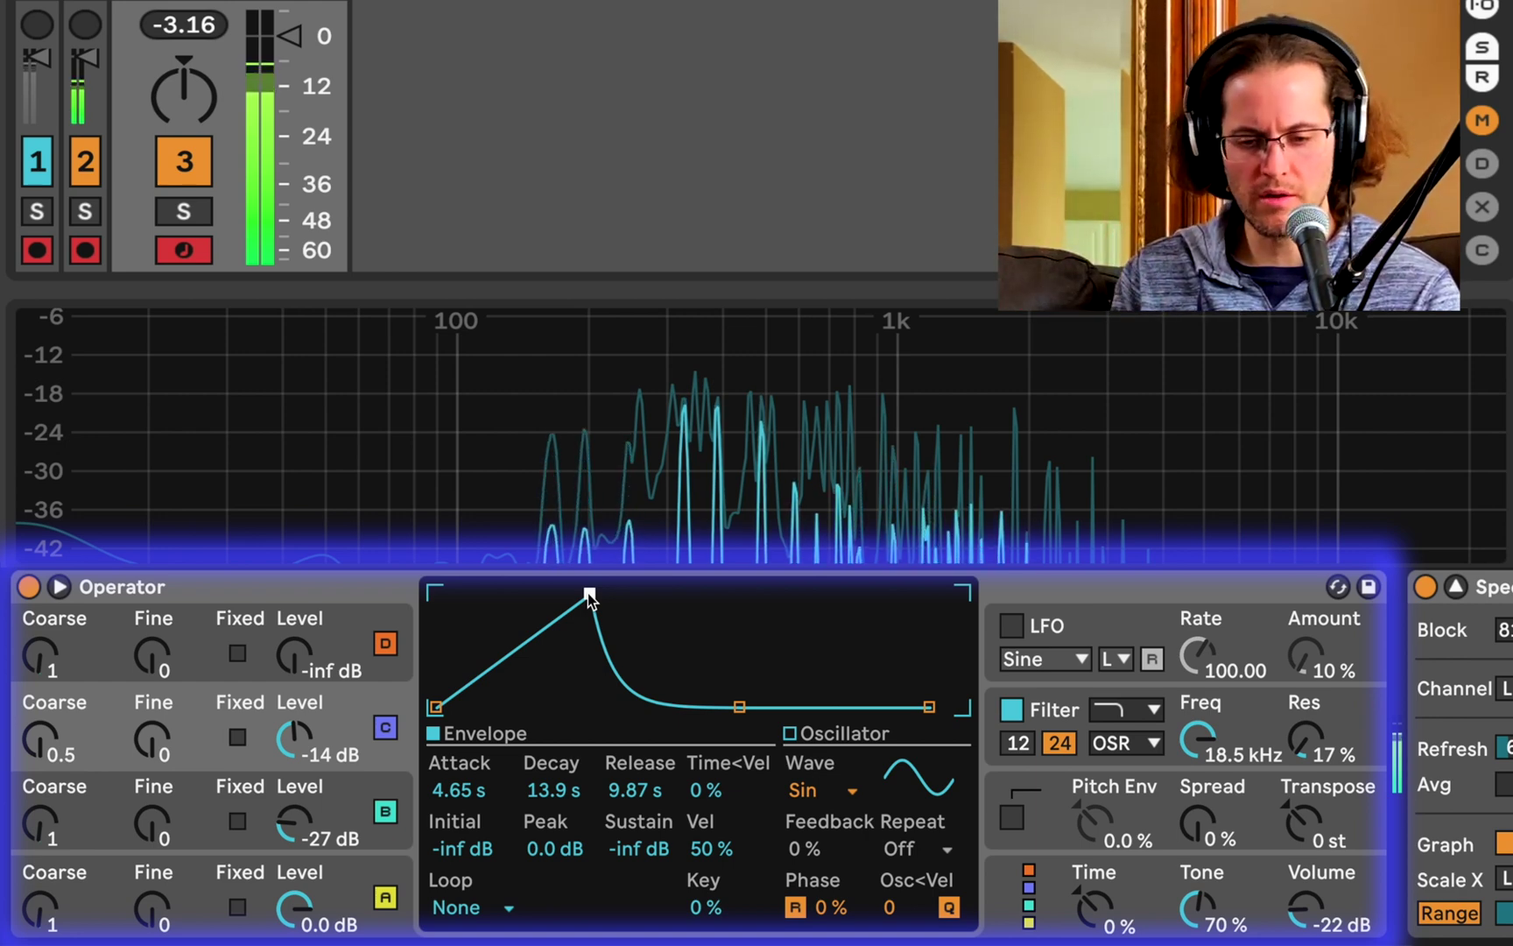
With volume at -23 dB, set operator A's envelope to 427 ms attack, 5.49 s decay, -9 dB sustain
{"action": "left_click", "coordinate": [1303, 902]}
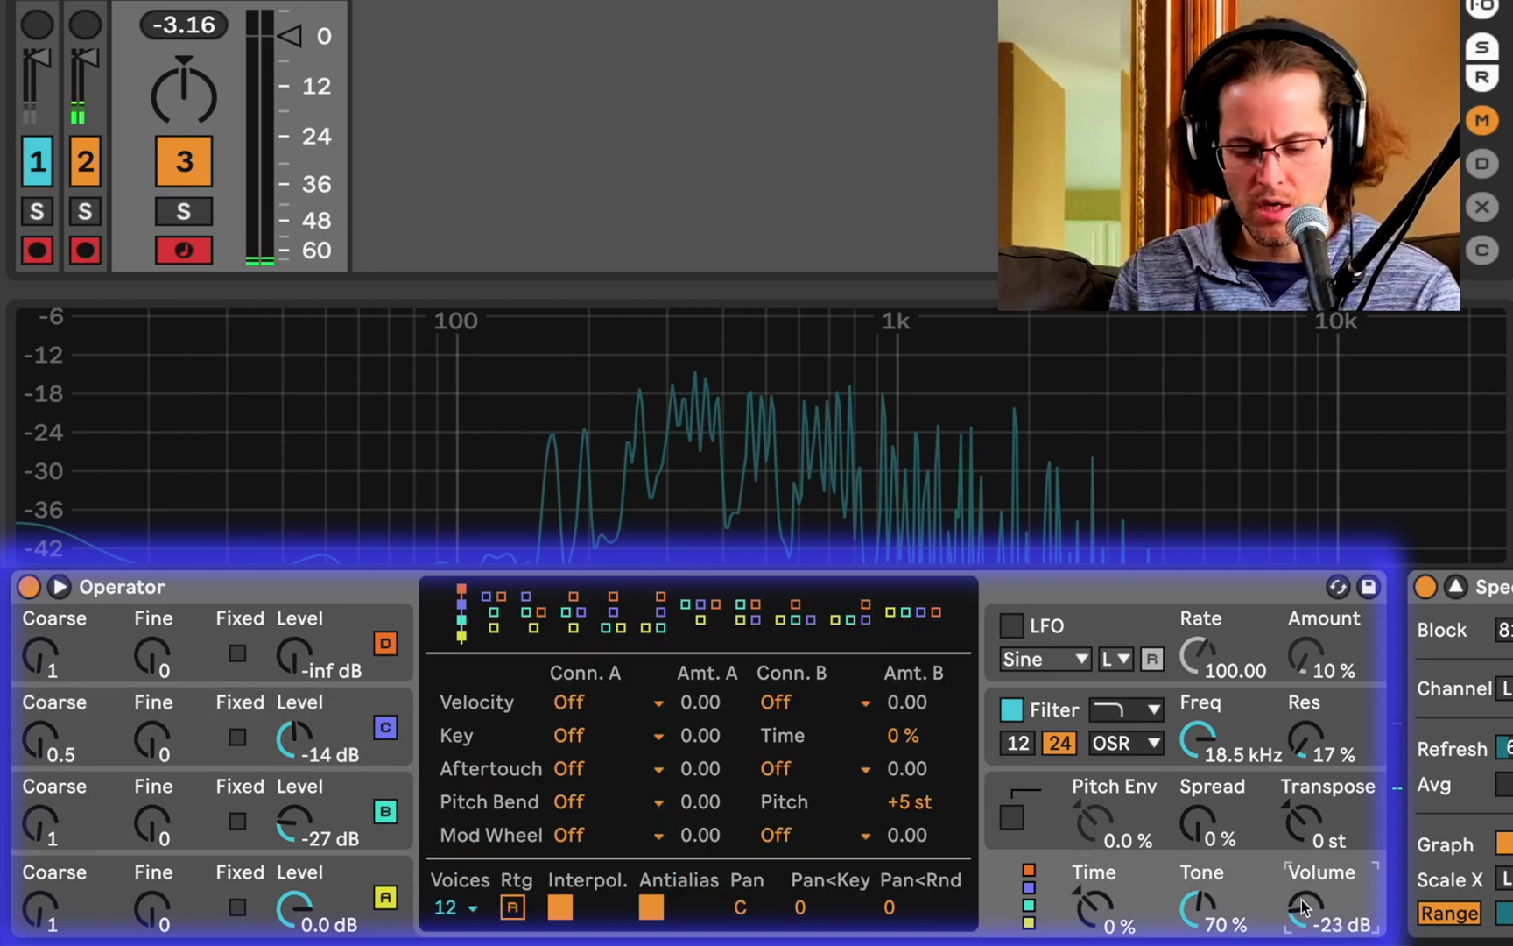
{"action": "left_click", "coordinate": [327, 867]}
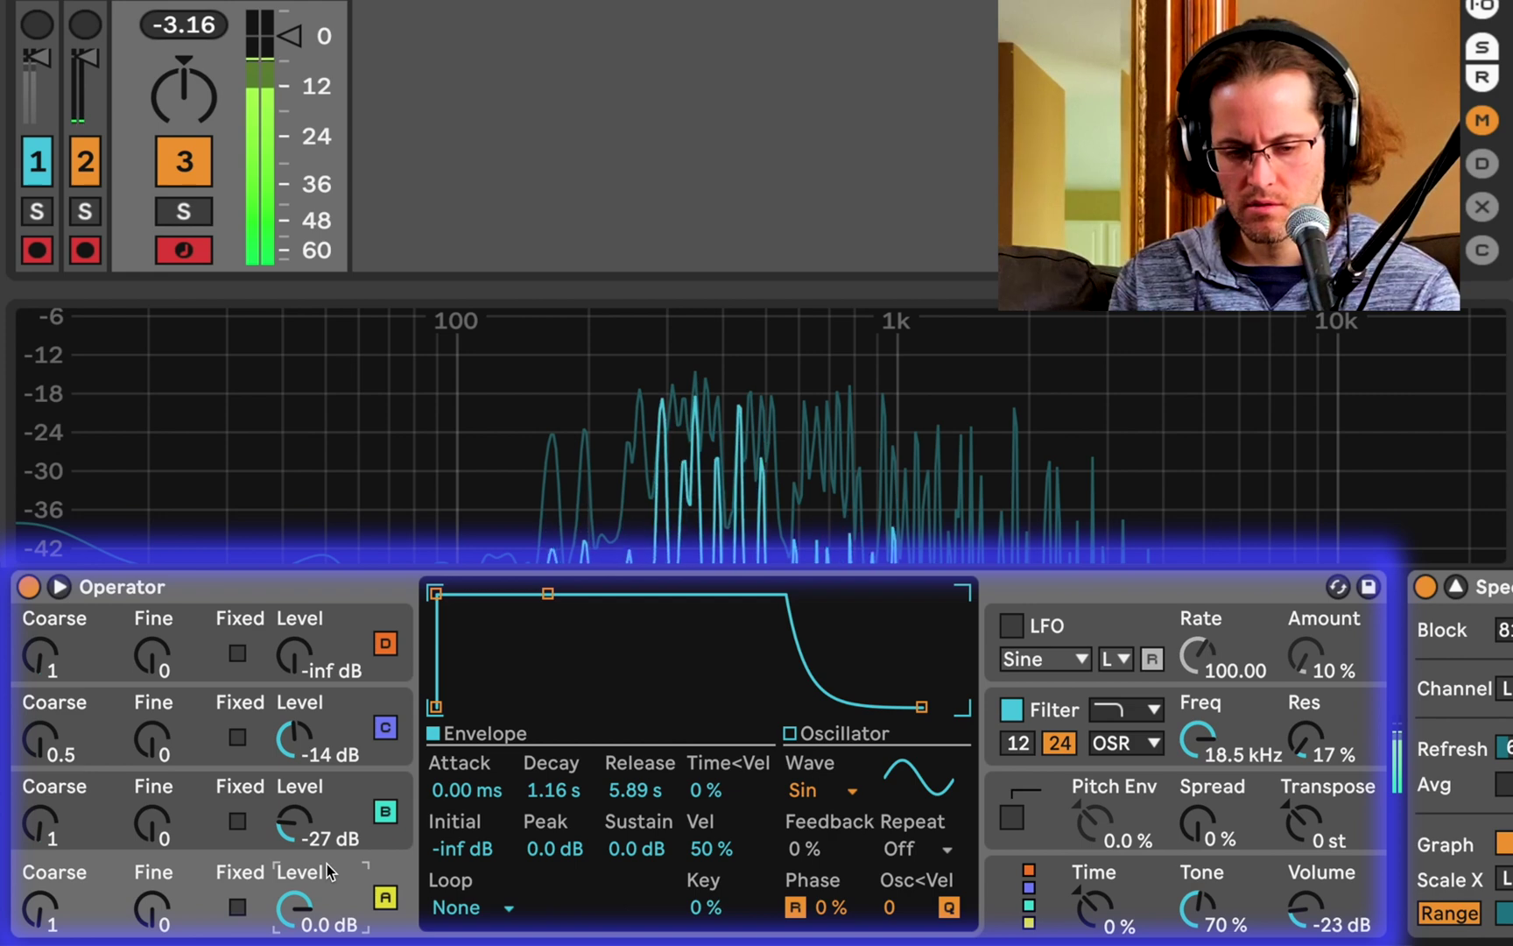
{"action": "left_click_drag", "start_coordinate": [470, 793], "coordinate": [469, 661]}
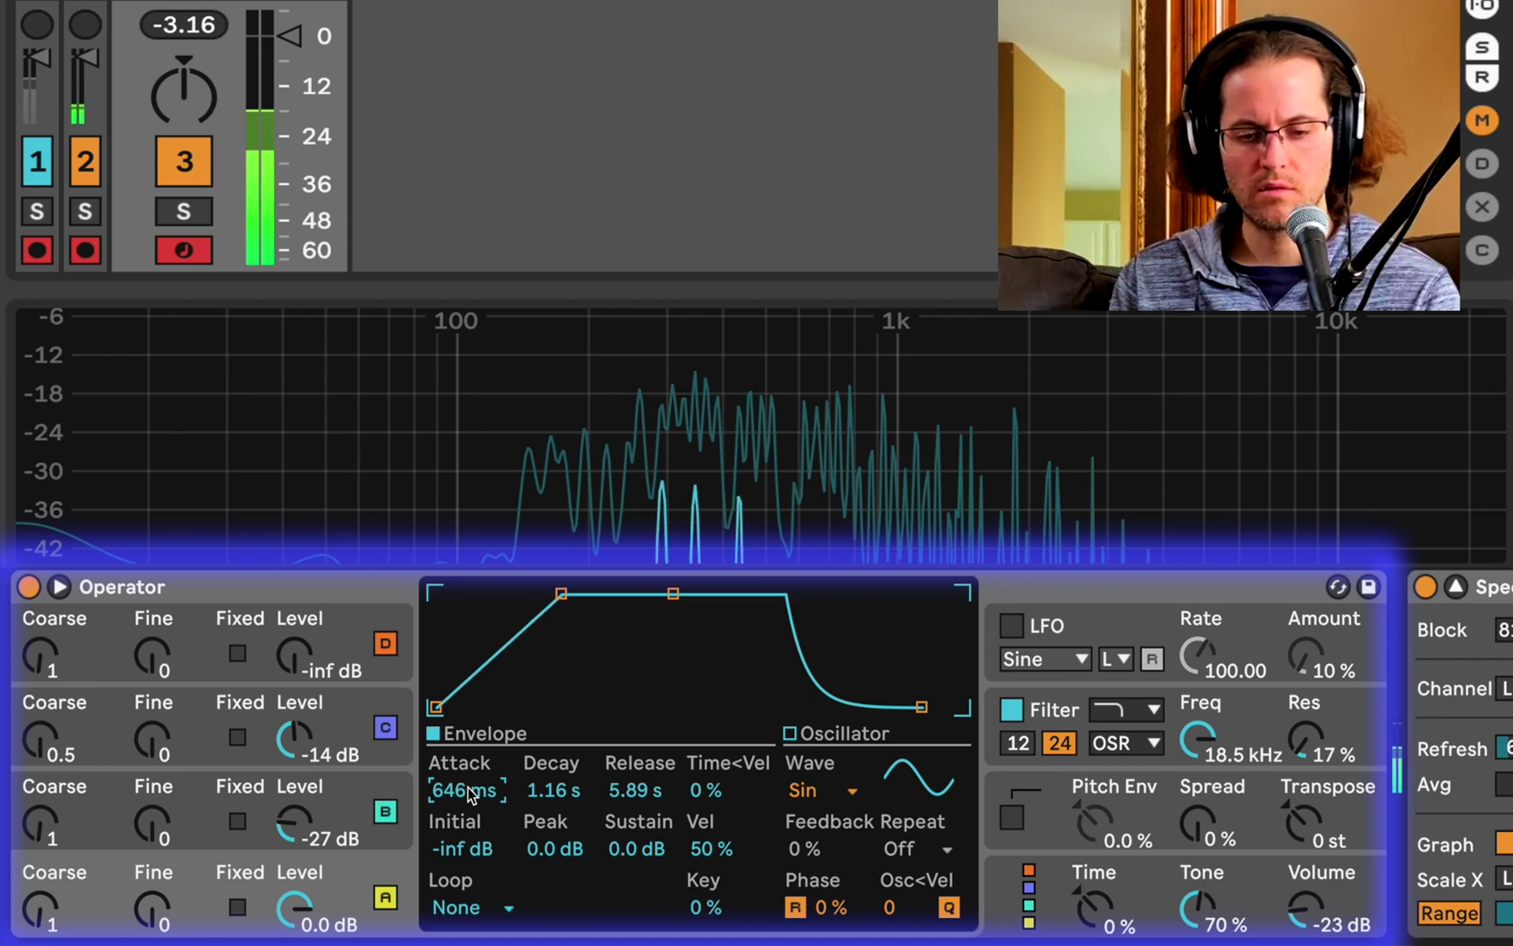
{"action": "mouse_move", "coordinate": [562, 594]}
{"action": "left_mouse_down"}
{"action": "mouse_move", "coordinate": [436, 596]}
{"action": "mouse_move", "coordinate": [555, 594]}
{"action": "left_mouse_up"}
{"action": "left_click_drag", "start_coordinate": [665, 594], "coordinate": [691, 619]}
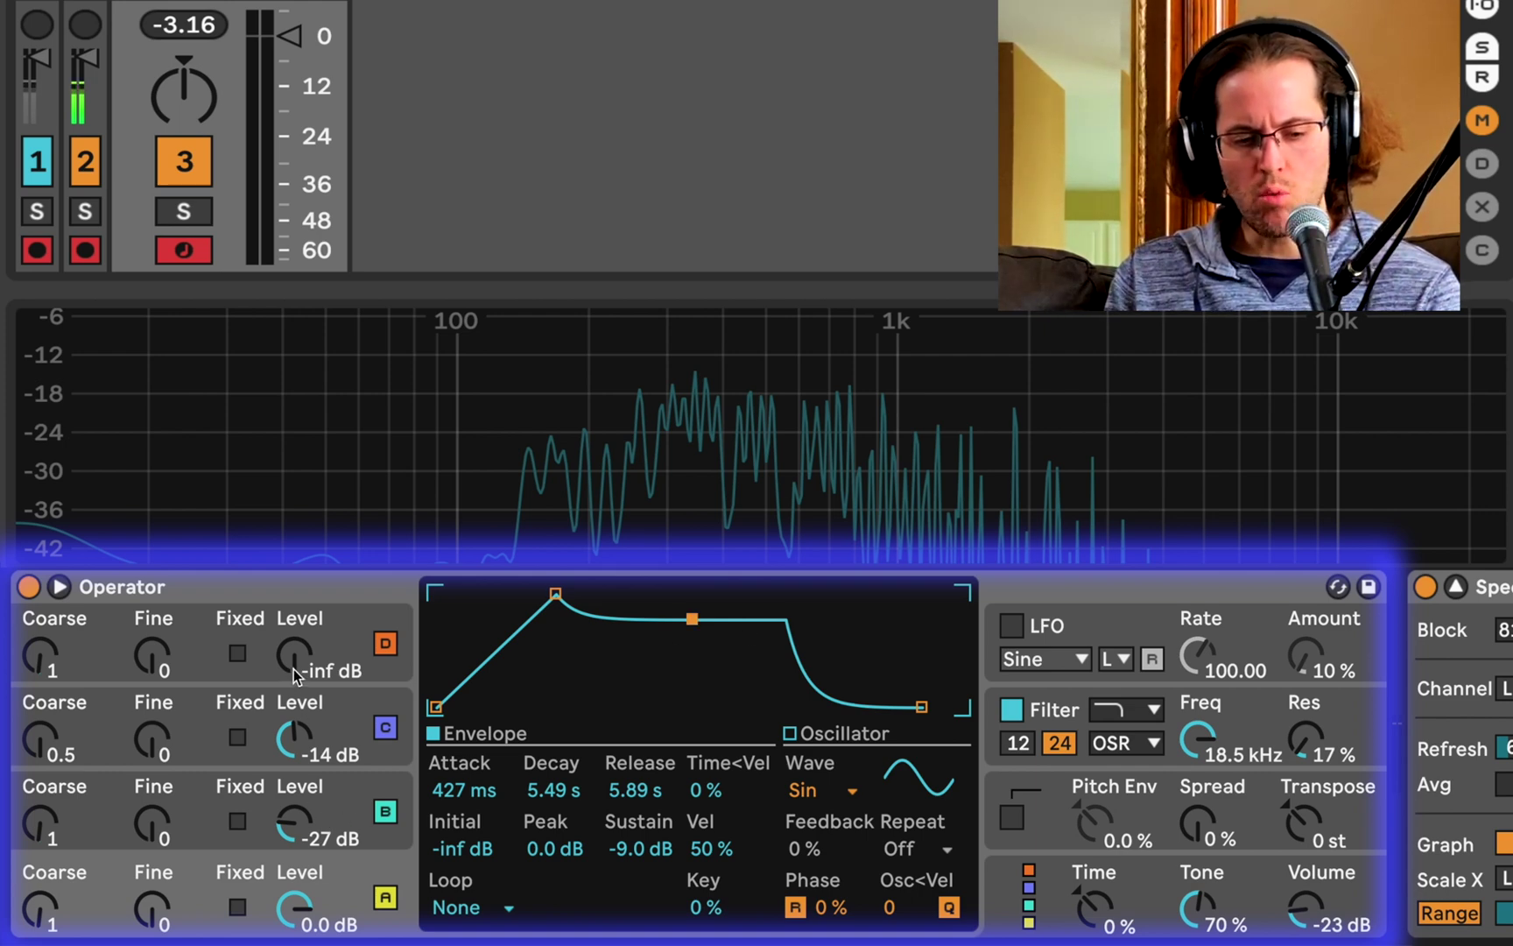
Set operator D to coarse 2 and -21 dB with a 51.1 ms attack decaying to silence
{"action": "left_click", "coordinate": [31, 644]}
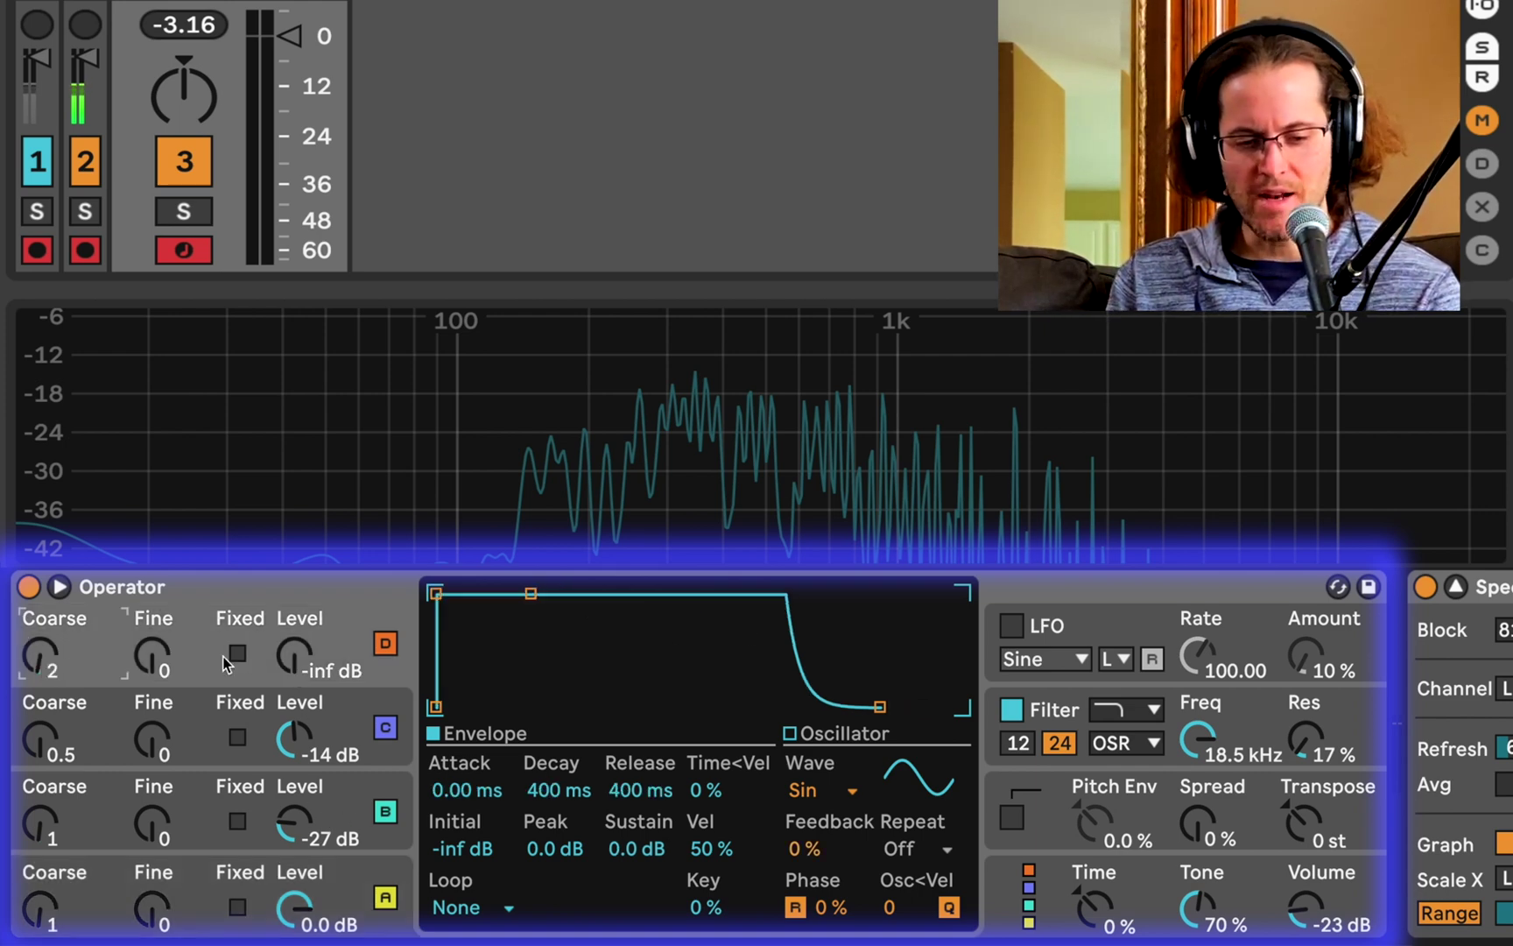
{"action": "left_click_drag", "start_coordinate": [300, 656], "coordinate": [299, 635]}
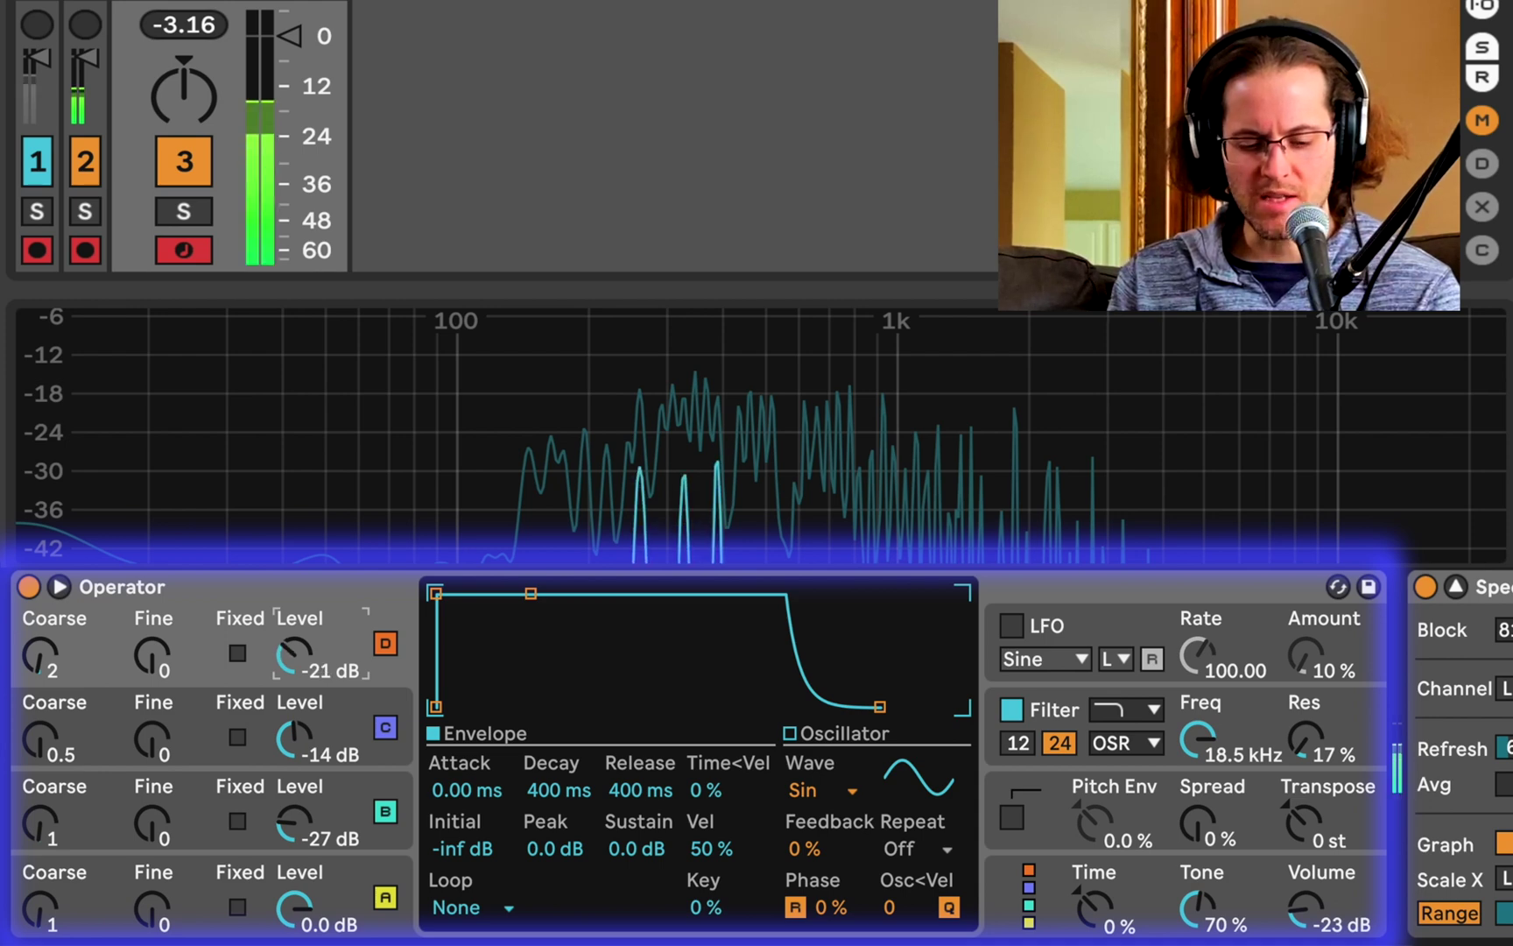
{"action": "left_click_drag", "start_coordinate": [435, 592], "coordinate": [525, 594]}
{"action": "left_click_drag", "start_coordinate": [619, 594], "coordinate": [654, 706]}
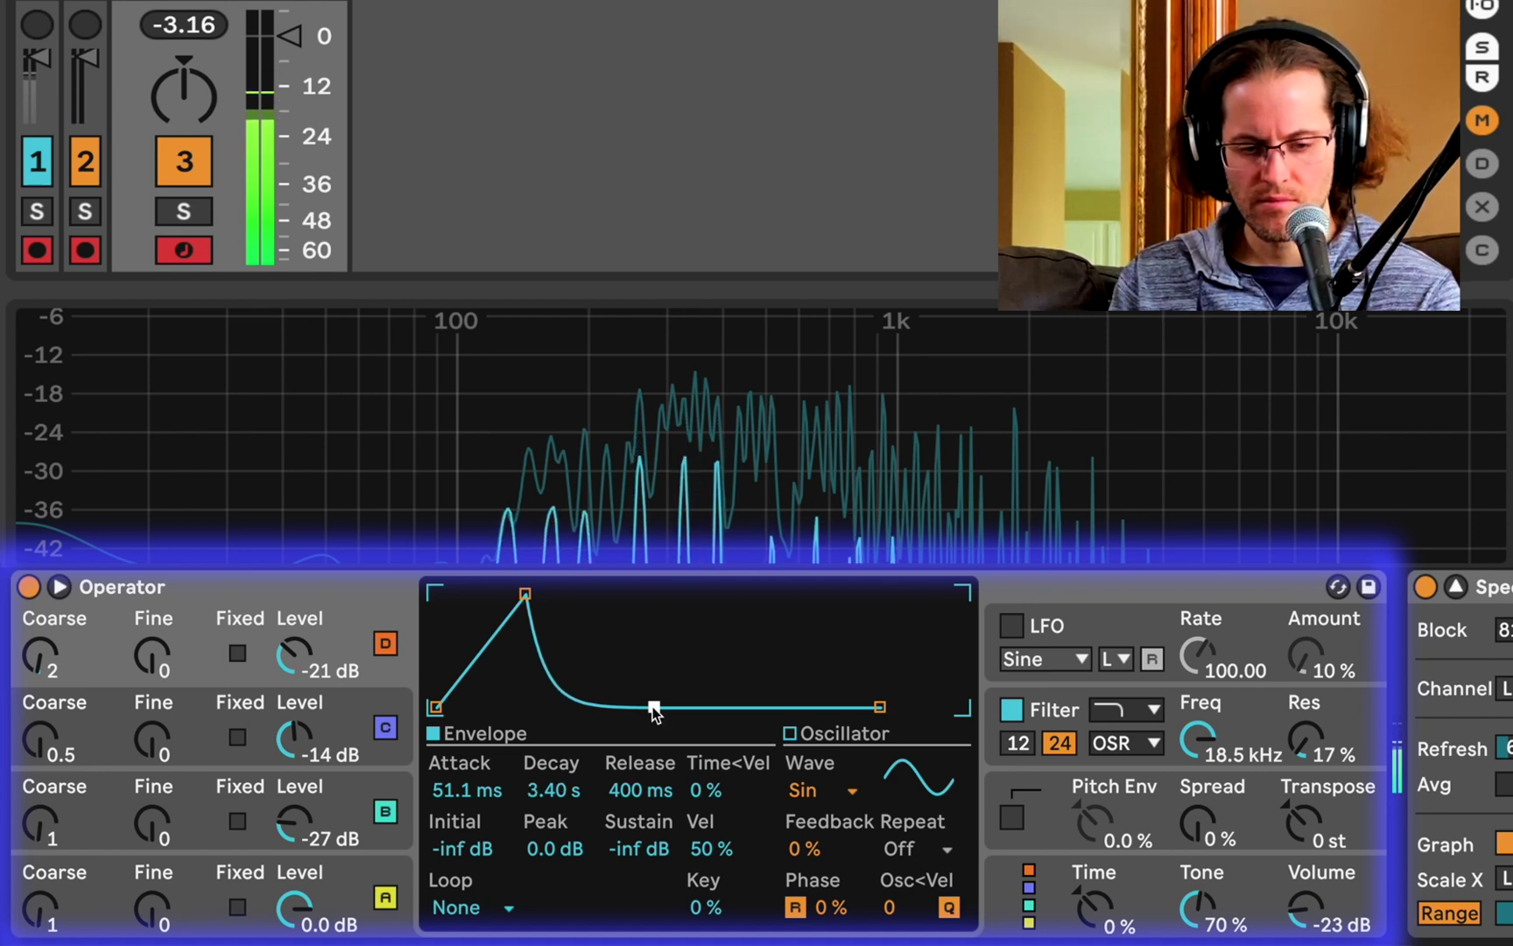
{"action": "left_click", "coordinate": [162, 838]}
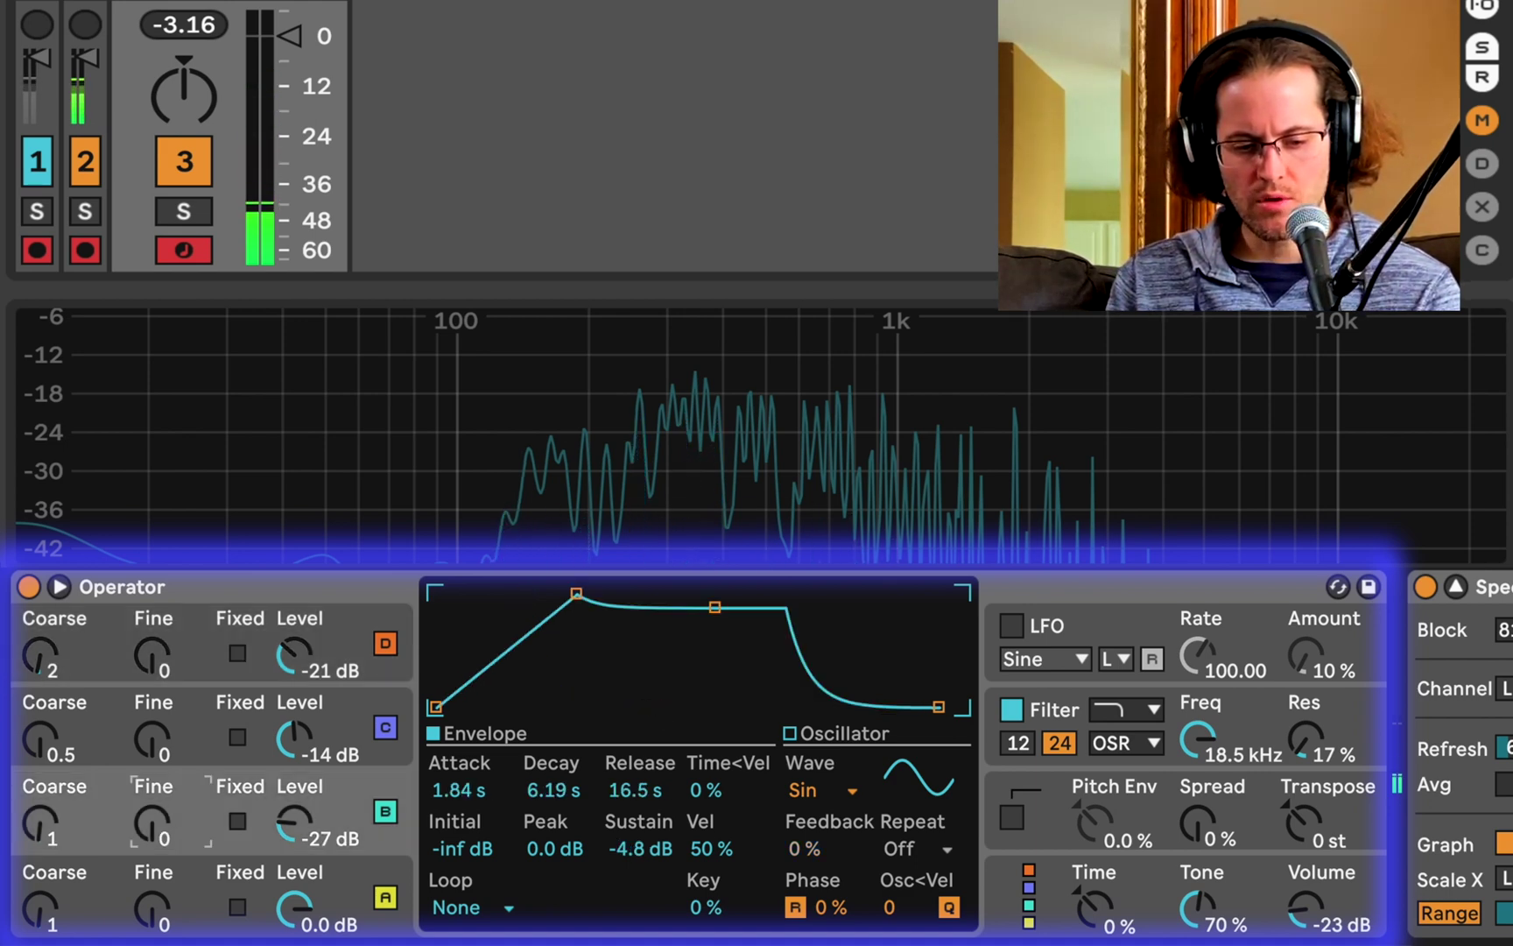
Reset operator B's Fine tuning to 0, then raise it to 3
{"action": "key", "text": "Delete"}
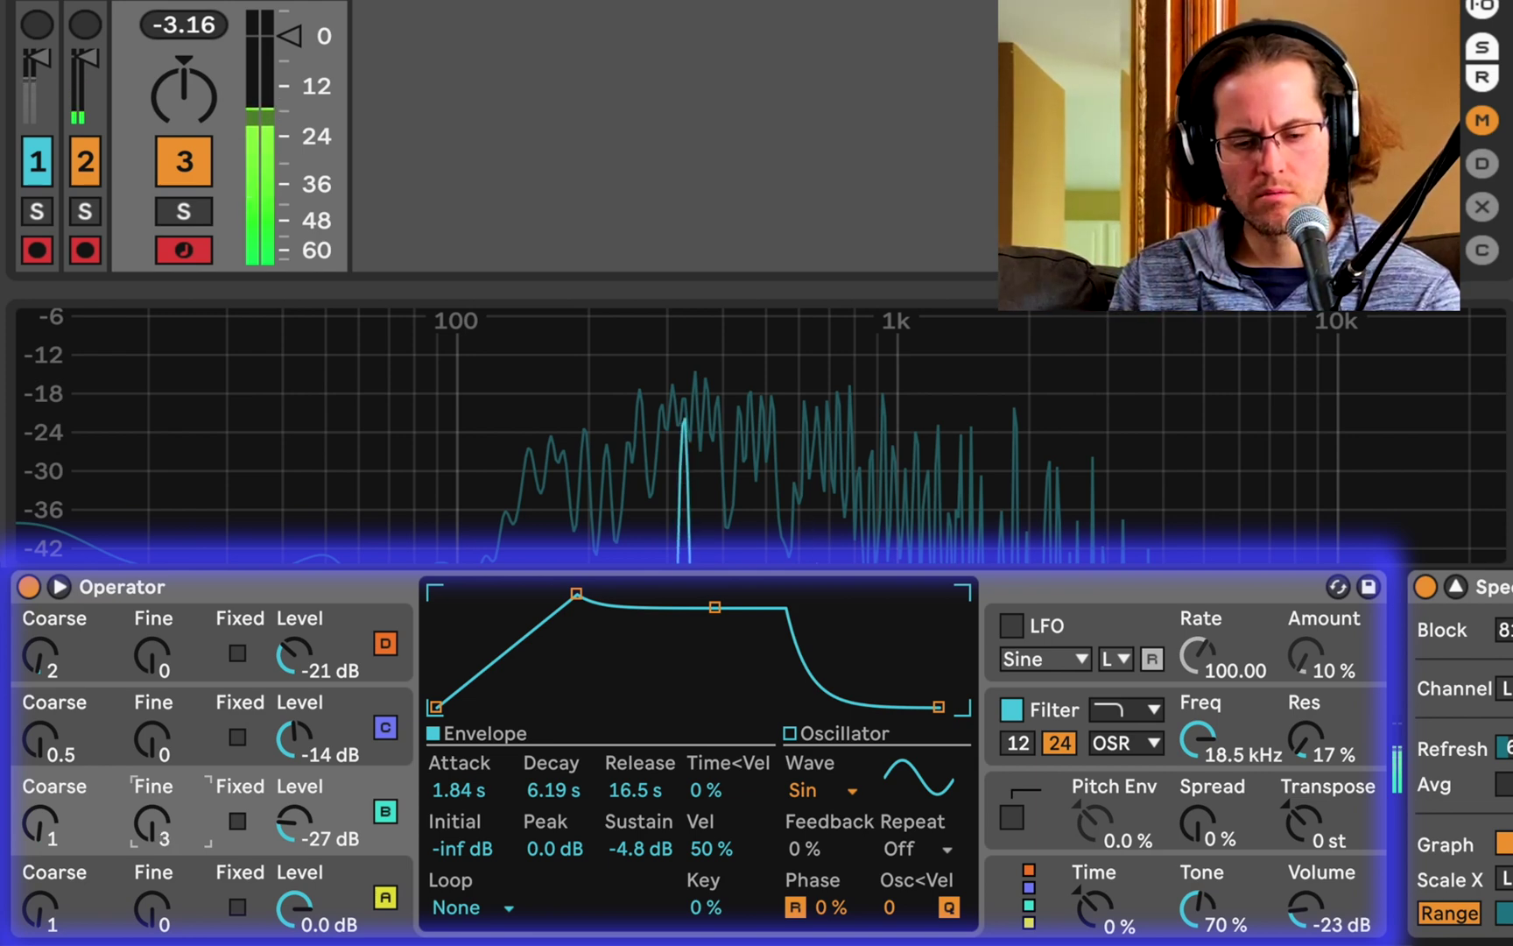
{"action": "left_click_drag", "start_coordinate": [150, 824], "coordinate": [160, 838]}
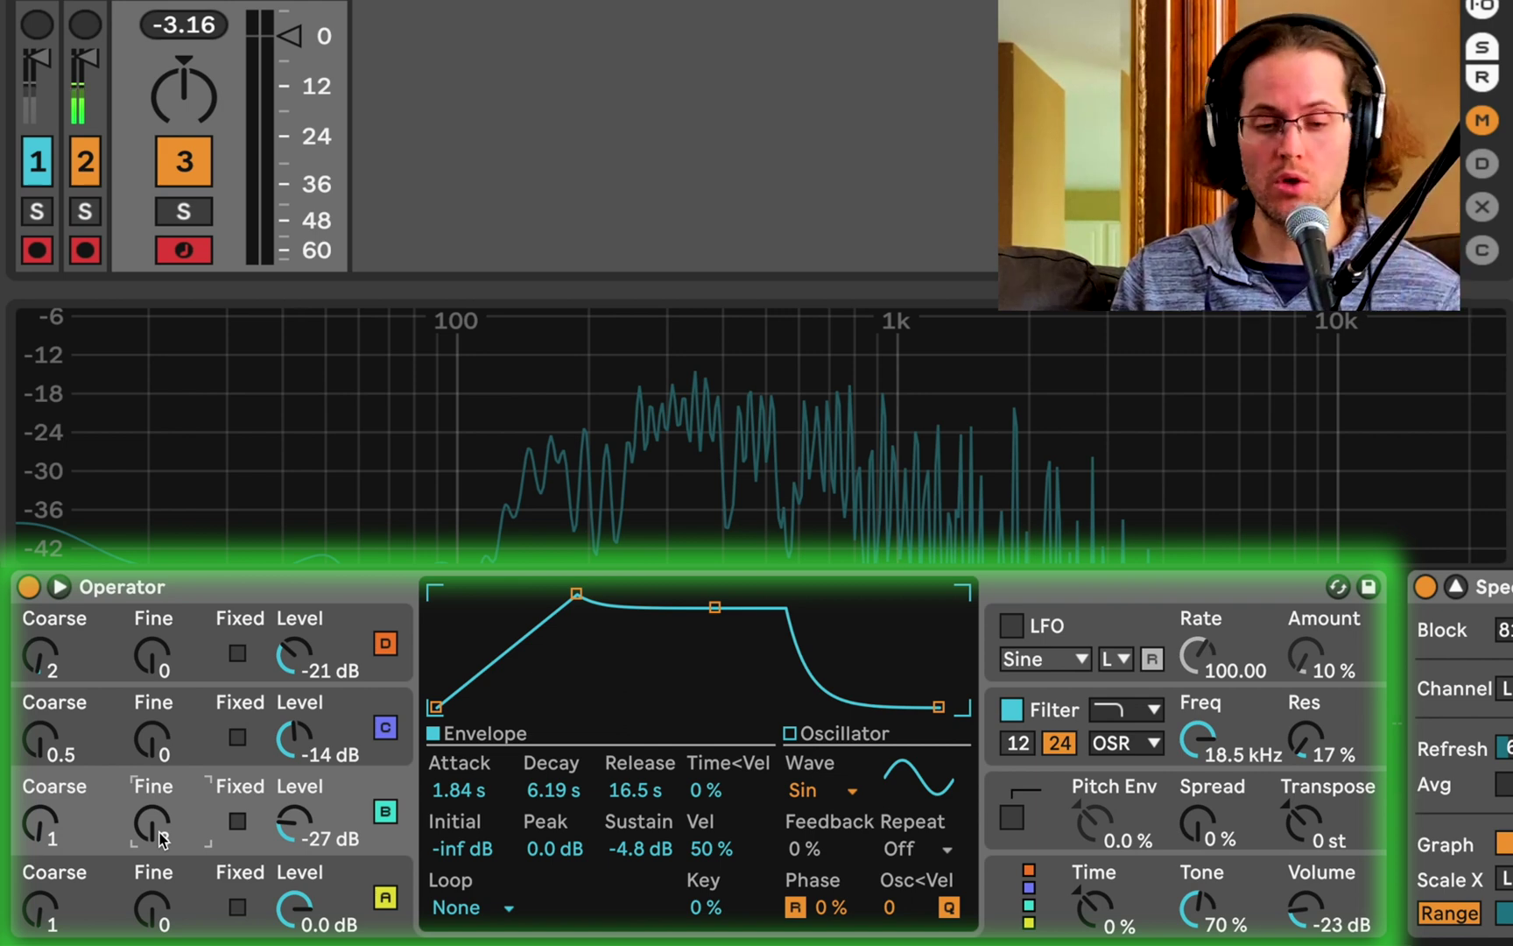
{"action": "left_click_drag", "start_coordinate": [160, 839], "coordinate": [160, 836]}
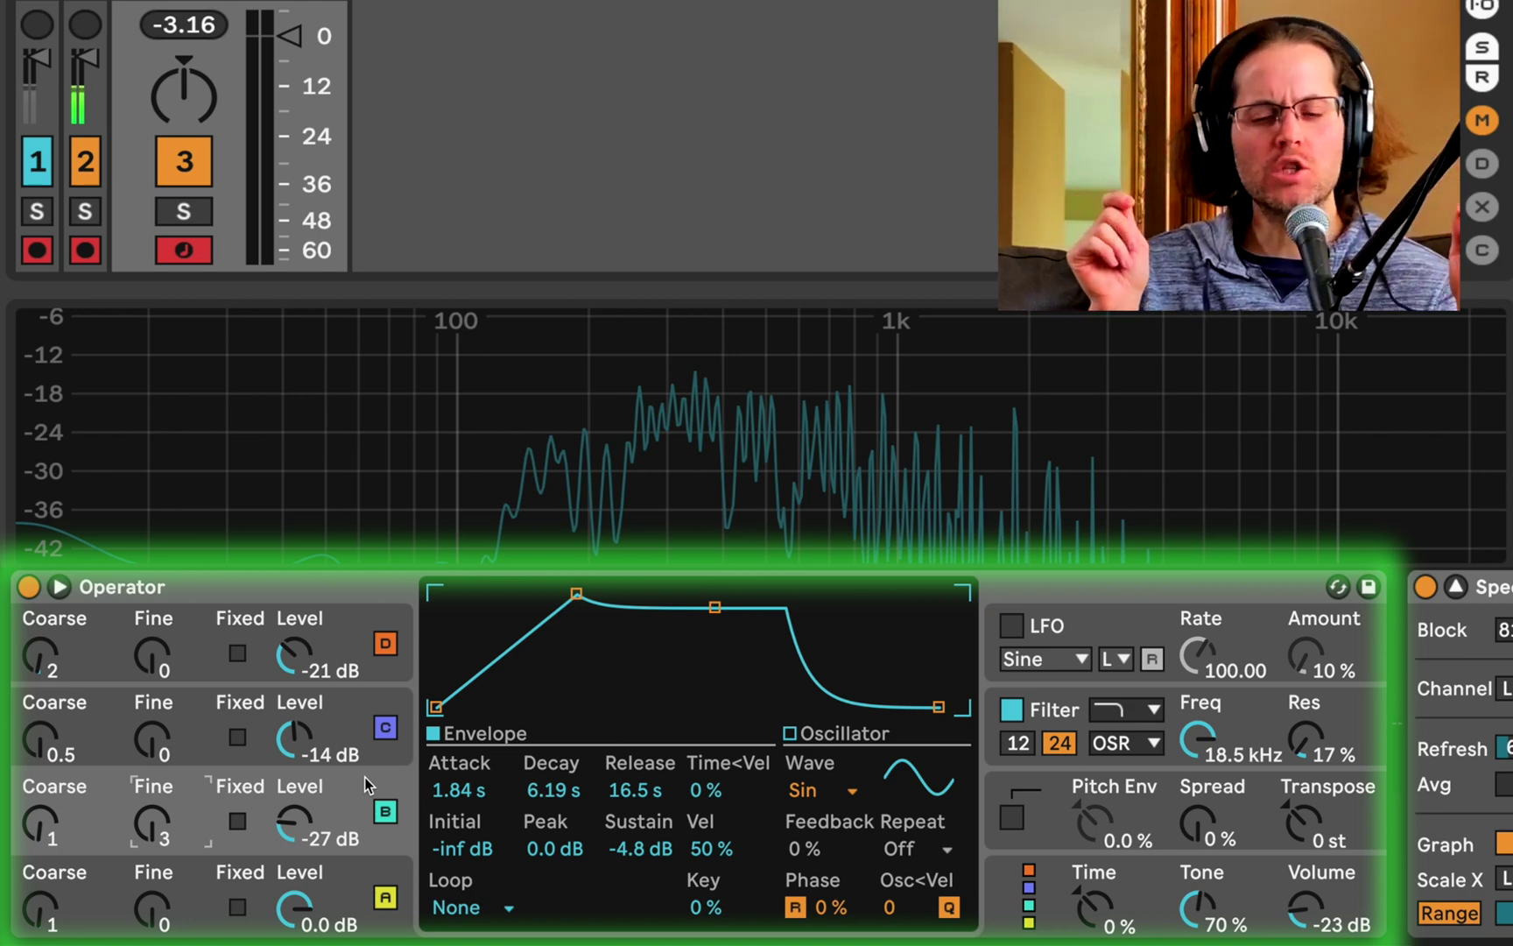
Shape the filter envelope with a 725 ms attack, 78 % sustain and 3.40 s release
{"action": "left_click", "coordinate": [1207, 740]}
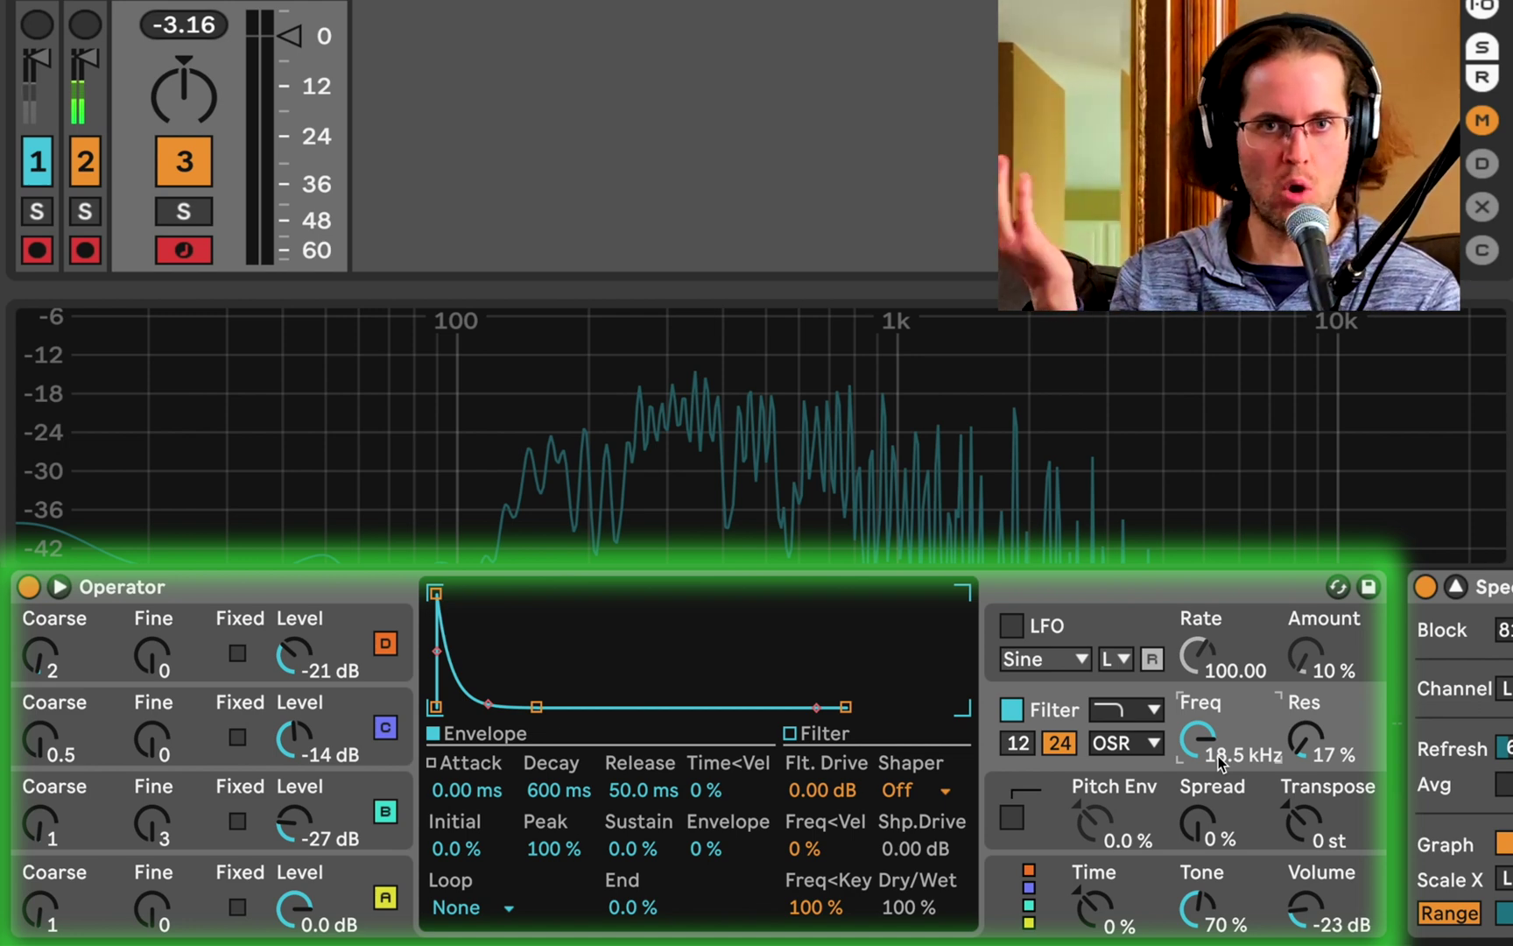
{"action": "mouse_move", "coordinate": [1197, 740]}
{"action": "left_mouse_down"}
{"action": "mouse_move", "coordinate": [1198, 829]}
{"action": "mouse_move", "coordinate": [1221, 748]}
{"action": "mouse_move", "coordinate": [1221, 779]}
{"action": "mouse_move", "coordinate": [1207, 755]}
{"action": "left_mouse_up"}
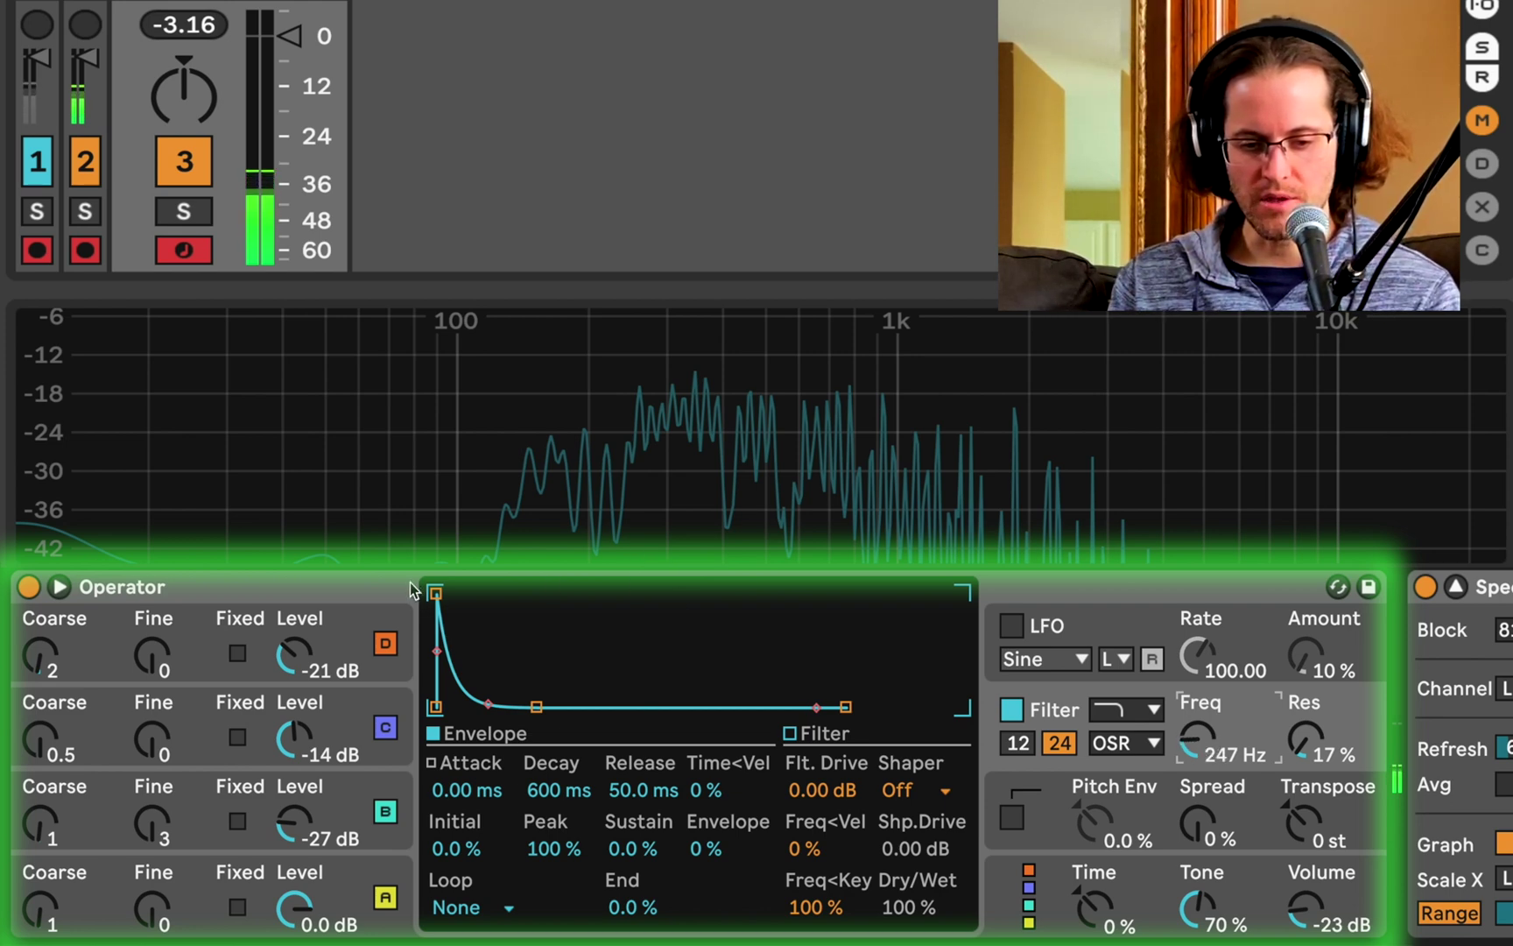
{"action": "left_click_drag", "start_coordinate": [435, 592], "coordinate": [563, 593]}
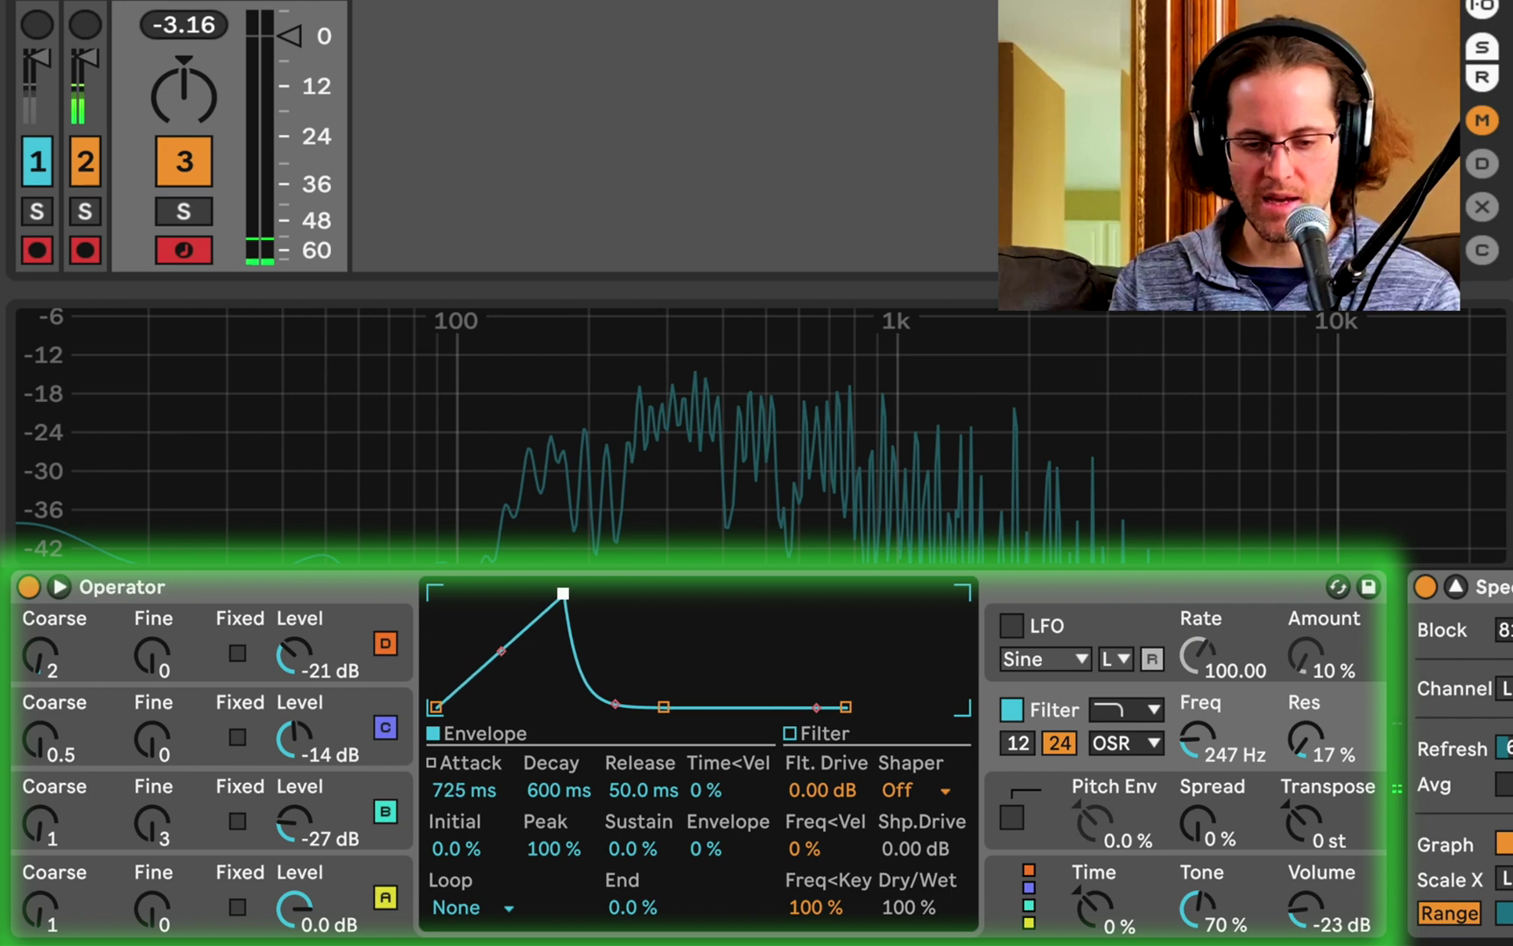
{"action": "left_click_drag", "start_coordinate": [663, 706], "coordinate": [714, 619]}
{"action": "left_click_drag", "start_coordinate": [845, 706], "coordinate": [911, 712]}
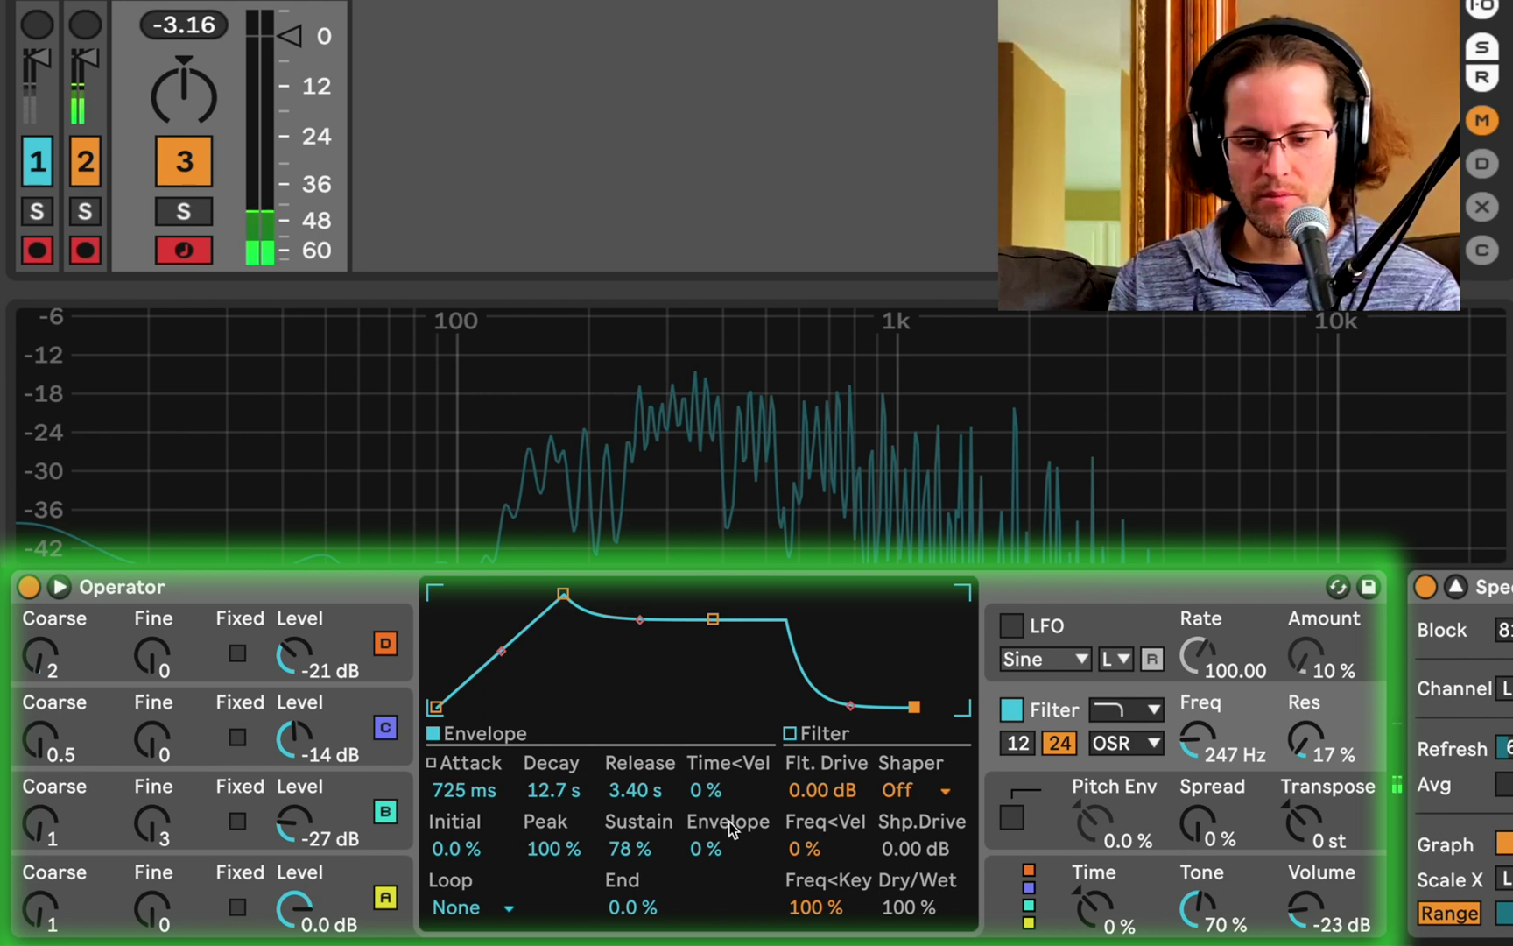
Lower the filter cutoff to 283 Hz and set the envelope amount to 64 %
{"action": "mouse_move", "coordinate": [1197, 740]}
{"action": "left_mouse_down"}
{"action": "mouse_move", "coordinate": [1197, 692]}
{"action": "mouse_move", "coordinate": [1191, 744]}
{"action": "left_mouse_up"}
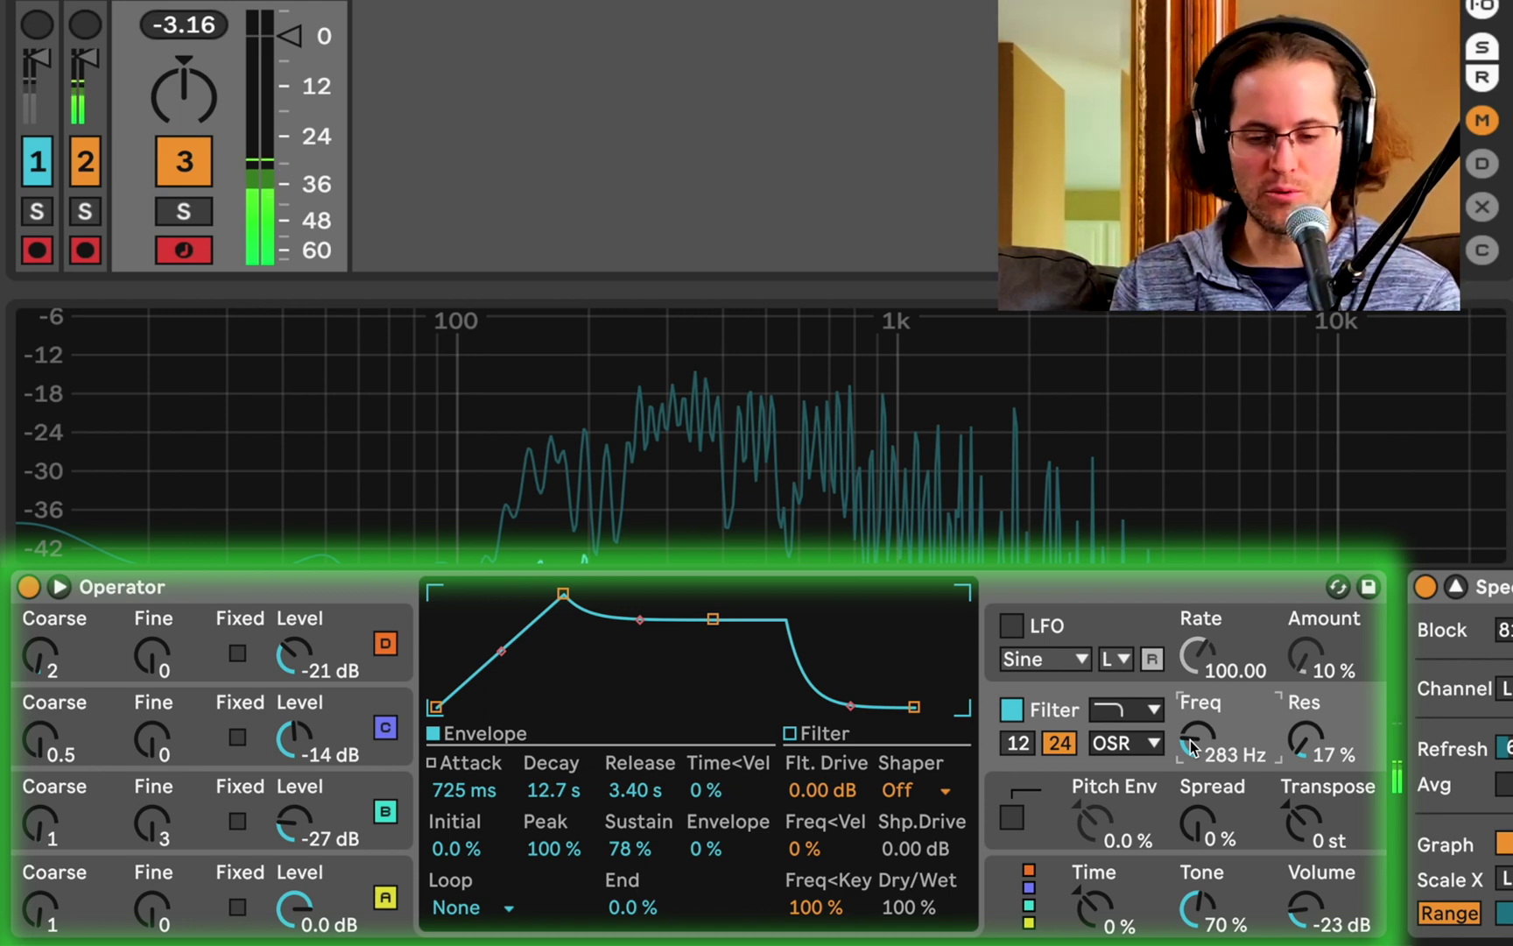
{"action": "mouse_move", "coordinate": [696, 847]}
{"action": "left_mouse_down"}
{"action": "mouse_move", "coordinate": [696, 831]}
{"action": "mouse_move", "coordinate": [696, 850]}
{"action": "left_mouse_up"}
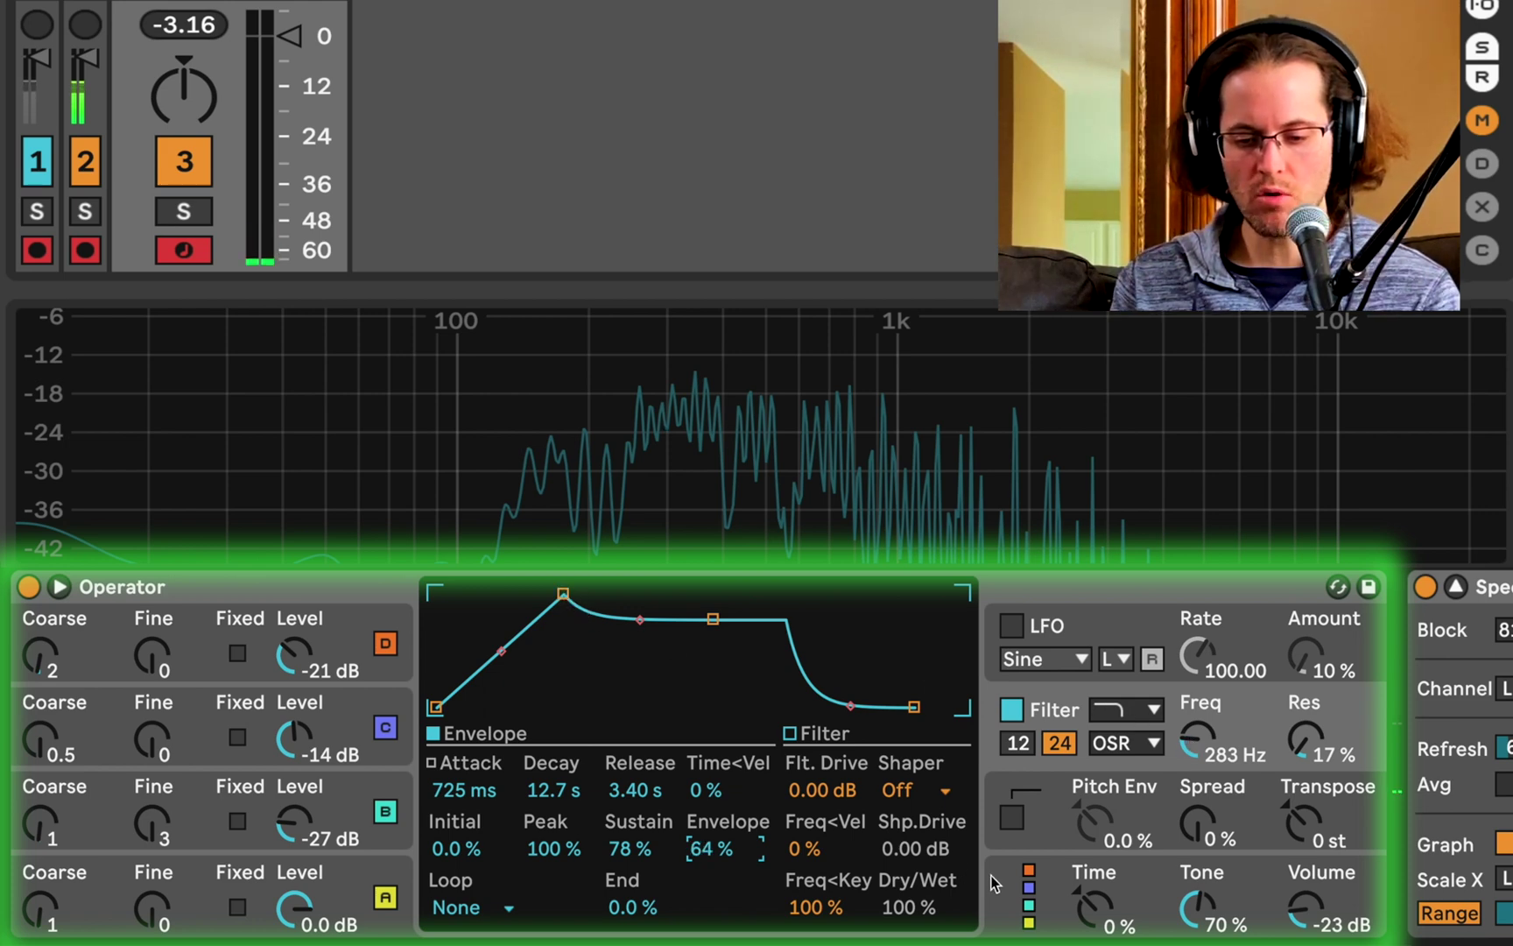
{"action": "left_click", "coordinate": [1007, 902]}
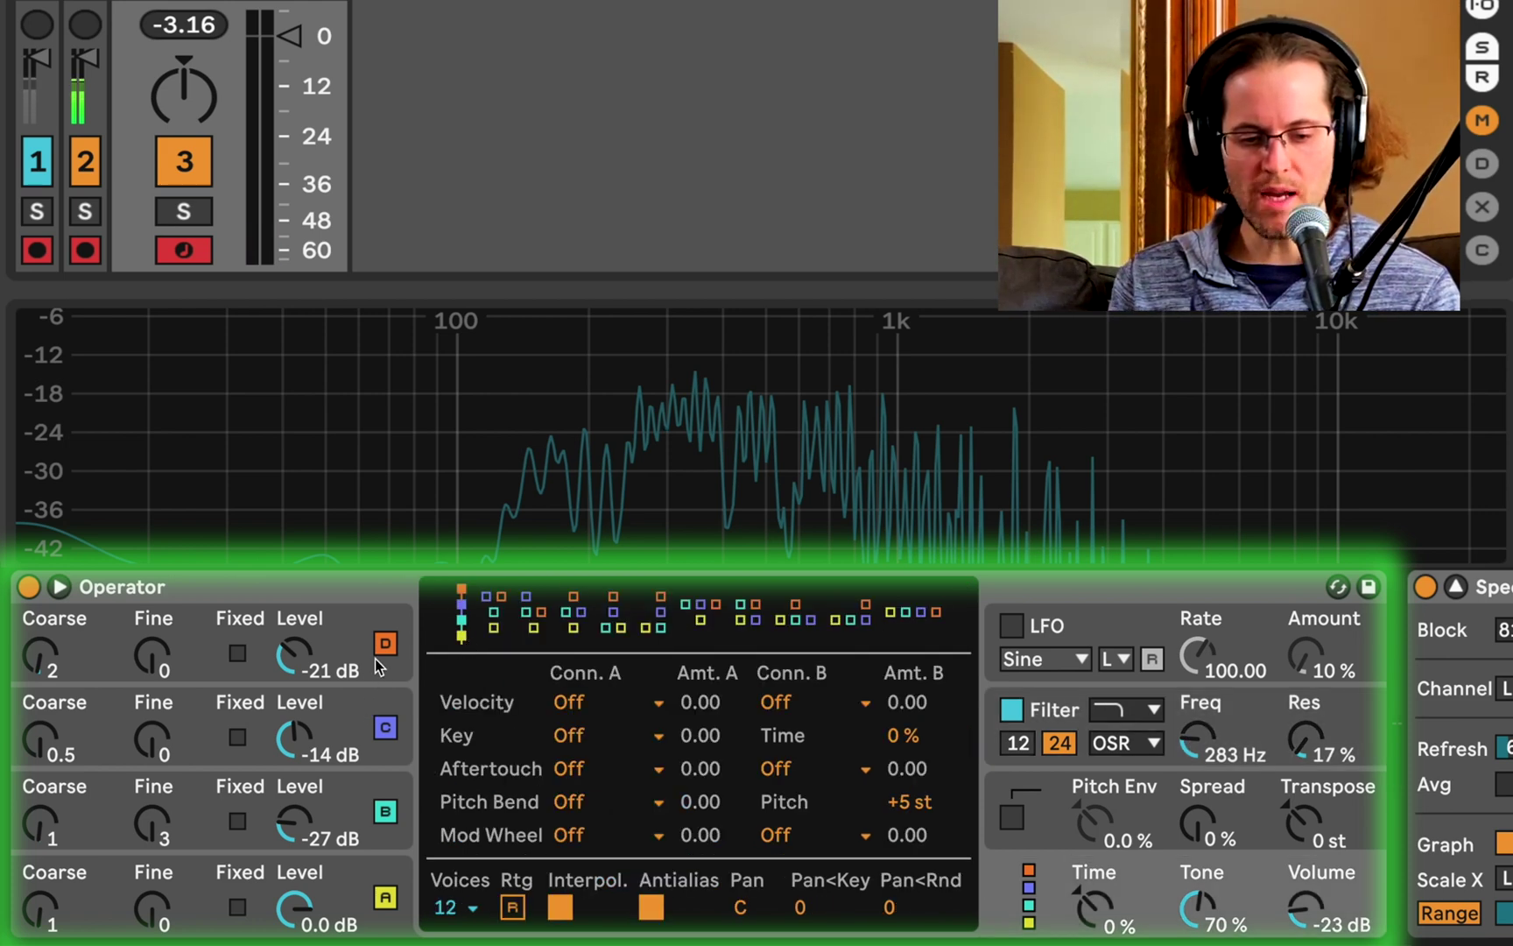